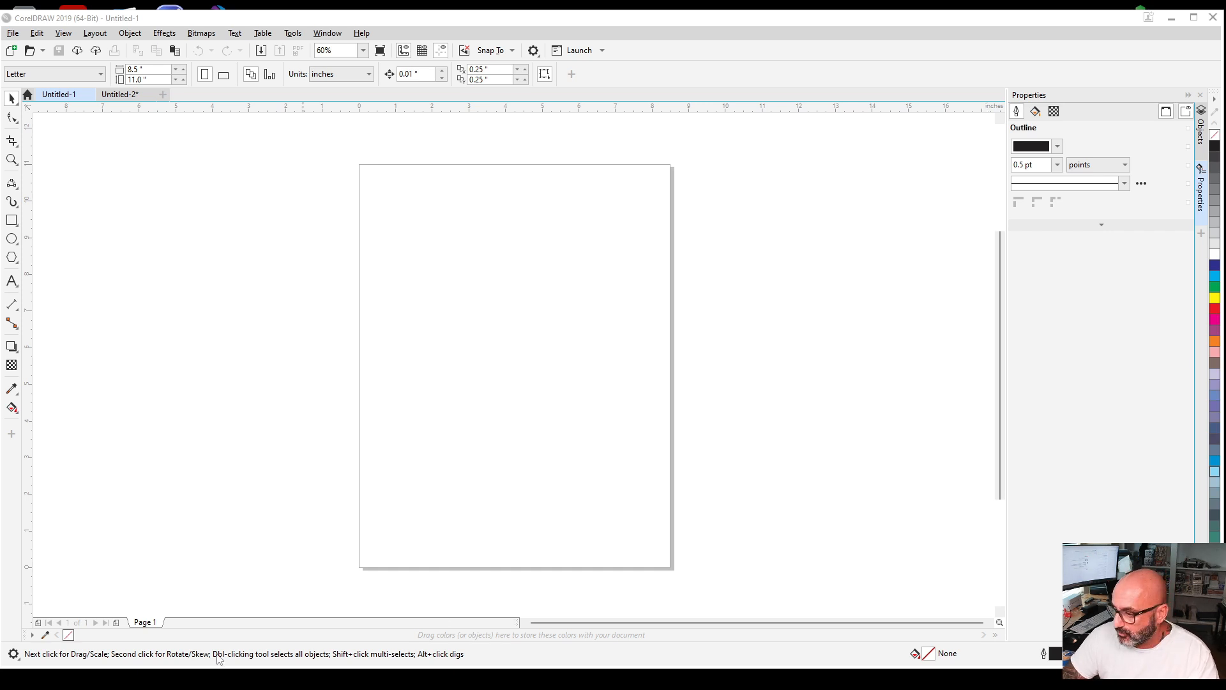
pyautogui.moveTo(361, 675)
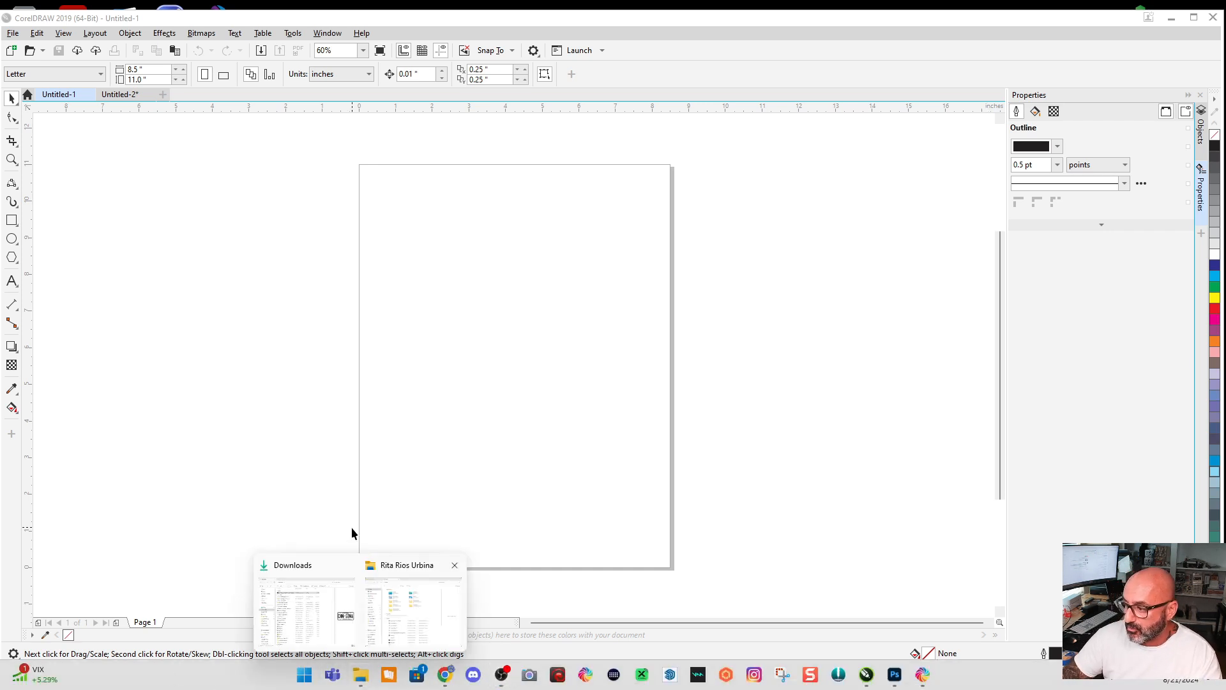
pyautogui.click(401, 573)
pyautogui.moveTo(467, 56); pyautogui.dragTo(1225, 96)
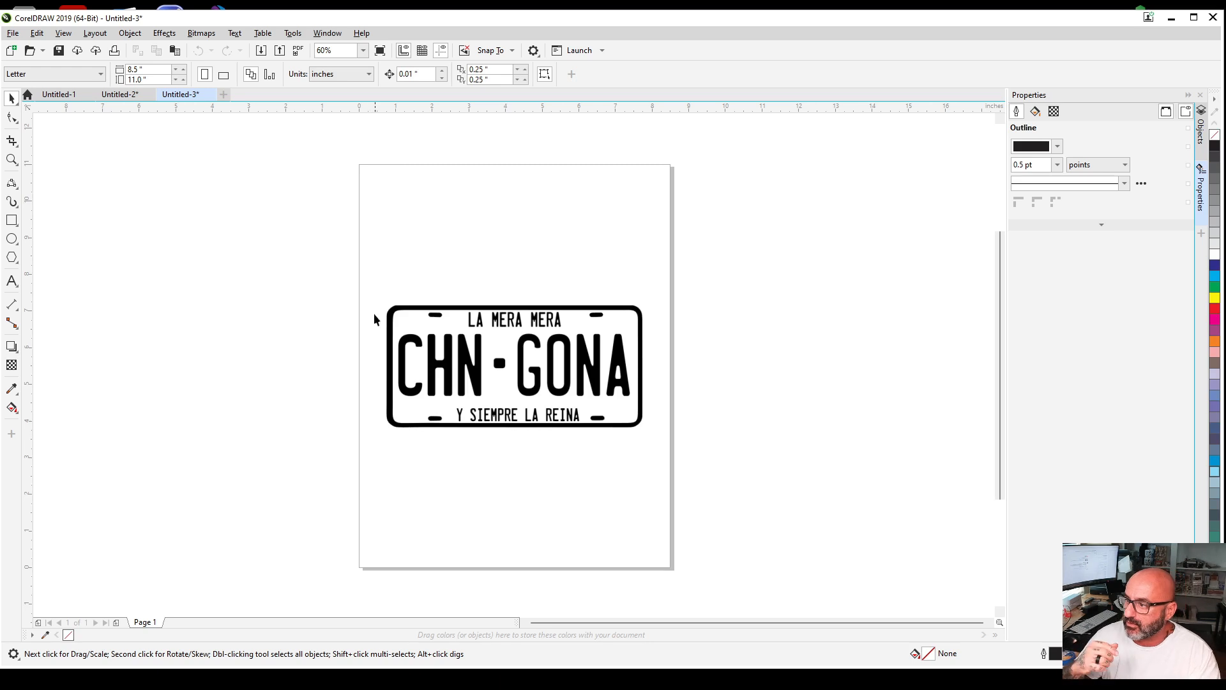
# Compare the imported licence plate bitmap with the finished vector version in the Untitled-2 document
pyautogui.click(523, 359)
pyautogui.scroll(5, 503, 373)
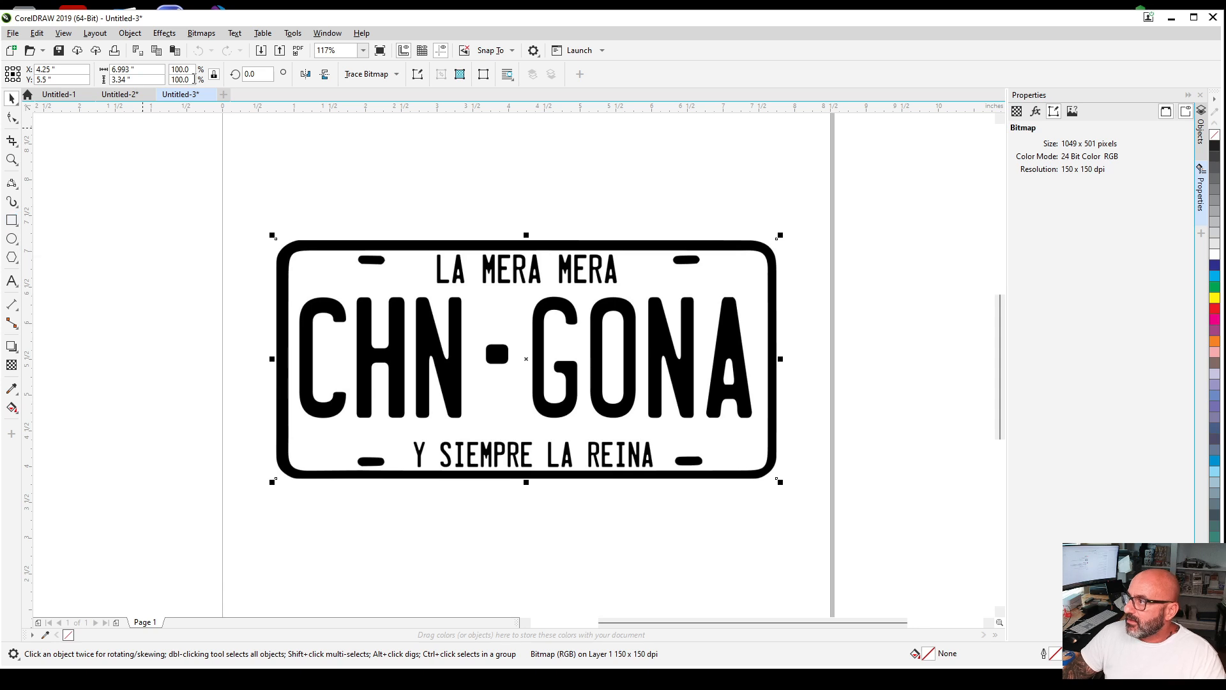
pyautogui.click(120, 94)
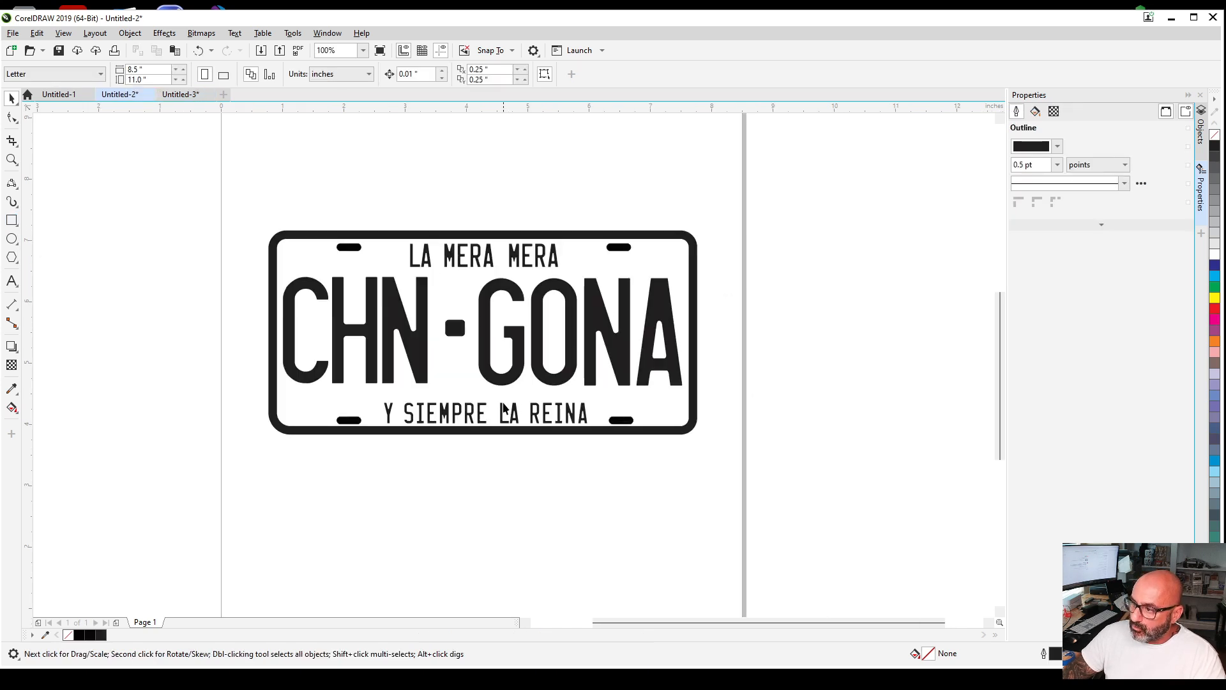
pyautogui.click(176, 96)
pyautogui.click(122, 95)
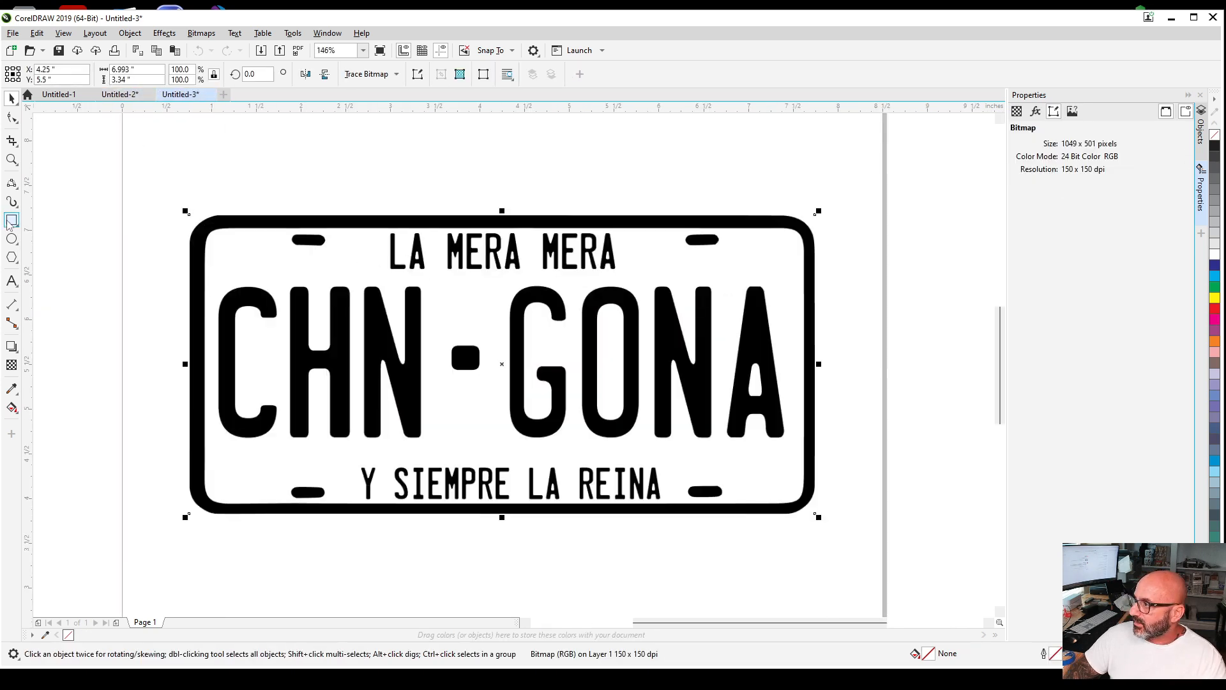
# Draw a rectangle about 6.85 by 3.2 inches over the plate's border and set its outline to 10 pt
pyautogui.click(11, 221)
pyautogui.scroll(2, 220, 245)
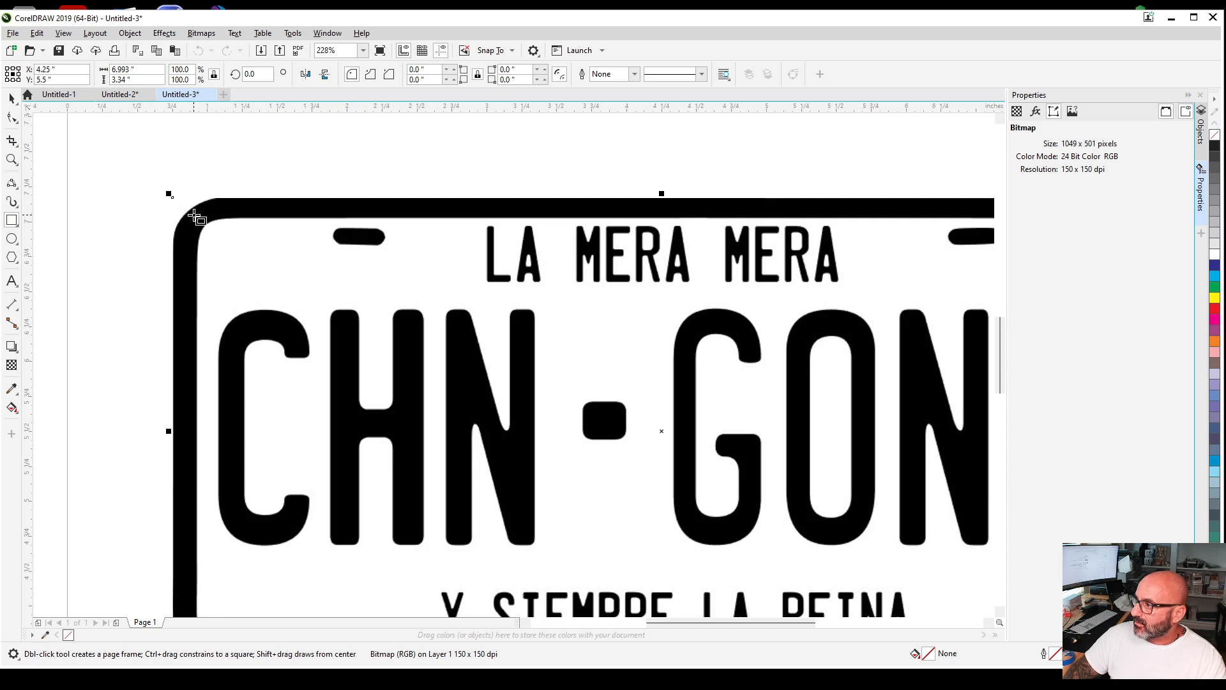
pyautogui.moveTo(183, 210)
pyautogui.mouseDown()
pyautogui.moveTo(515, 400)
pyautogui.moveTo(939, 586)
pyautogui.moveTo(878, 591)
pyautogui.moveTo(985, 596)
pyautogui.moveTo(881, 574)
pyautogui.moveTo(894, 577)
pyautogui.mouseUp()
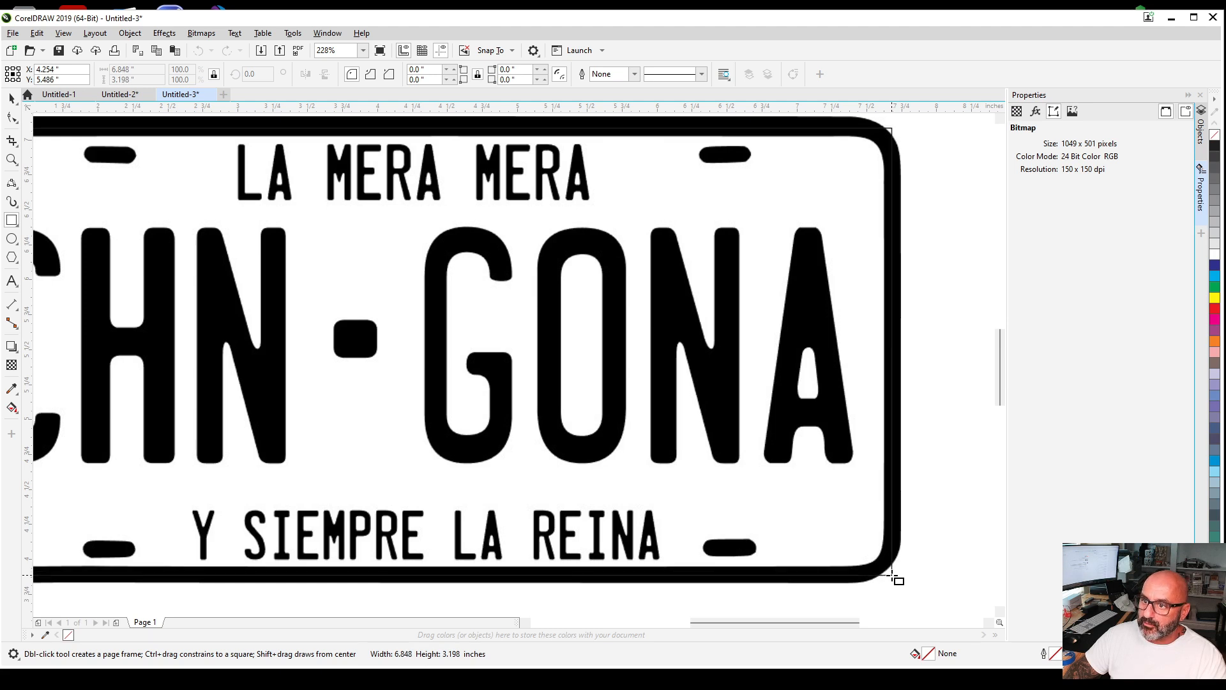
pyautogui.click(633, 74)
pyautogui.click(615, 183)
pyautogui.scroll(-2, 919, 416)
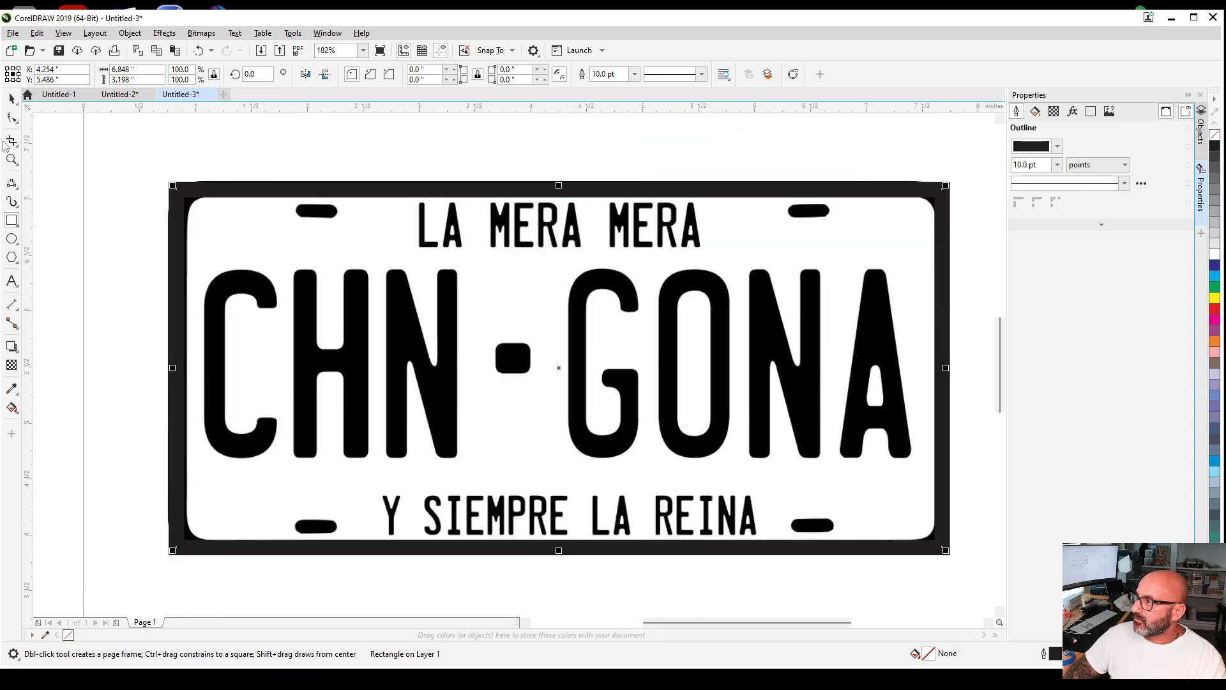
# Round all four corners of the border rectangle to a 0.2 inch radius
pyautogui.click(12, 117)
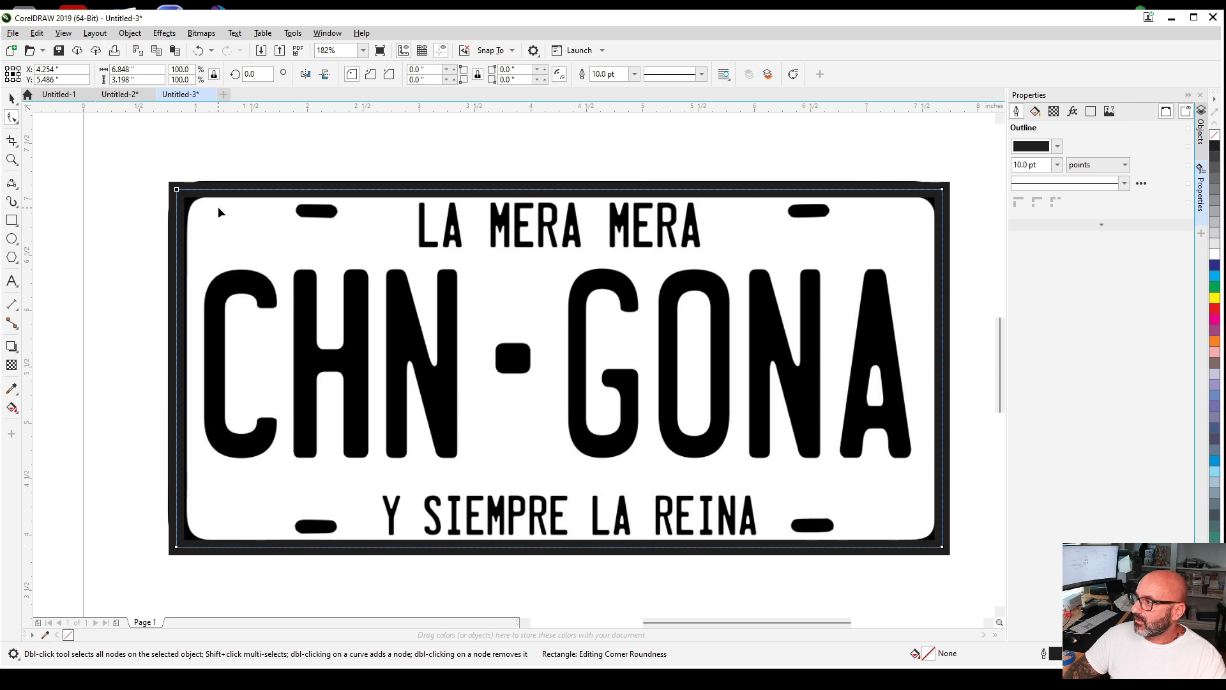
pyautogui.doubleClick(427, 69)
pyautogui.write('.2')
pyautogui.press('Tab')
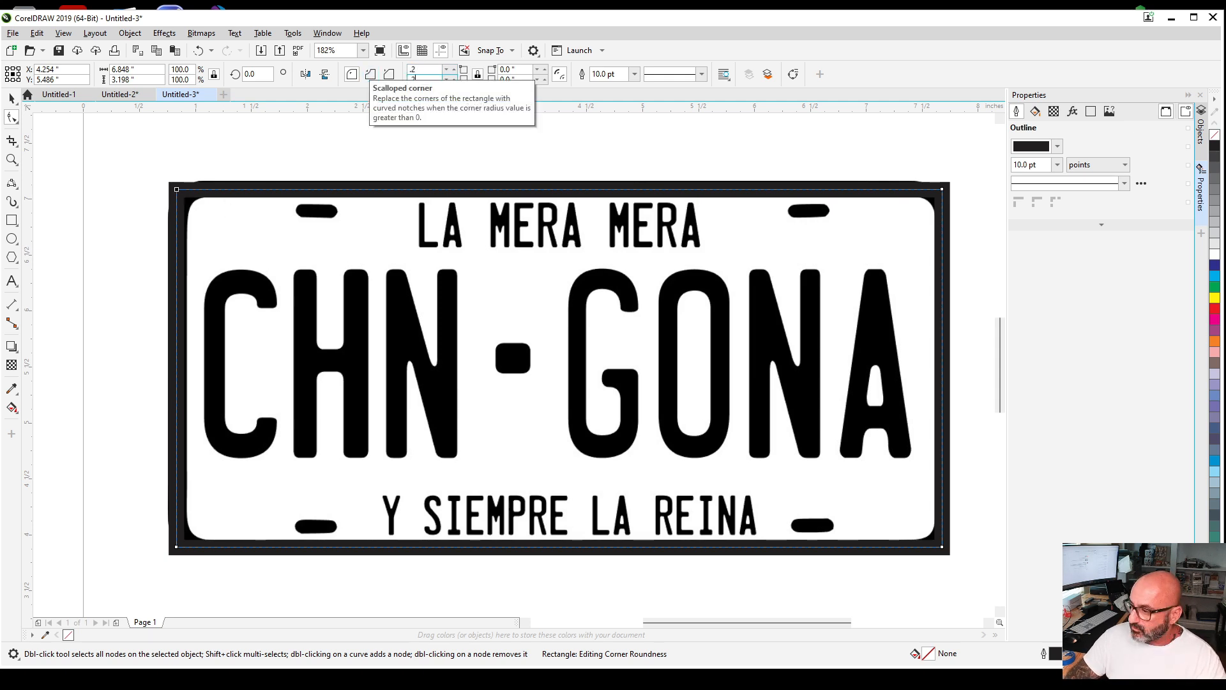
pyautogui.write('.2')
pyautogui.press('Return')
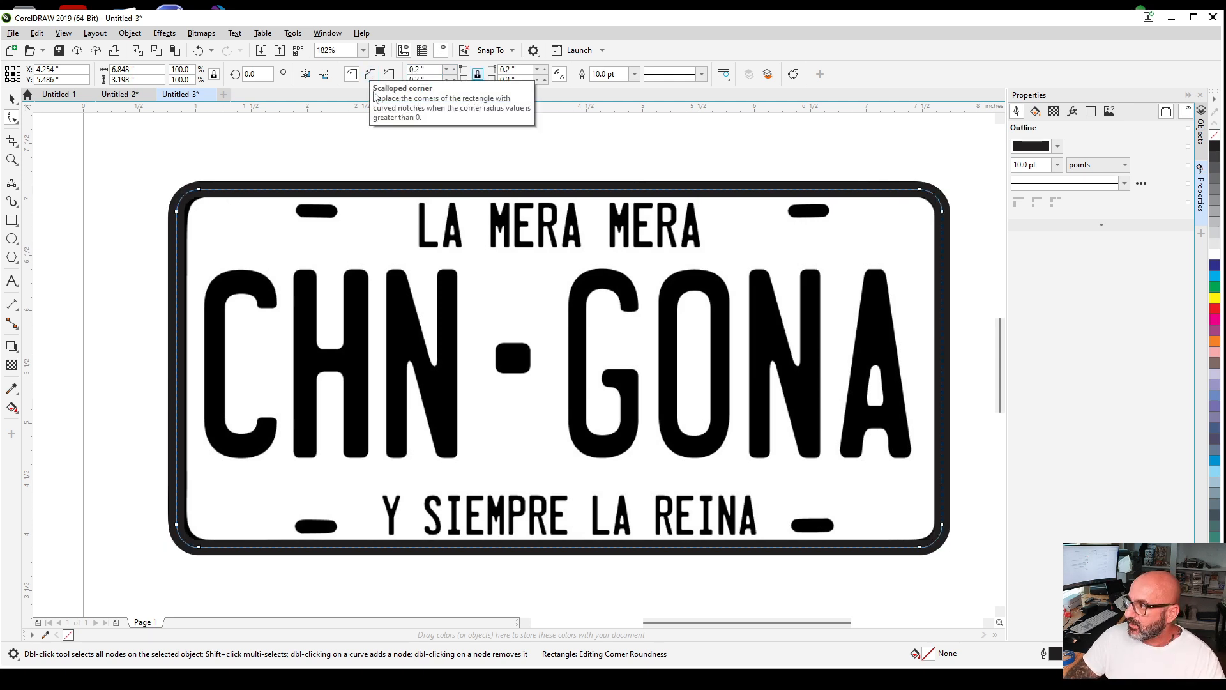
# Draw a rectangle about 0.27 by 0.12 inches over the straight part of the plate's upper-left mounting slot
pyautogui.click(11, 99)
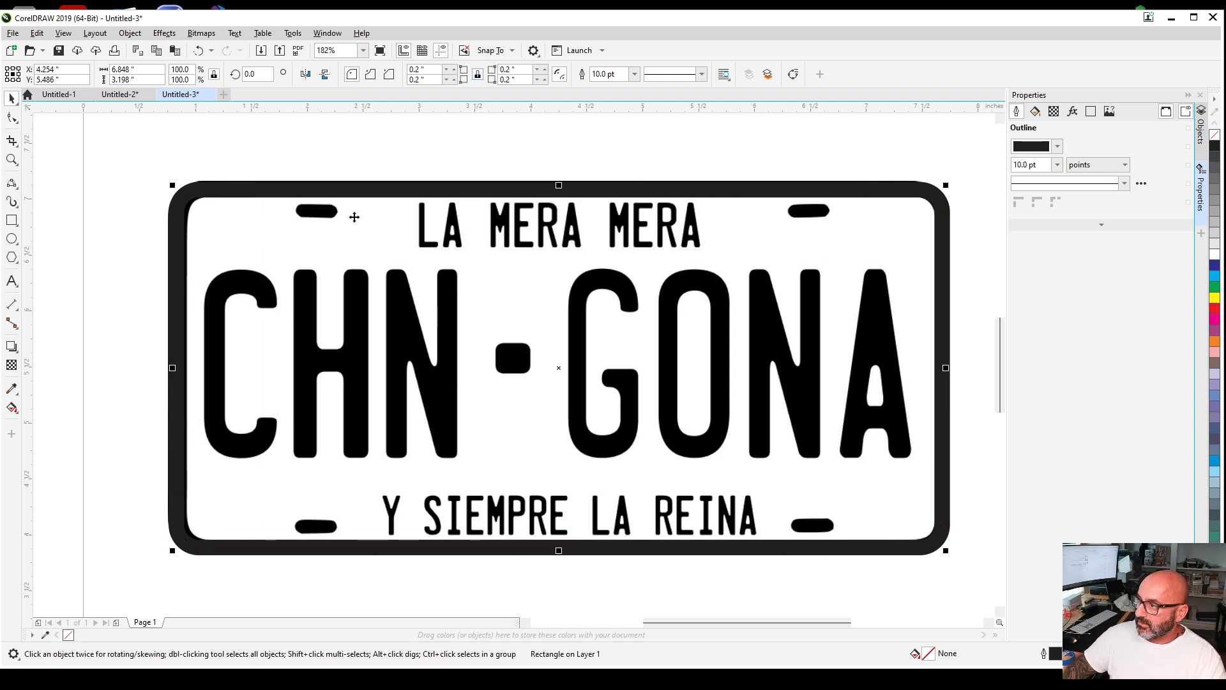
pyautogui.scroll(5, 333, 221)
pyautogui.scroll(-2, 362, 213)
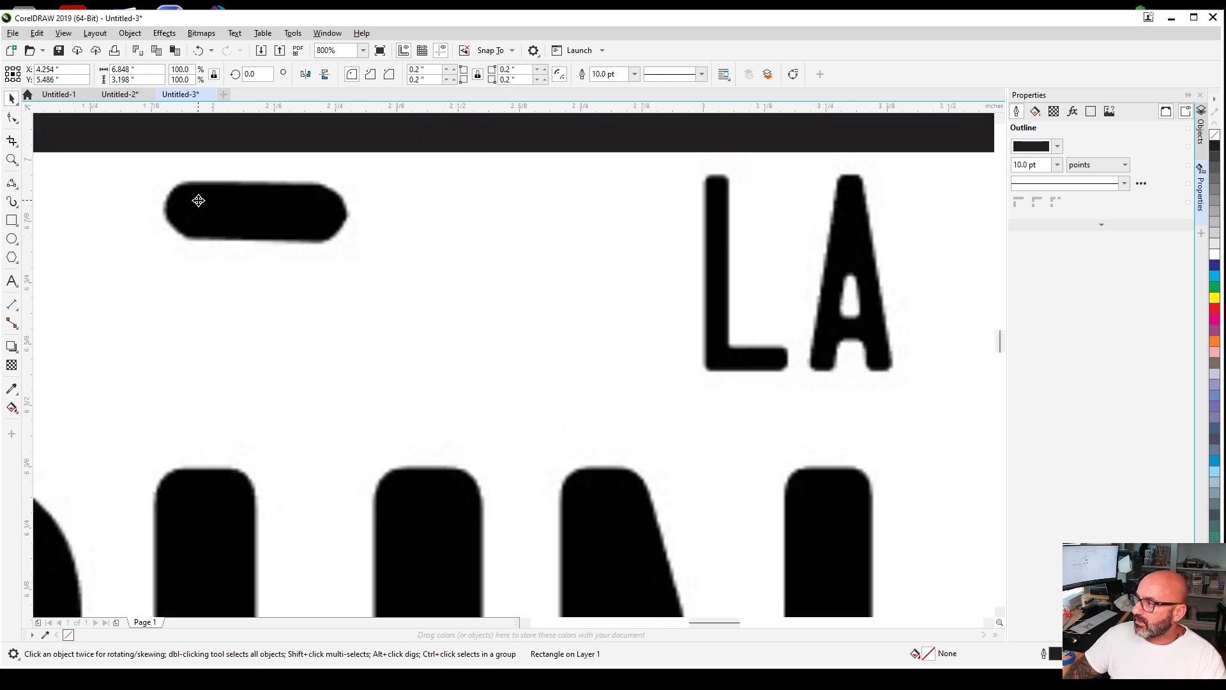
pyautogui.click(11, 221)
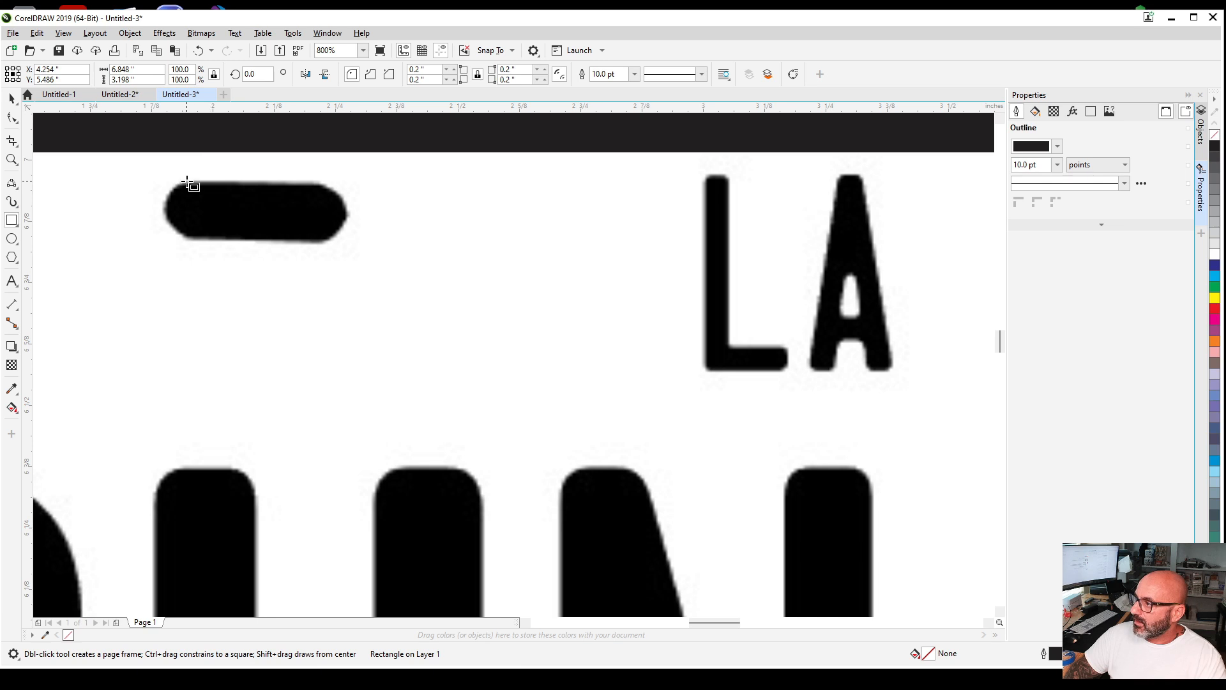
pyautogui.moveTo(187, 181); pyautogui.dragTo(324, 243)
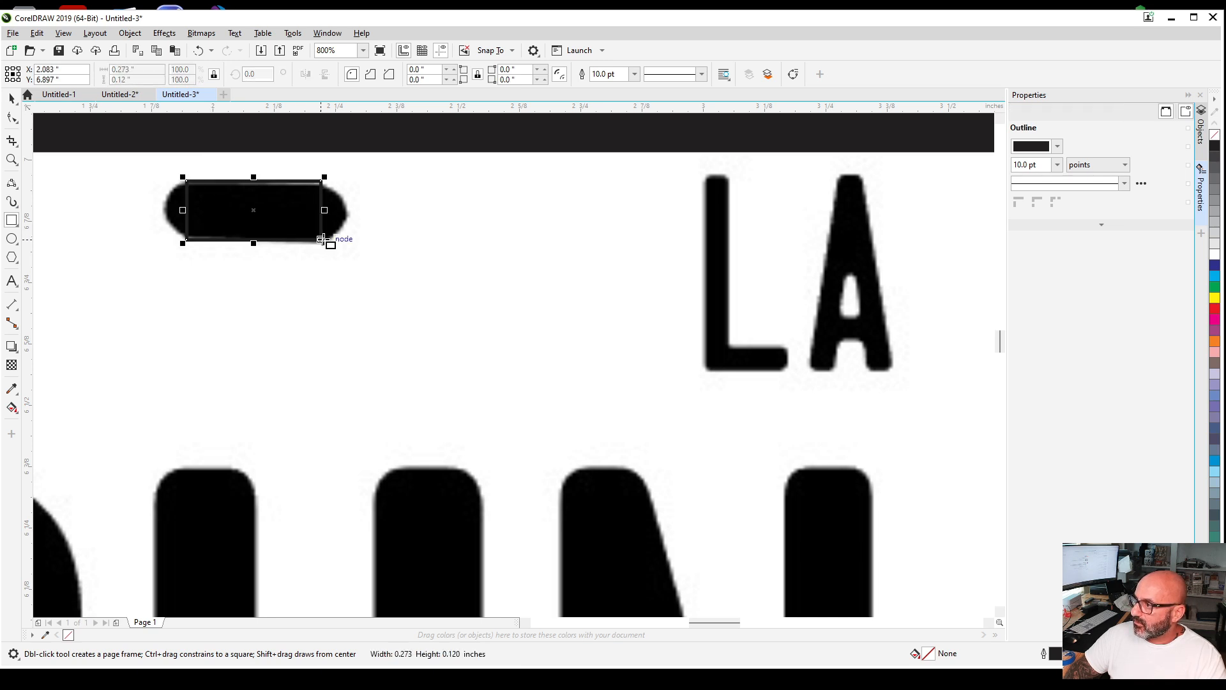
# Draw a circle about 0.12 inches wide centred on the slot rectangle's left edge midpoint and copy it to the right edge midpoint
pyautogui.click(12, 239)
pyautogui.scroll(2, 211, 212)
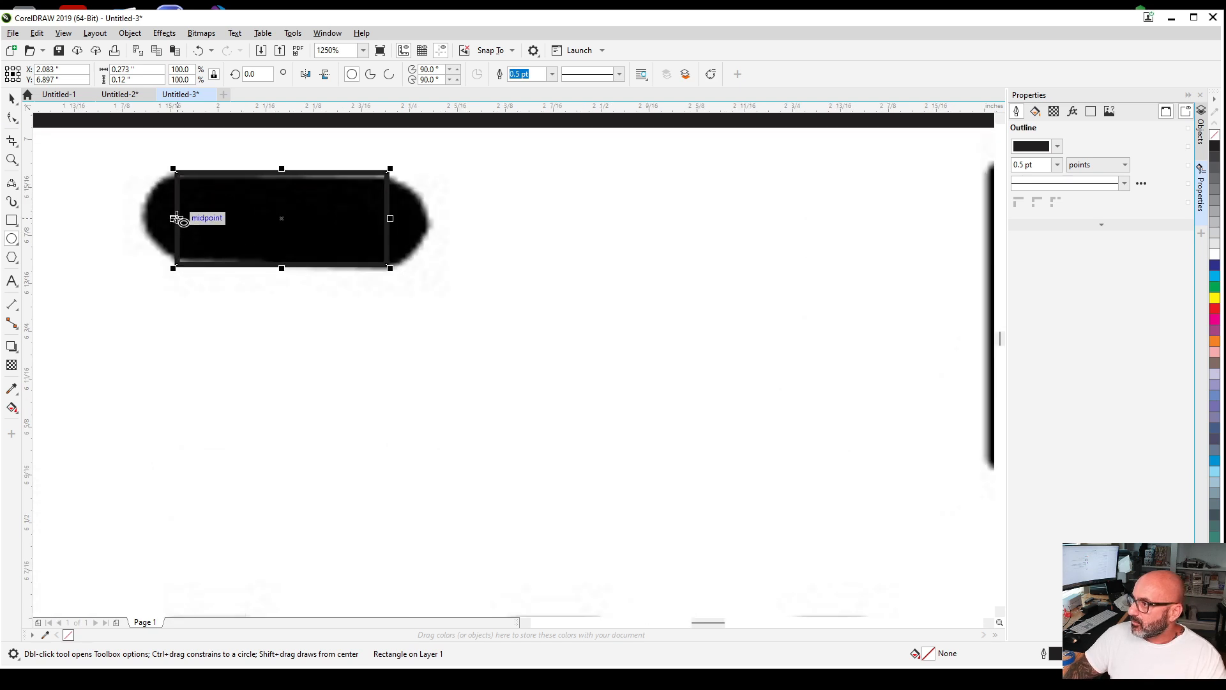
pyautogui.moveTo(177, 218); pyautogui.dragTo(161, 170)
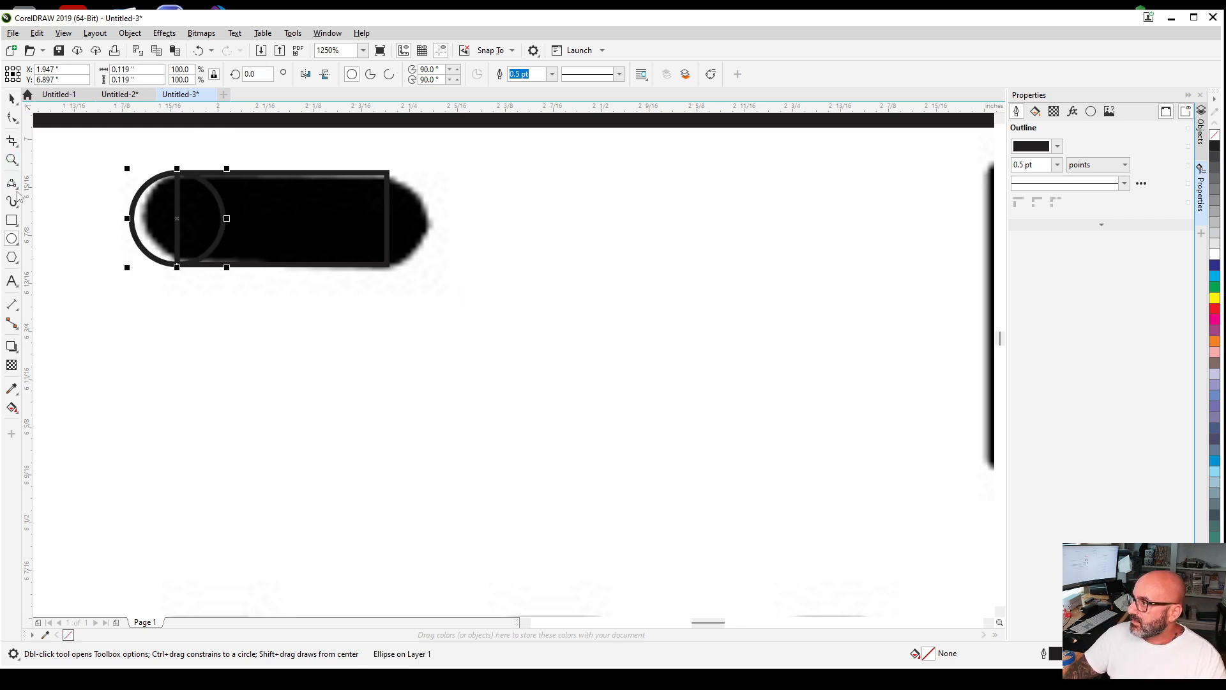
pyautogui.moveTo(176, 219); pyautogui.dragTo(388, 220)
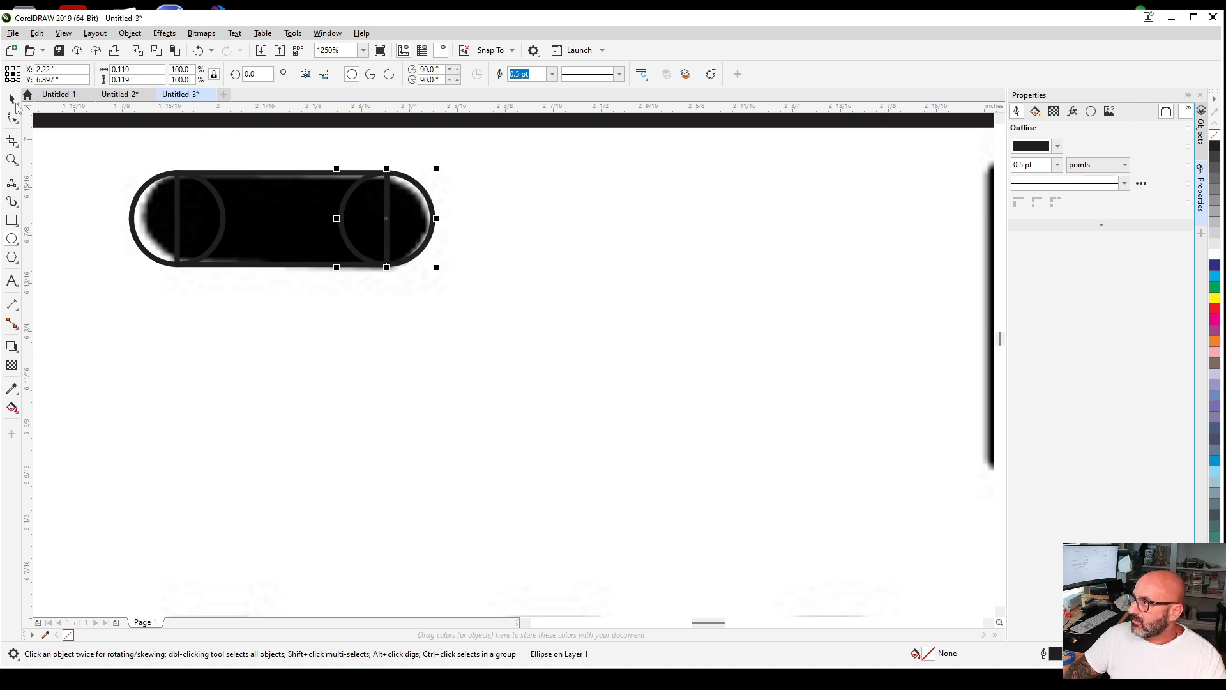
# Weld the slot rectangle and its two end circles into a single rounded slot shape
pyautogui.click(13, 101)
pyautogui.moveTo(140, 168); pyautogui.dragTo(557, 313)
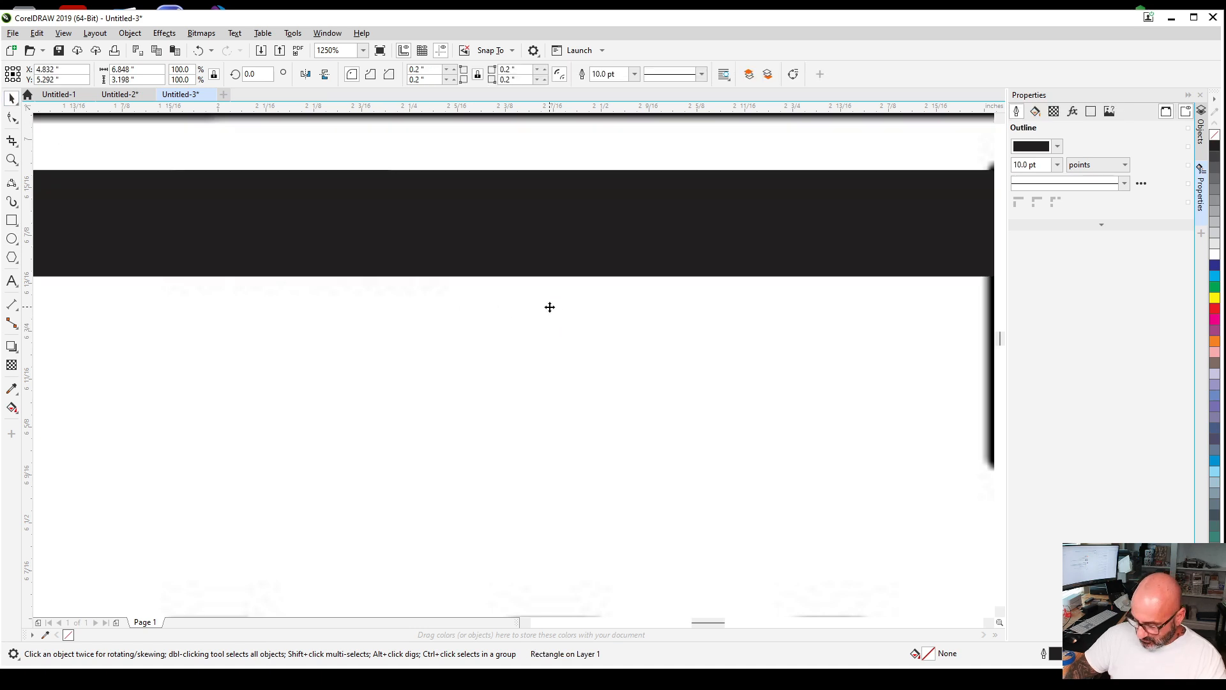
pyautogui.hotkey('ctrl', 'z')
pyautogui.click(156, 210)
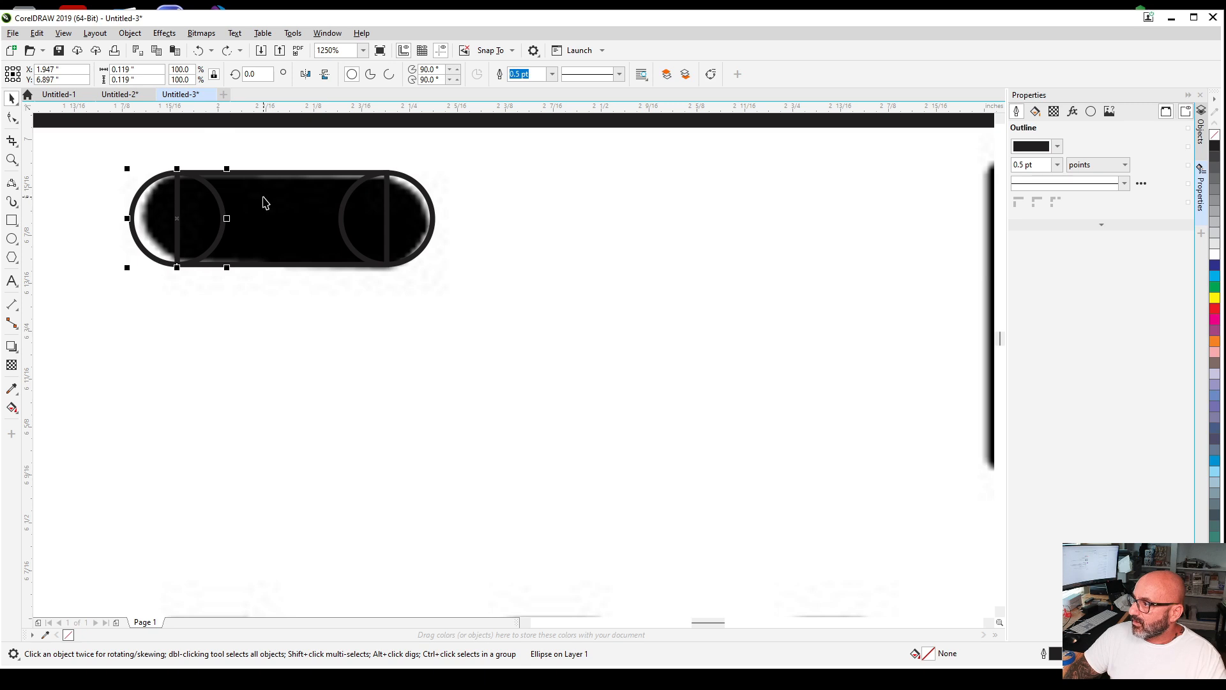
pyautogui.keyDown('shift'); pyautogui.click(429, 216); pyautogui.keyUp('shift')
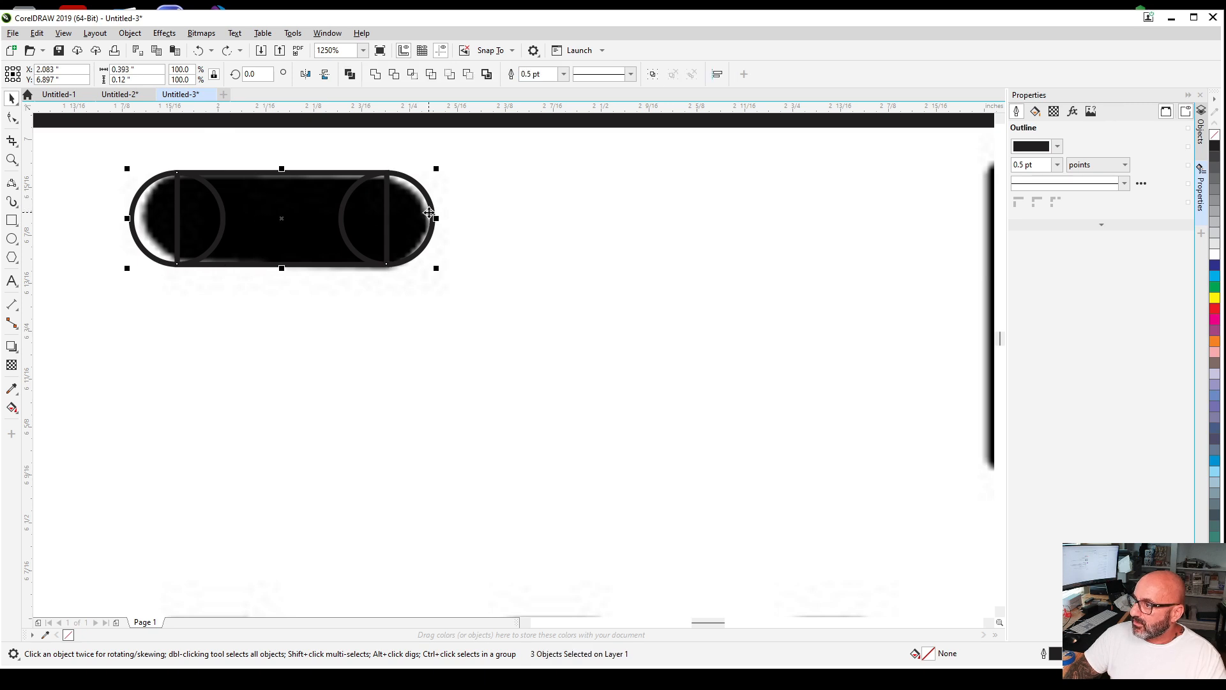
pyautogui.click(375, 74)
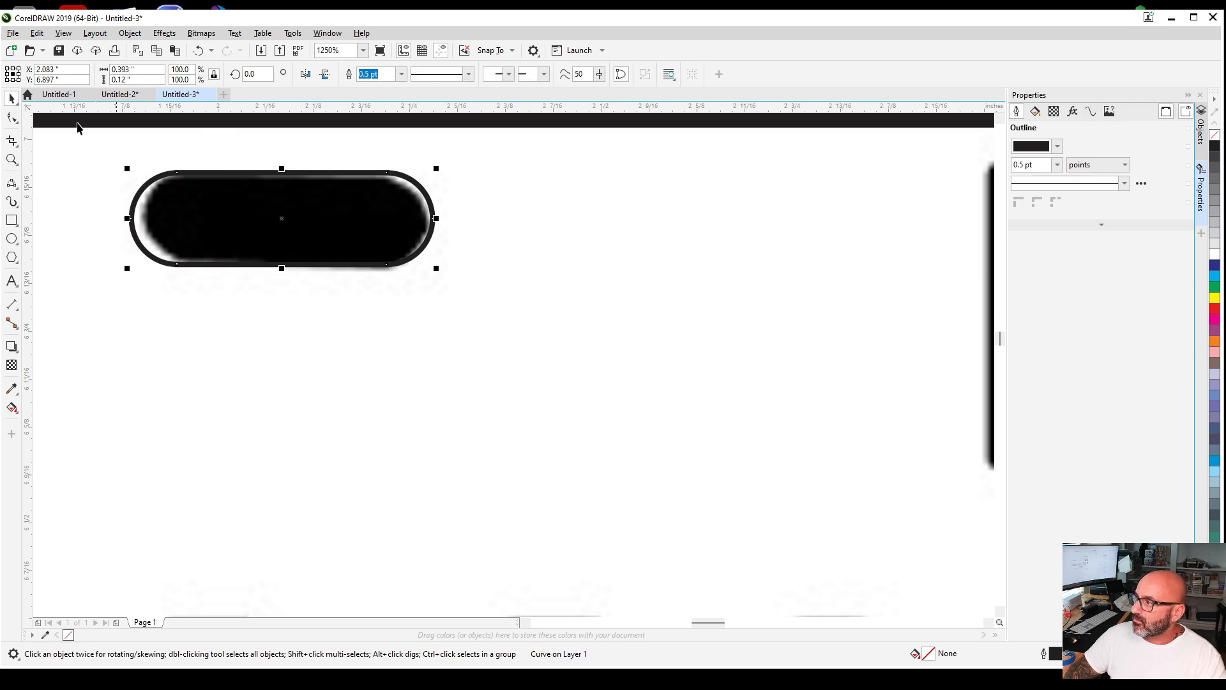
# Sample the bitmap's black (#000000) and fill the upper-left slot shape with it
pyautogui.click(12, 387)
pyautogui.scroll(-3, 246, 312)
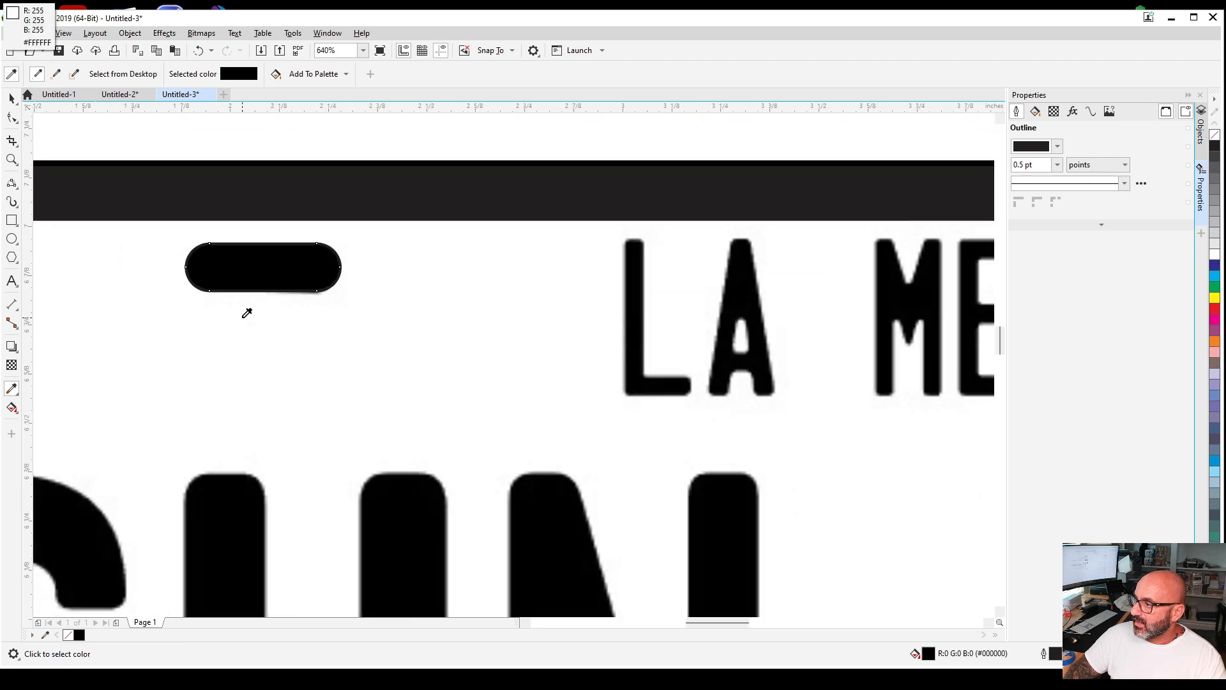
pyautogui.scroll(-6, 246, 313)
pyautogui.click(282, 320)
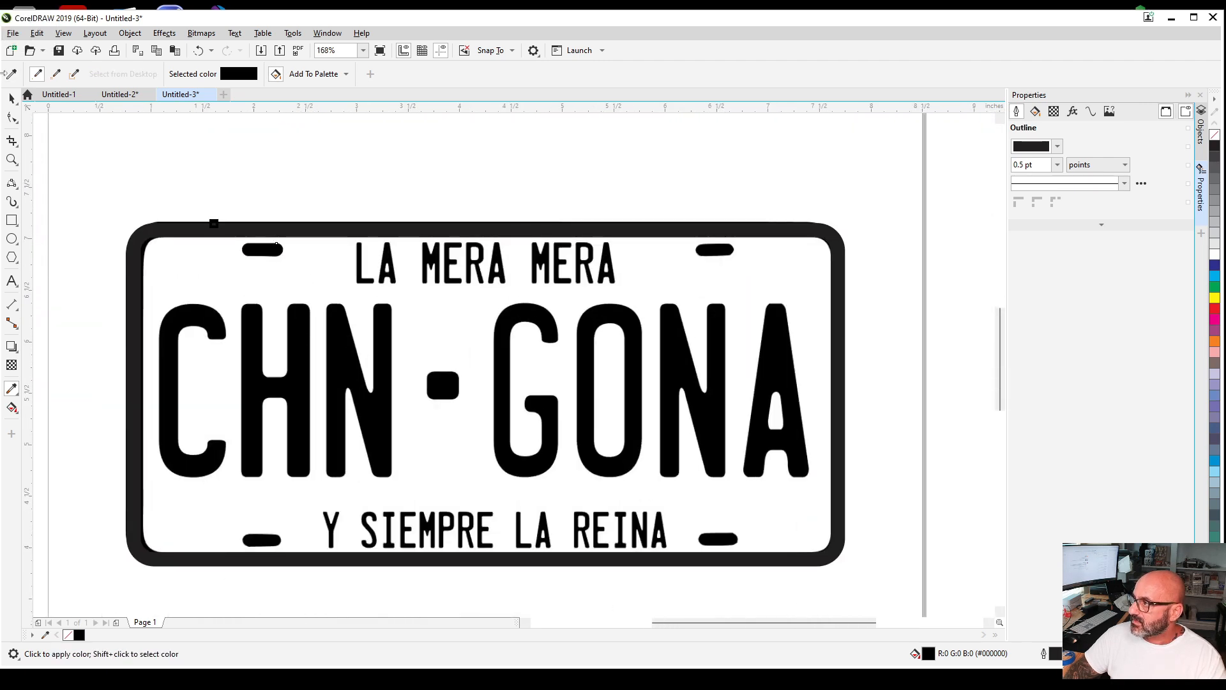
# Duplicate the black slot straight down onto the plate's lower-left slot, and copy that across onto the lower-right slot
pyautogui.press('space')
pyautogui.click(279, 249)
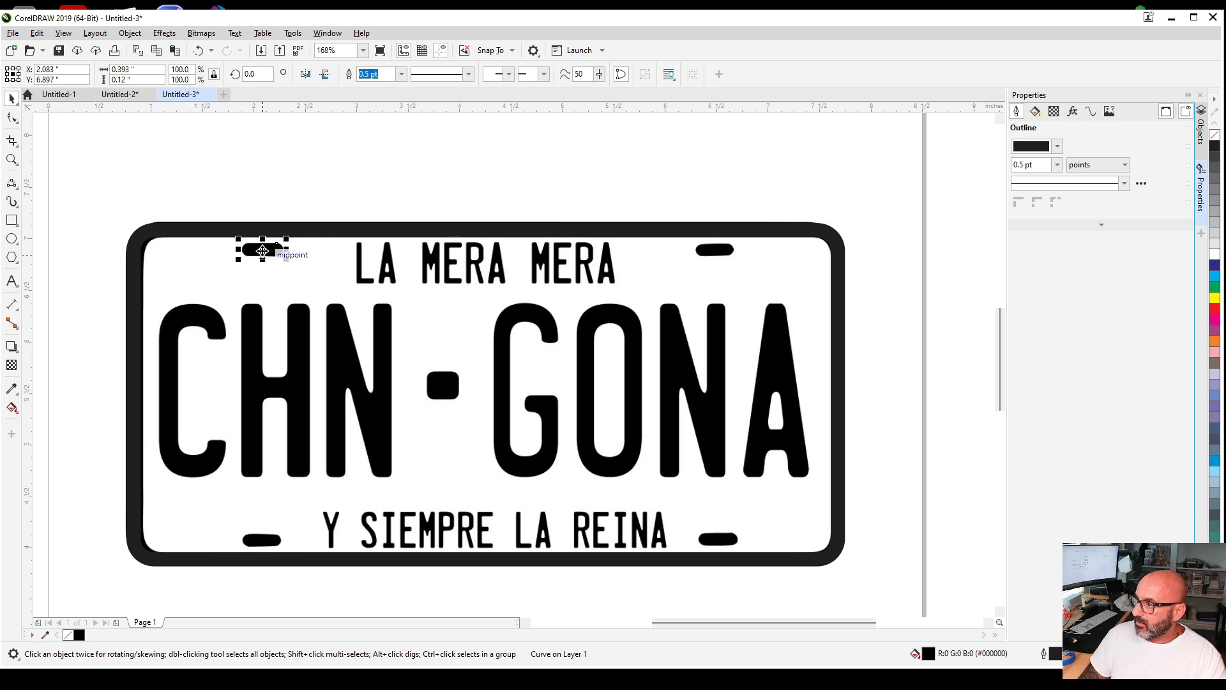
pyautogui.moveTo(262, 249); pyautogui.dragTo(263, 540)
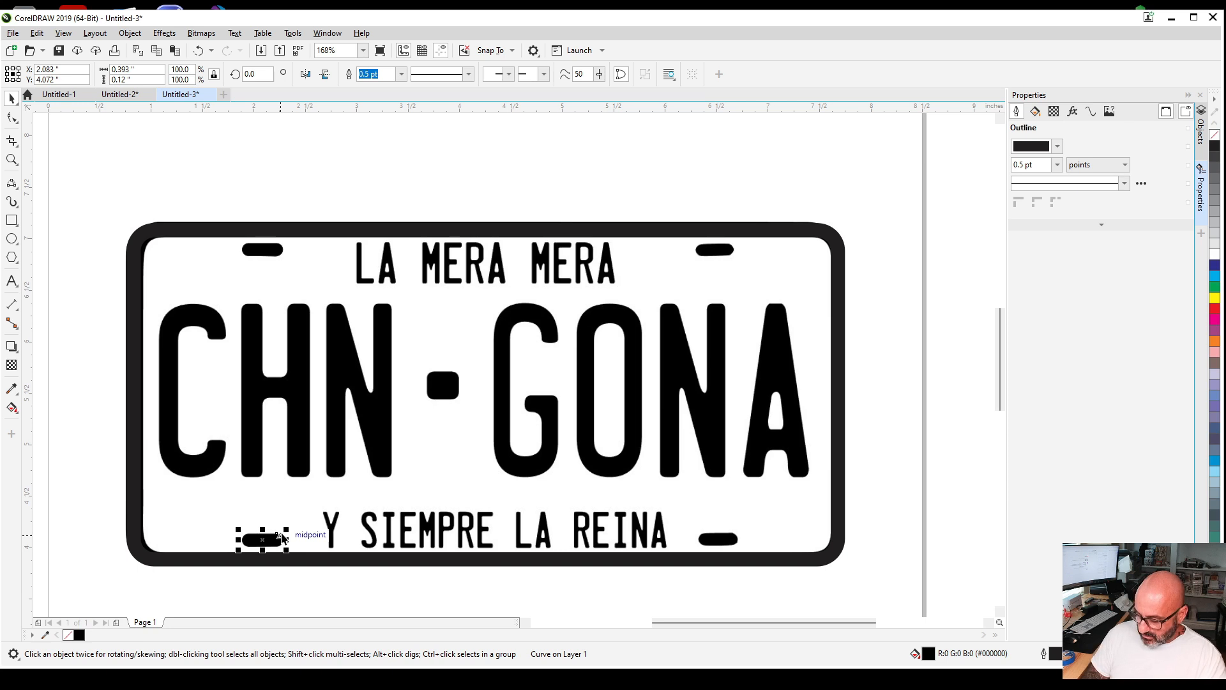
pyautogui.moveTo(262, 540); pyautogui.dragTo(715, 538)
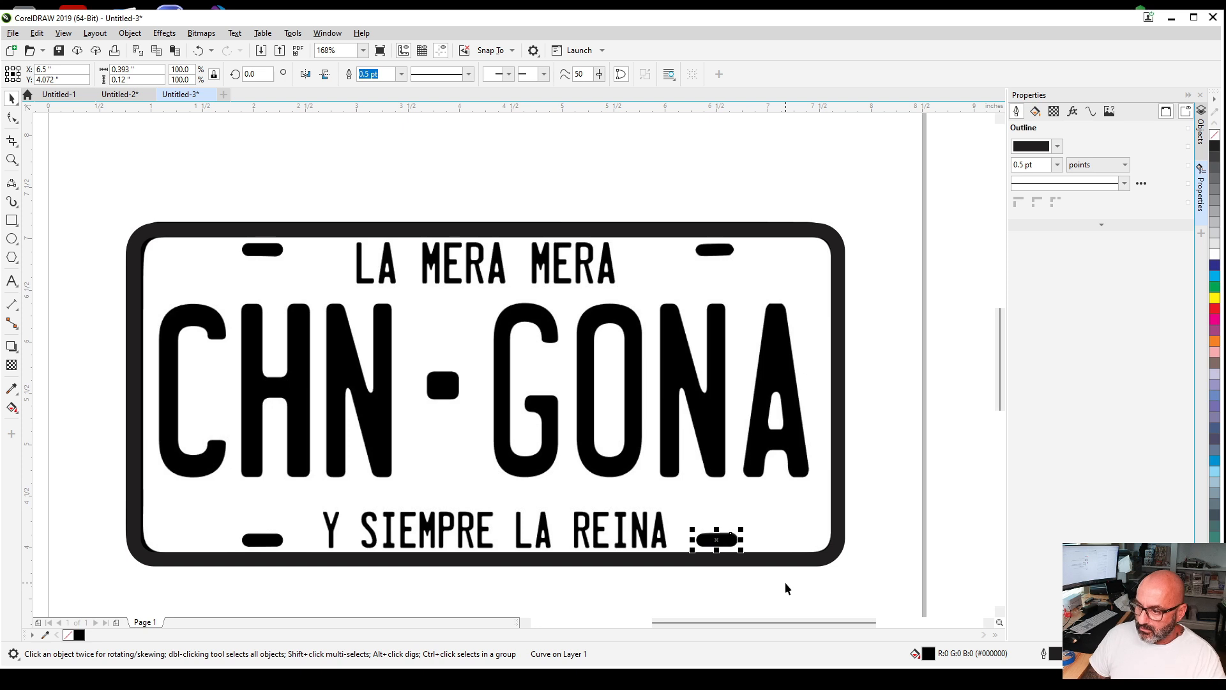
# Shift the lower-right slot copy slightly so it lines up with the slot in the bitmap
pyautogui.scroll(3, 773, 584)
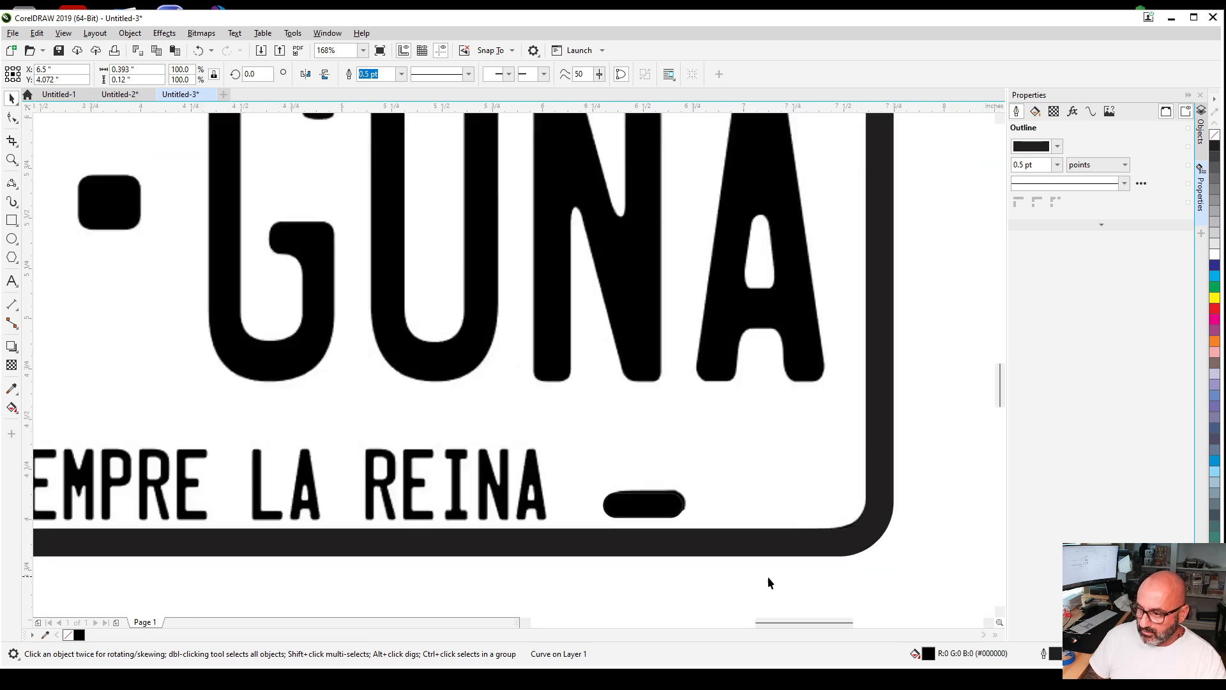
pyautogui.scroll(4, 691, 530)
pyautogui.moveTo(464, 402); pyautogui.dragTo(471, 408)
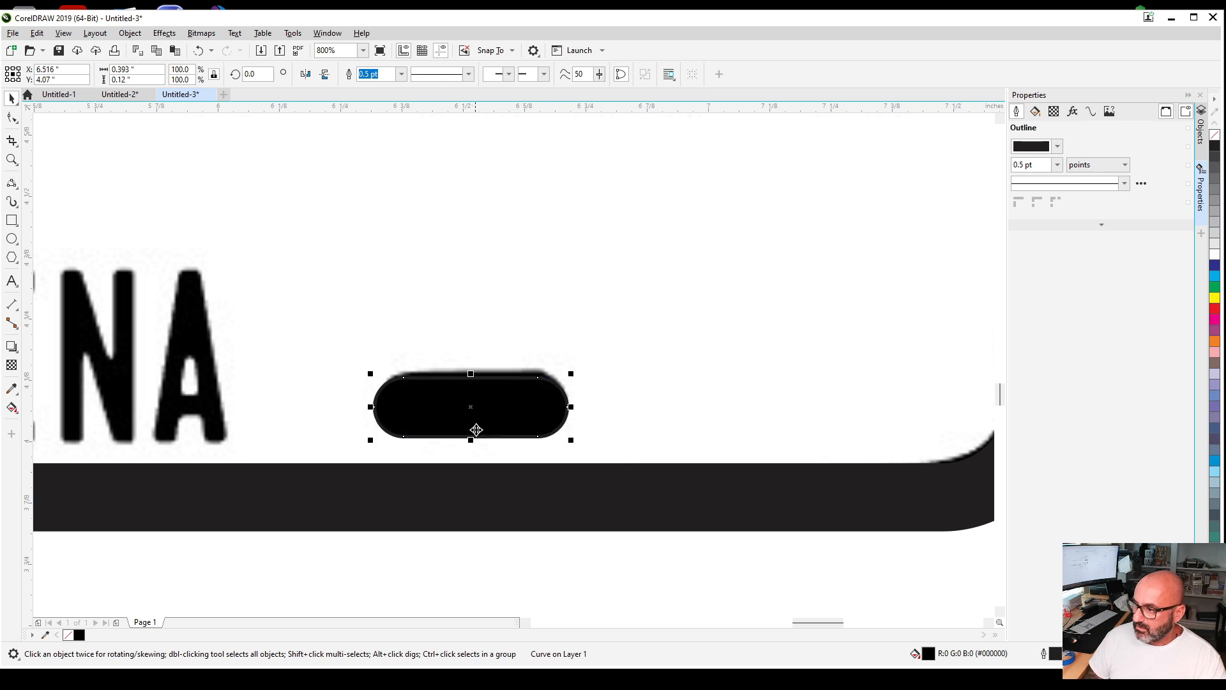
# Duplicate the upper-left slot horizontally onto the plate's upper-right slot
pyautogui.scroll(-6, 472, 409)
pyautogui.scroll(5, 345, 396)
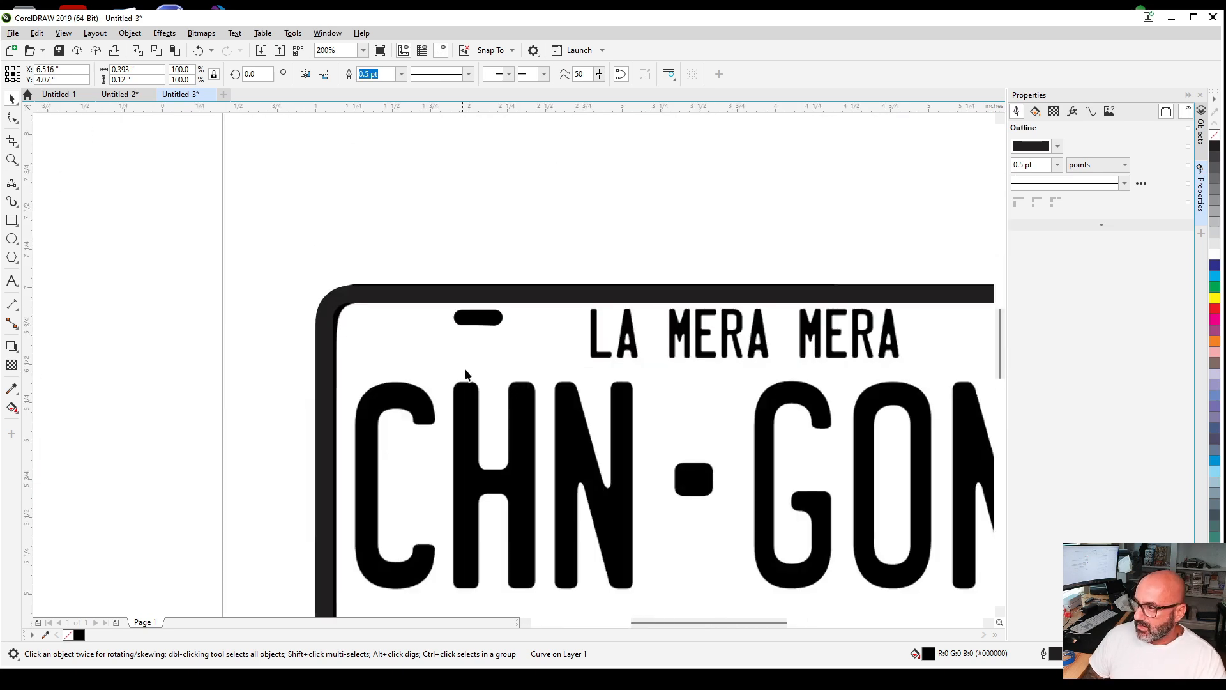
pyautogui.click(488, 286)
pyautogui.scroll(-4, 419, 293)
pyautogui.scroll(3, 387, 345)
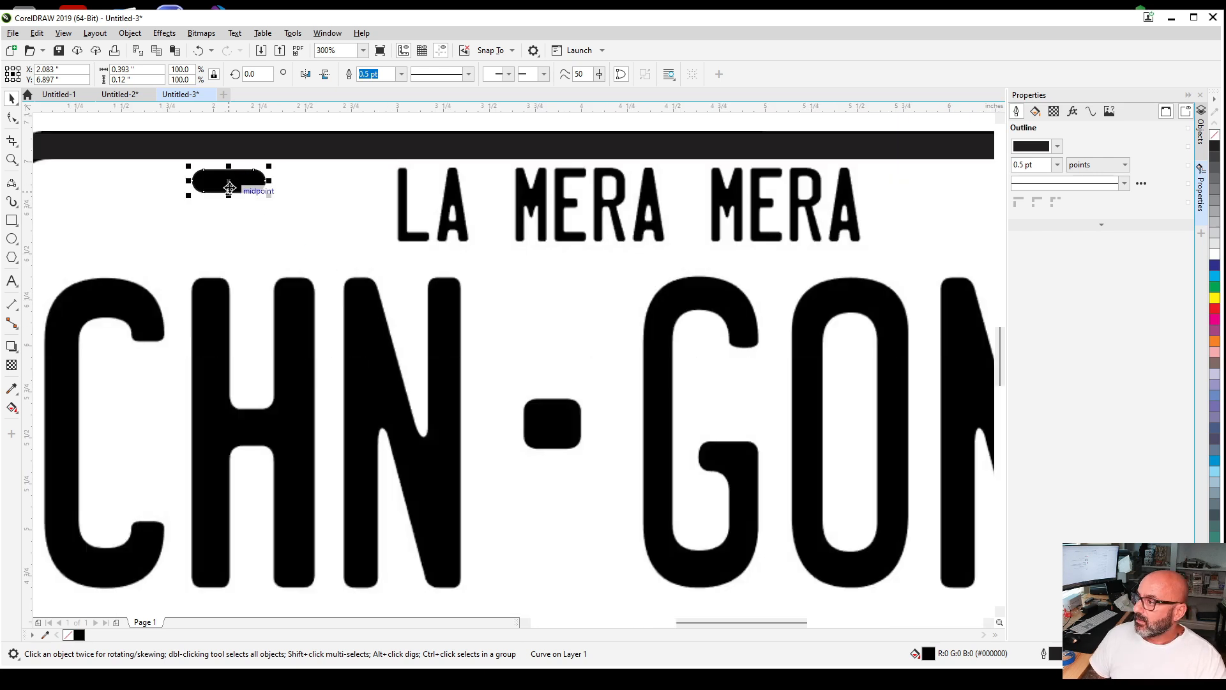
pyautogui.moveTo(229, 181); pyautogui.dragTo(888, 214)
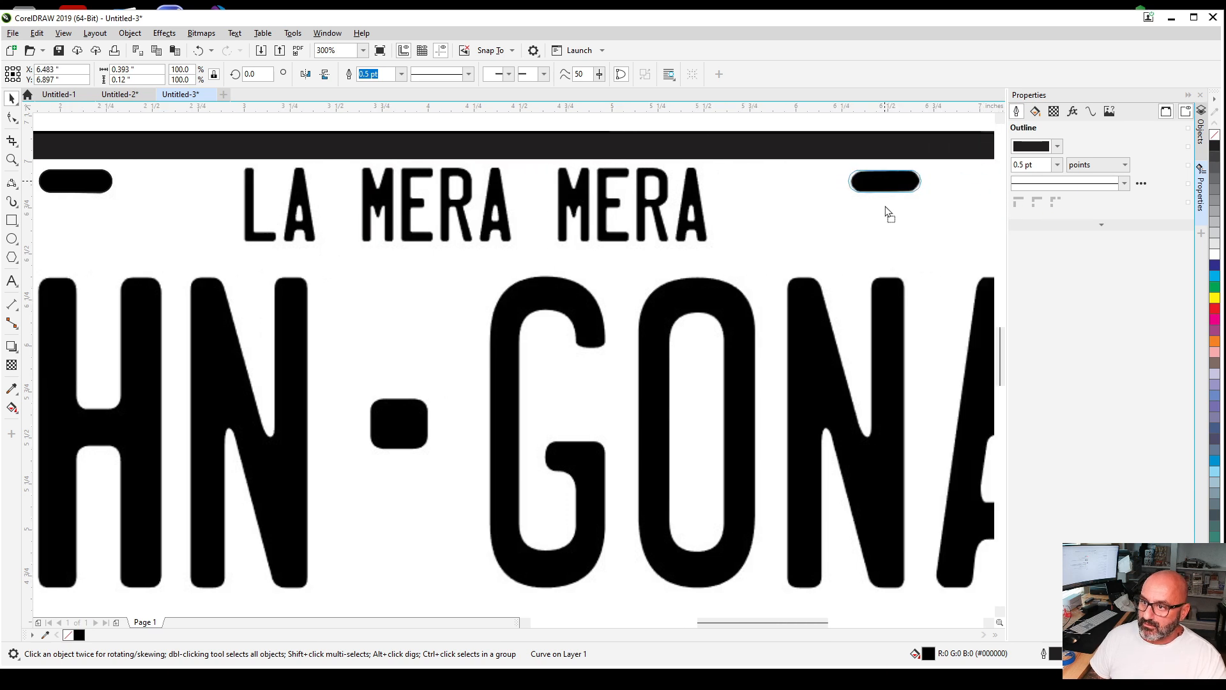
pyautogui.scroll(-6, 779, 249)
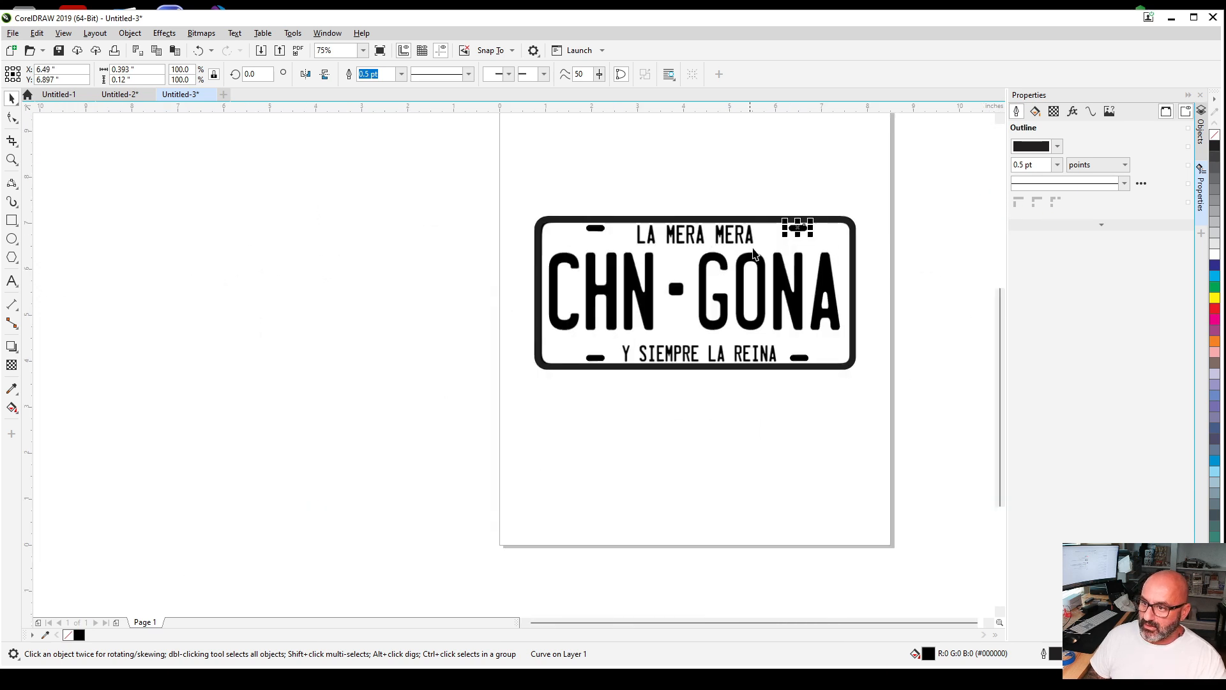
pyautogui.scroll(1, 742, 289)
pyautogui.scroll(1, 631, 269)
pyautogui.scroll(-1, 639, 280)
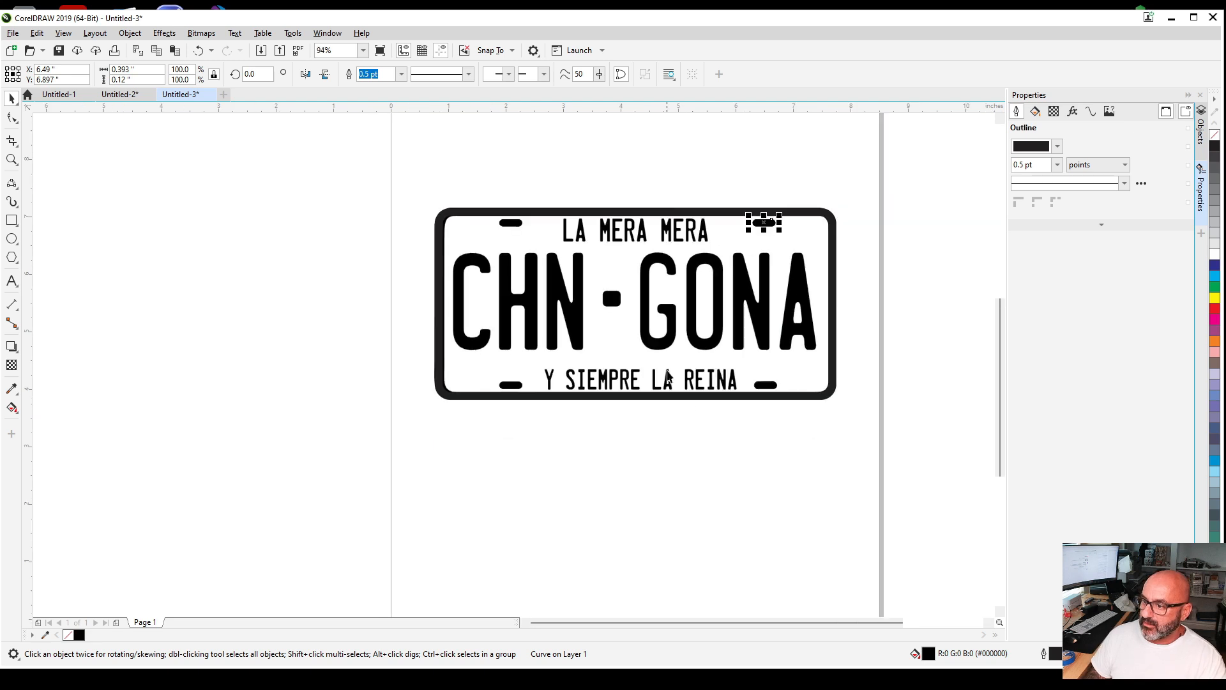
pyautogui.scroll(1, 661, 306)
pyautogui.scroll(6, 661, 306)
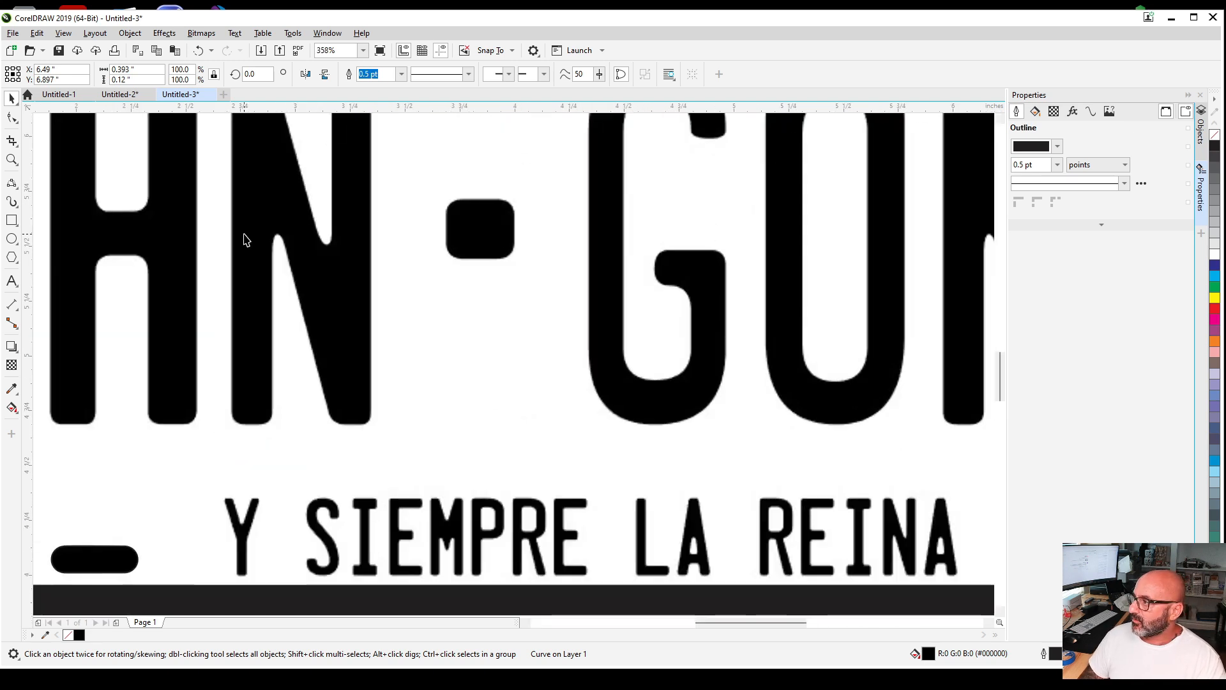
# Draw a rectangle about 0.25 by 0.22 inches over the bitmap's centre dash and set its outline width to 4 pt
pyautogui.click(12, 221)
pyautogui.scroll(4, 465, 211)
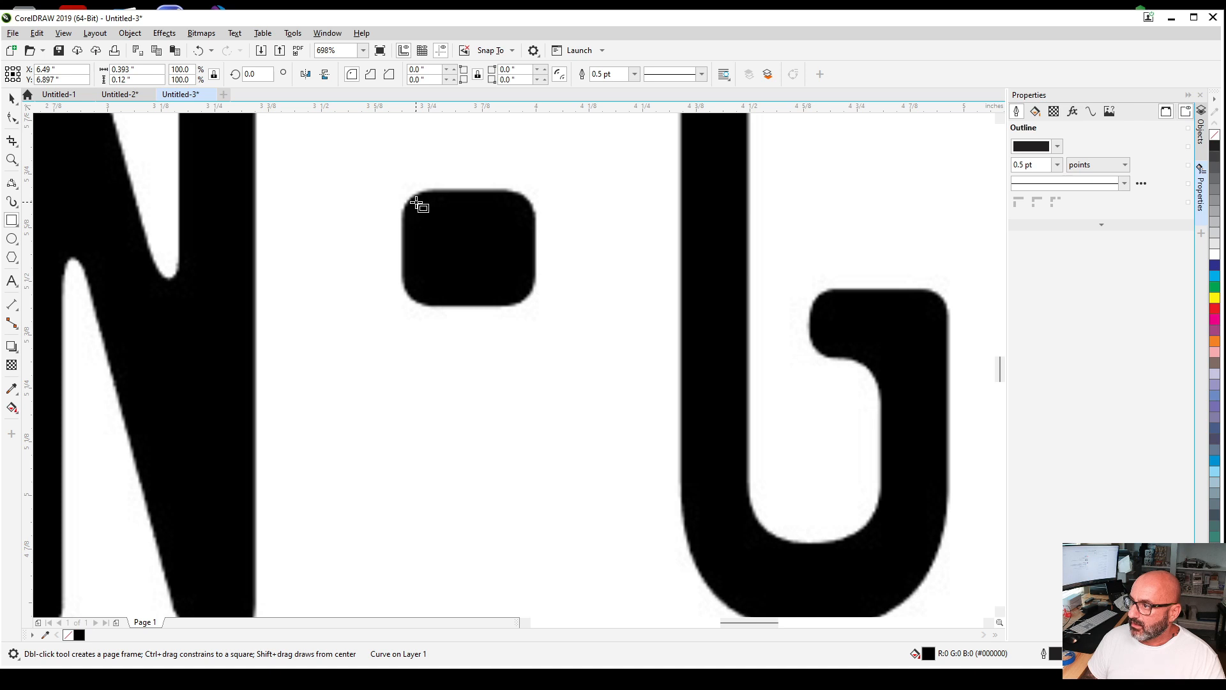
pyautogui.moveTo(415, 203); pyautogui.dragTo(524, 299)
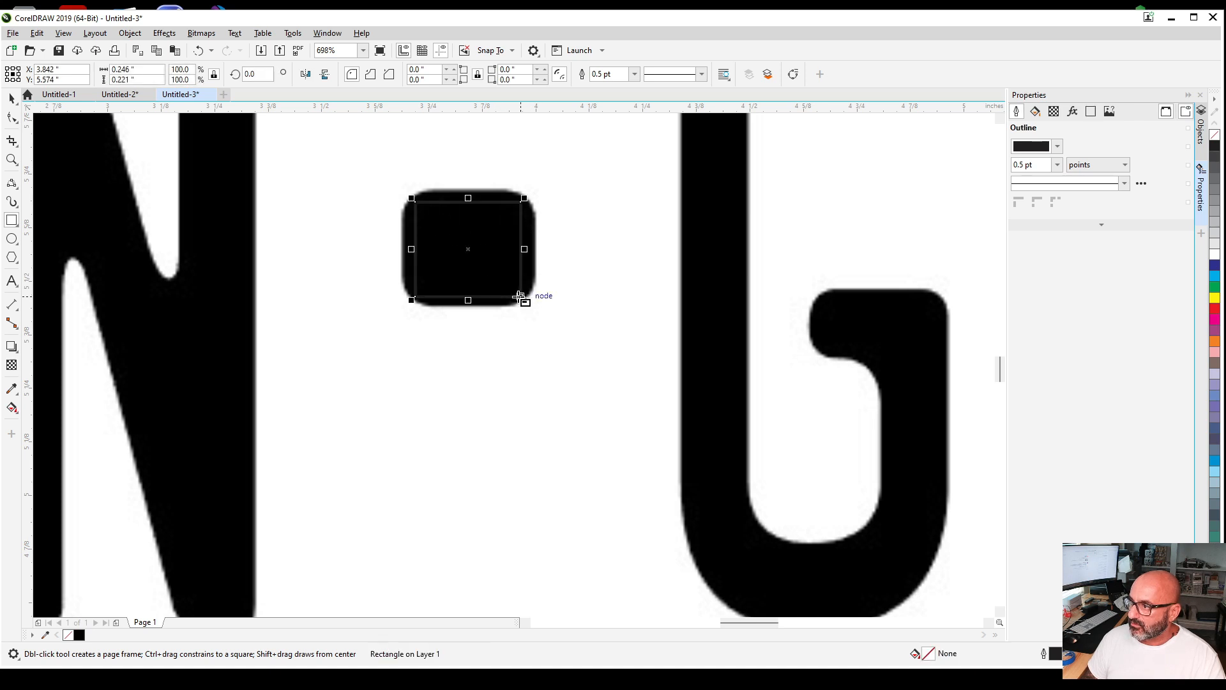
pyautogui.click(635, 74)
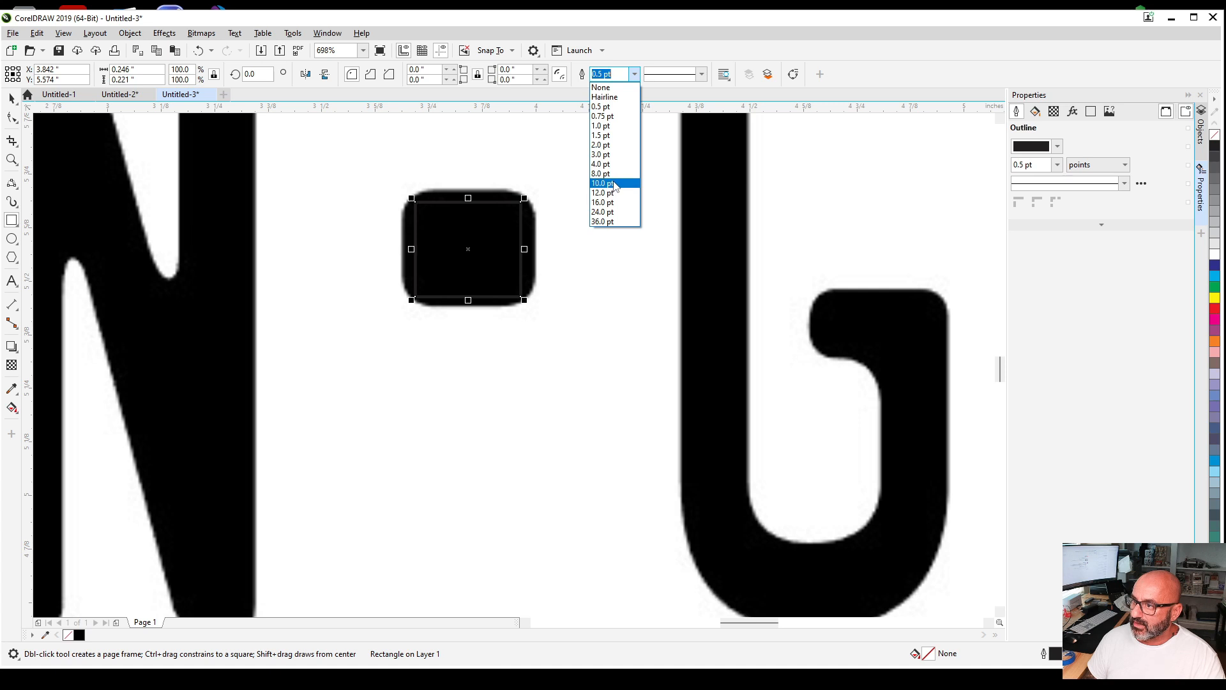
pyautogui.click(613, 183)
pyautogui.click(634, 75)
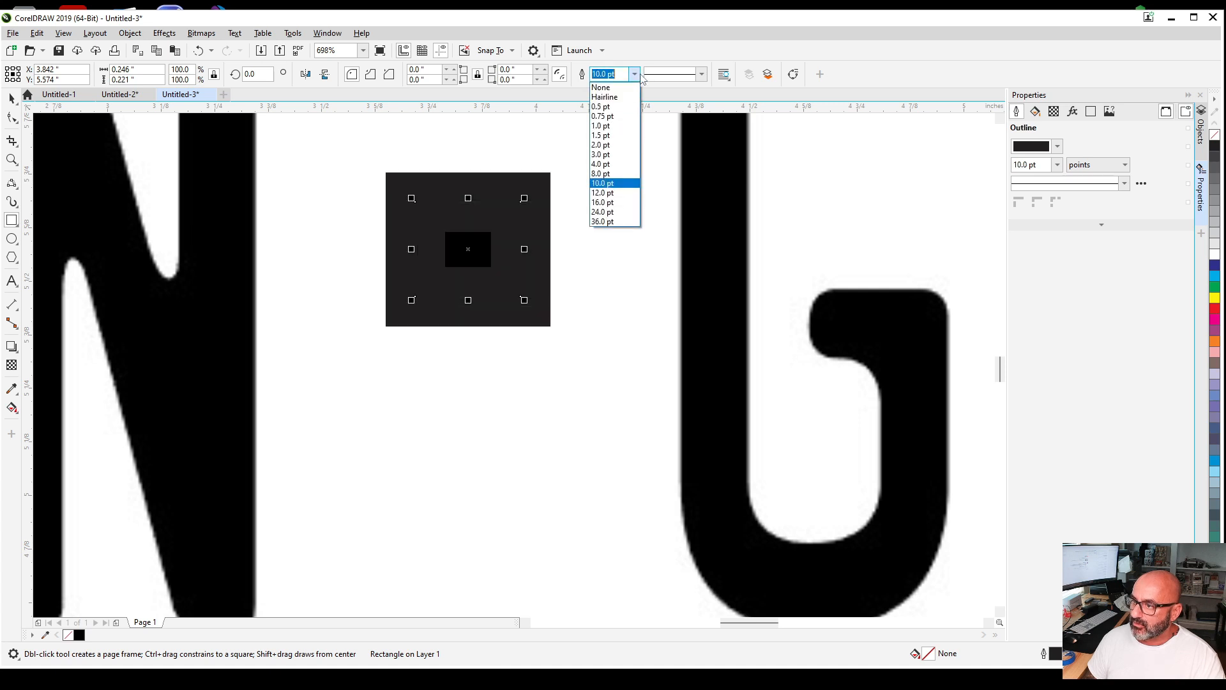
pyautogui.click(621, 165)
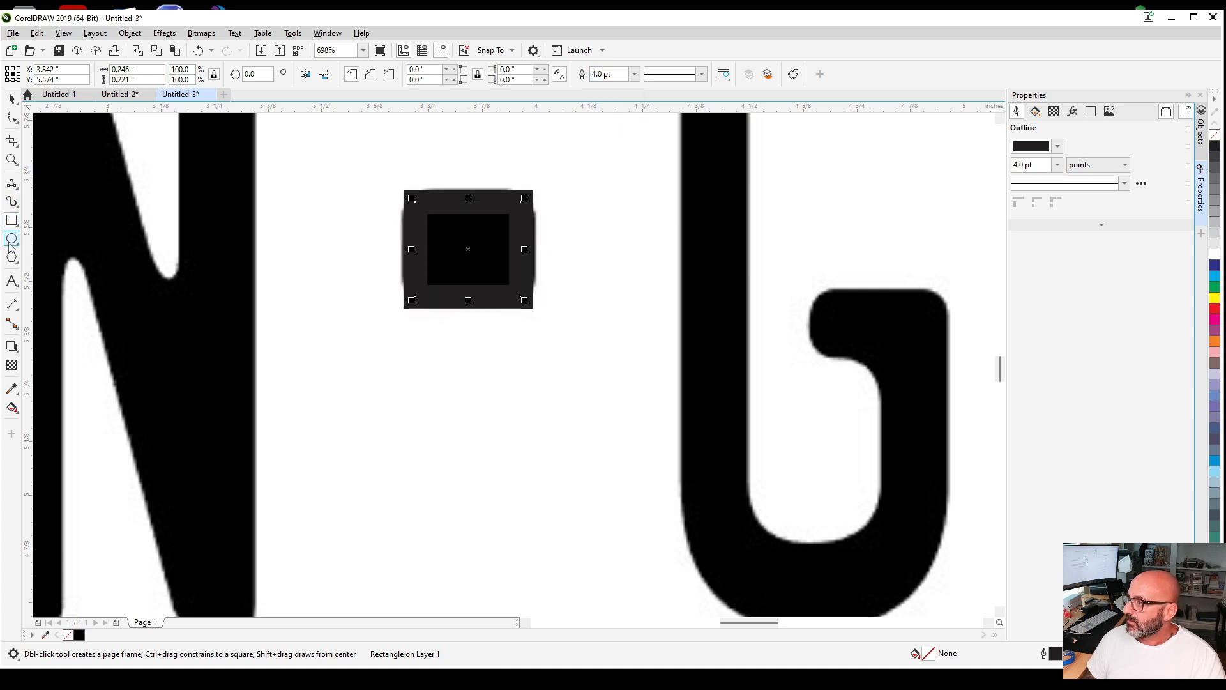
# Round all four corners of the dash rectangle with a 0.05 inch radius
pyautogui.click(12, 117)
pyautogui.click(416, 202)
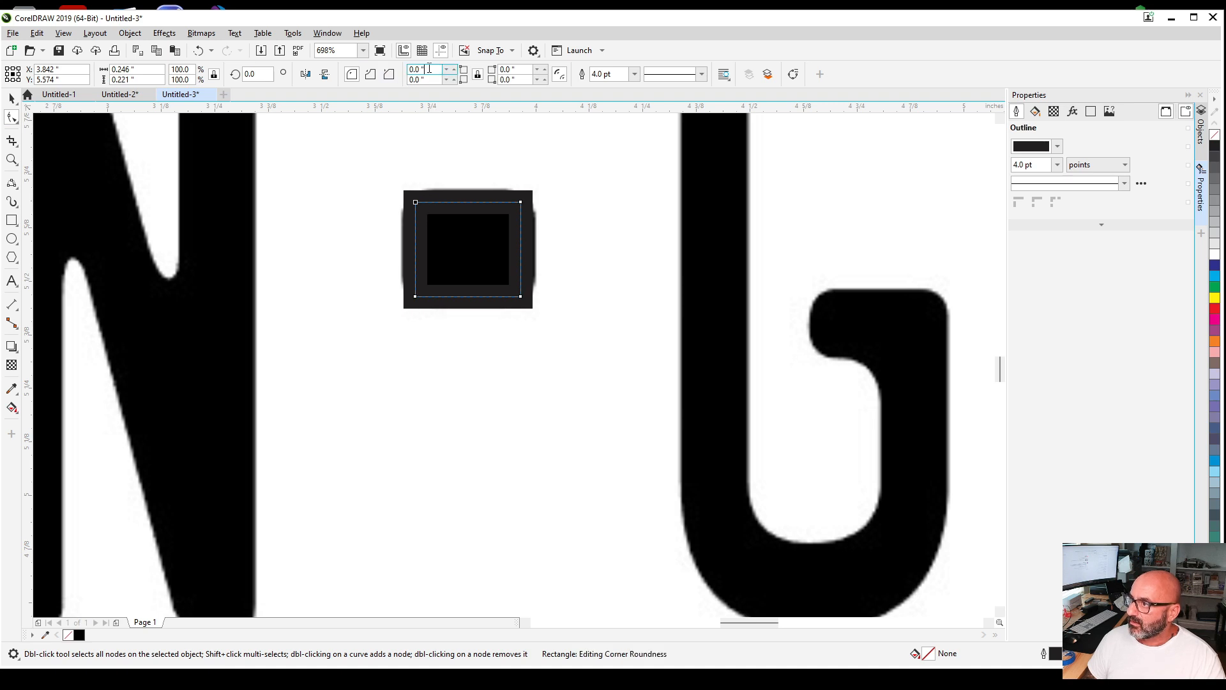
pyautogui.write('0.05')
pyautogui.press('Return')
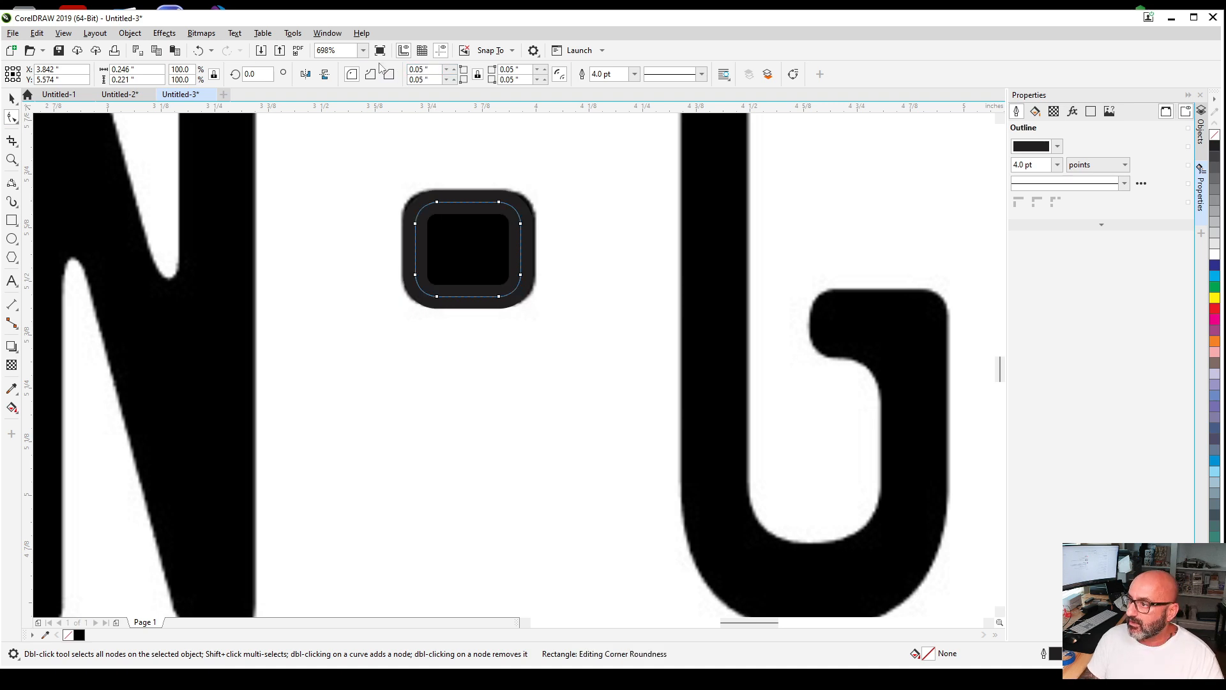
# Fill the rounded dash rectangle with the sampled black (#000000)
pyautogui.click(12, 387)
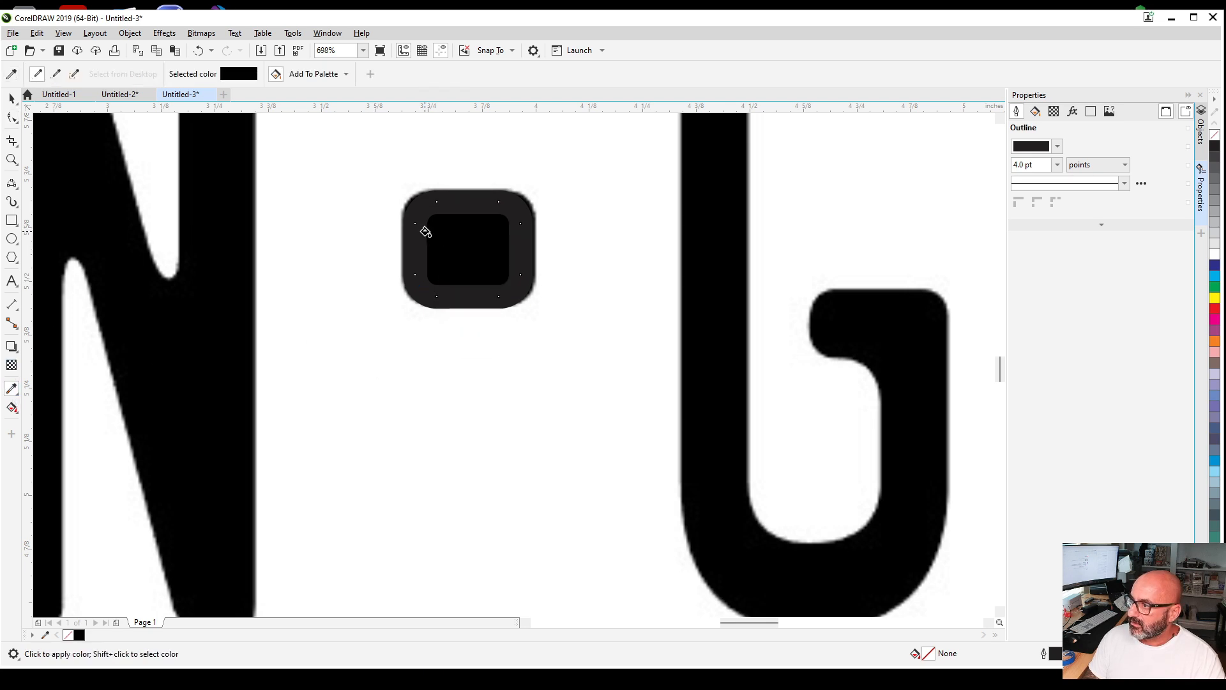
pyautogui.click(443, 246)
pyautogui.scroll(-5, 443, 246)
pyautogui.scroll(3, 362, 307)
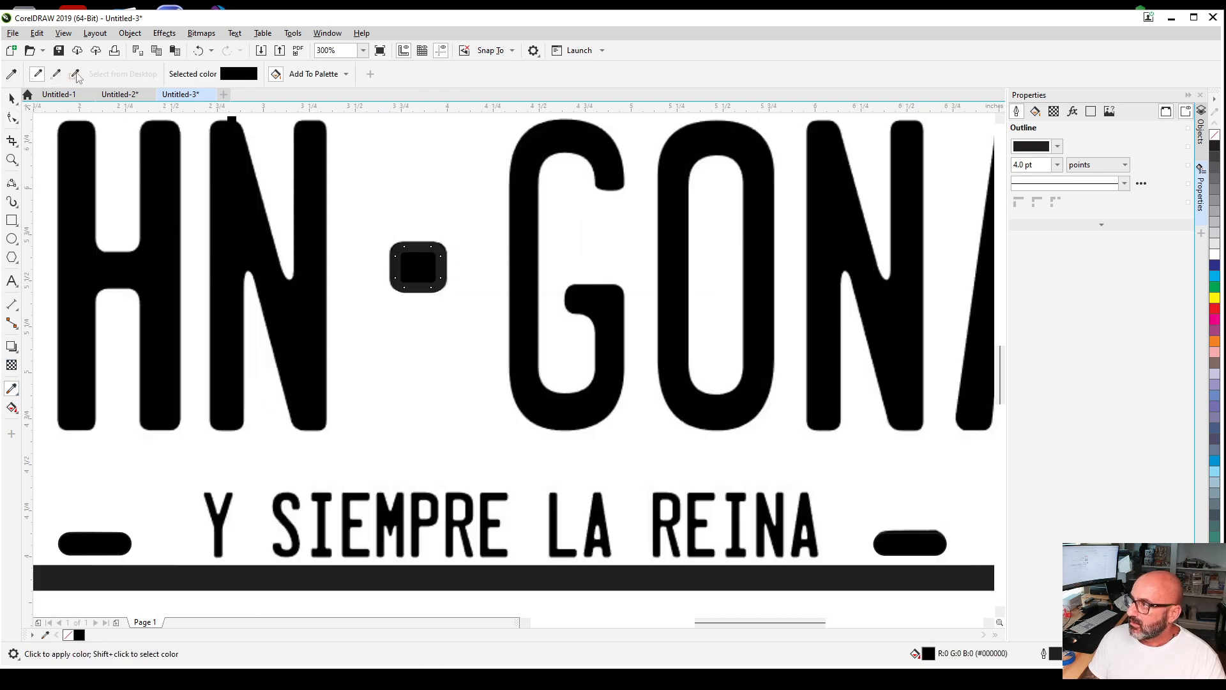
pyautogui.press('i')
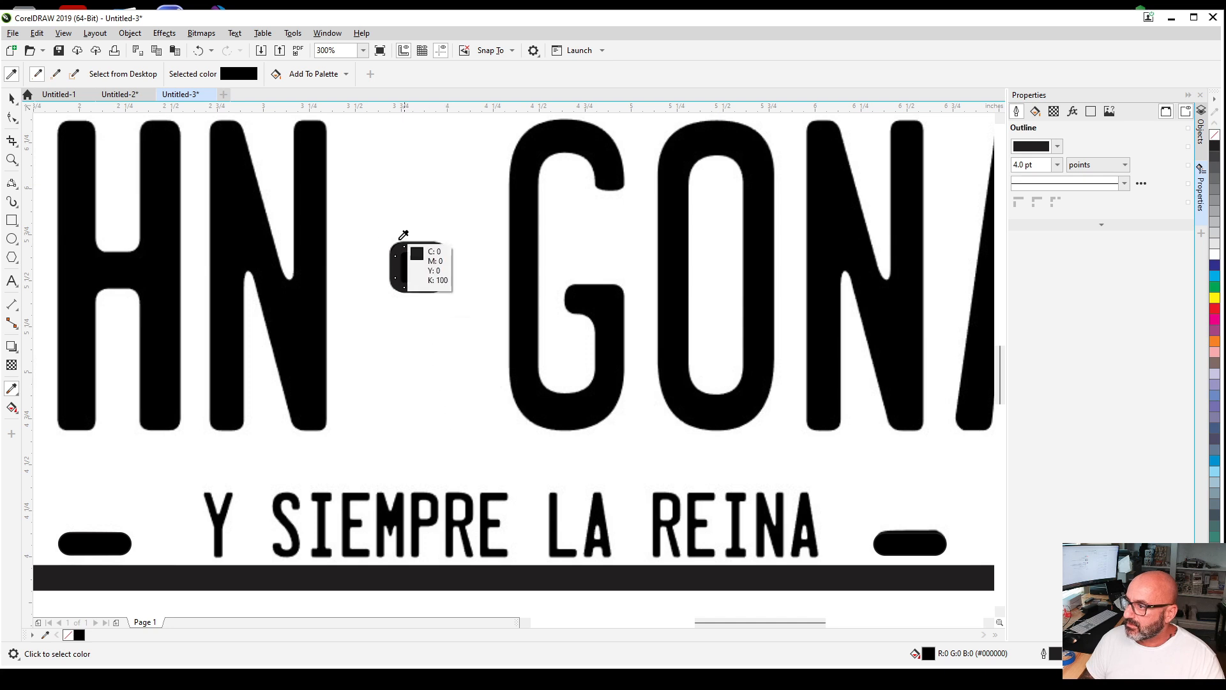
pyautogui.press('space')
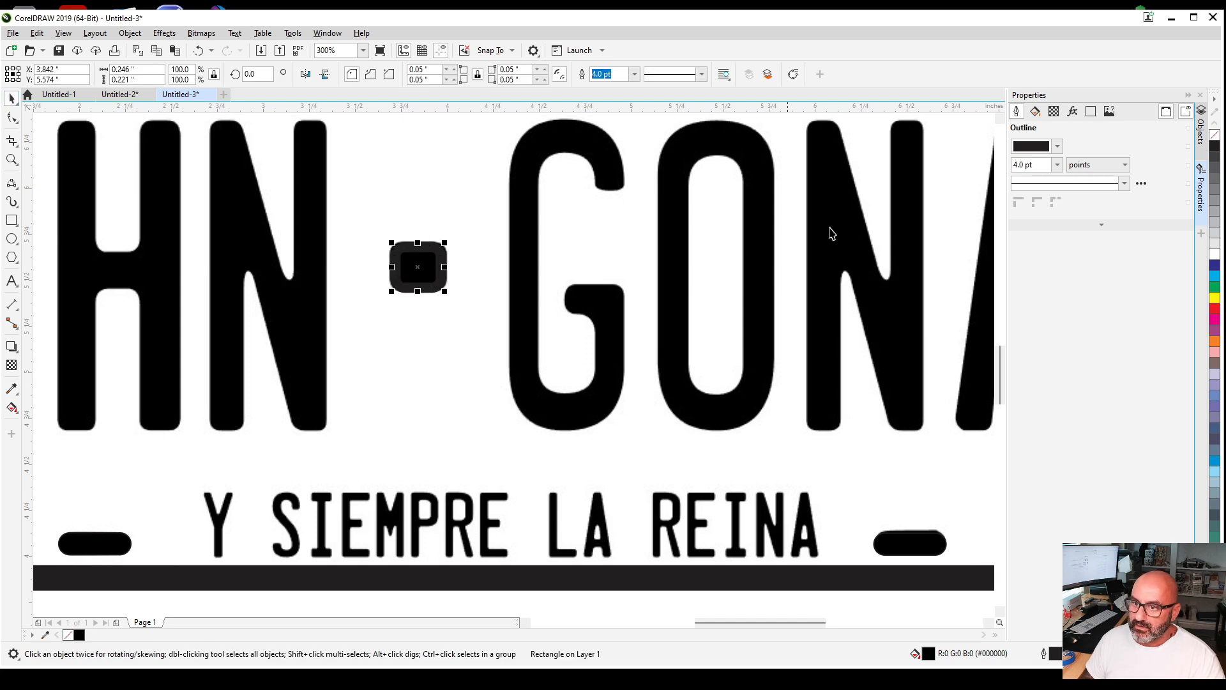
# Hide the source bitmap so only the redrawn vector shapes are visible, and examine the dash up close
pyautogui.click(1196, 135)
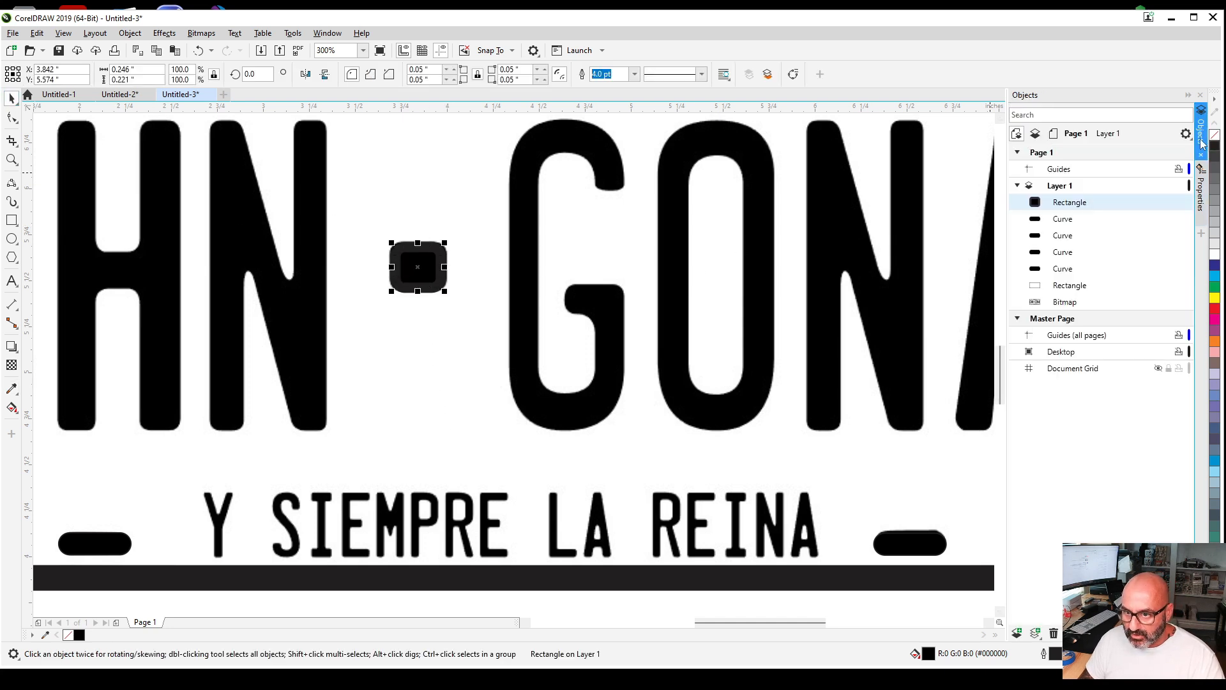
pyautogui.click(1174, 301)
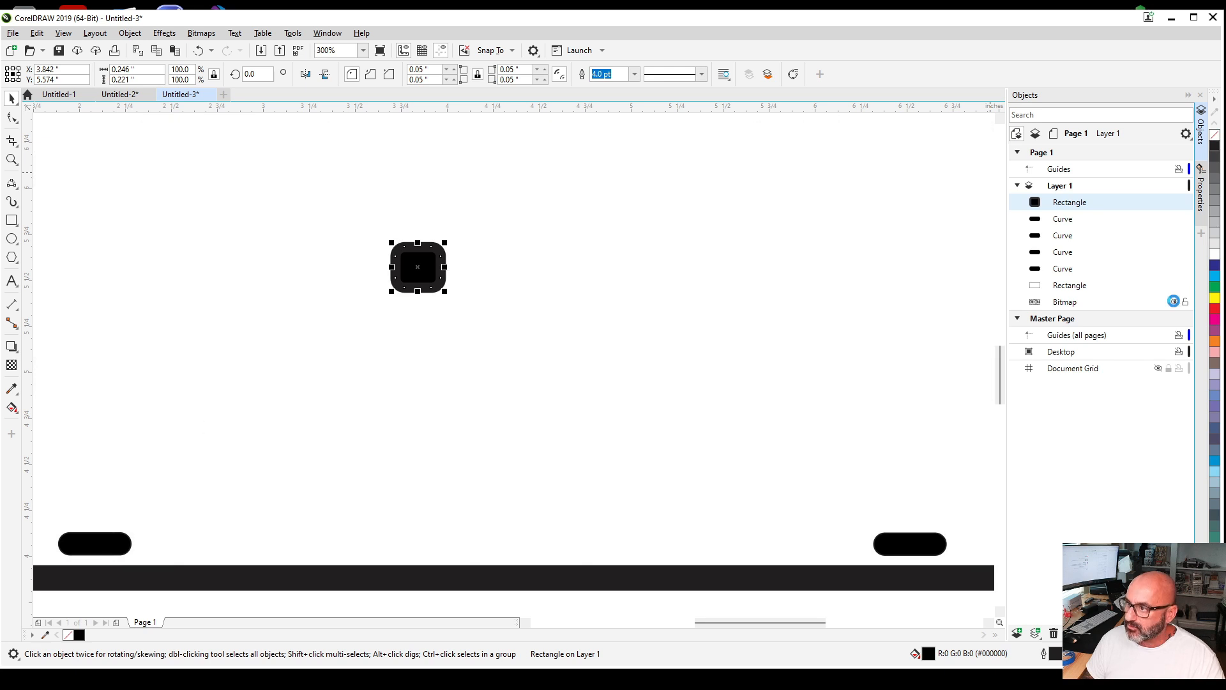
pyautogui.click(717, 326)
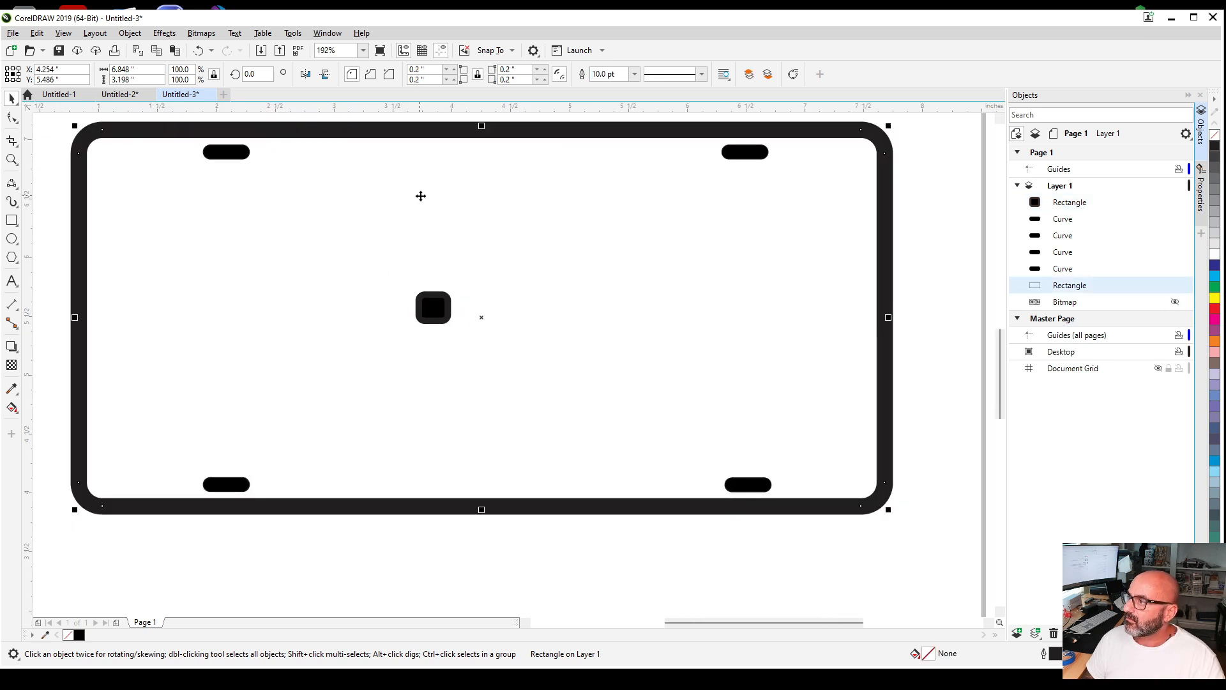
pyautogui.scroll(5, 348, 288)
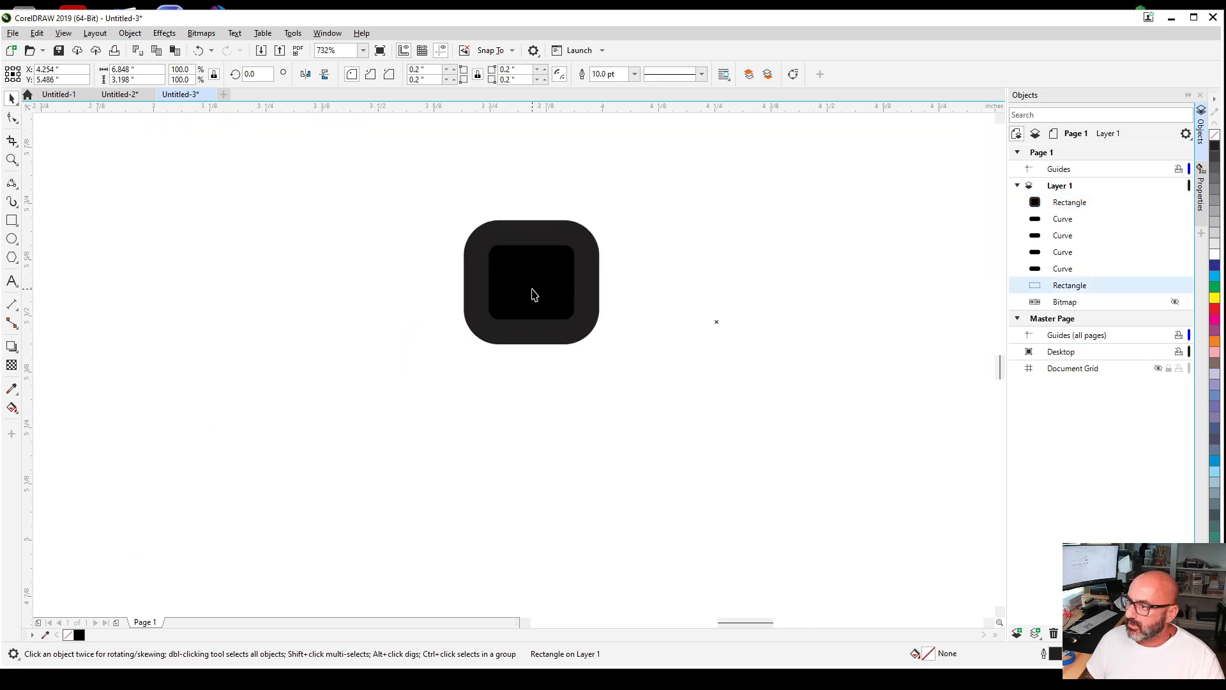
# Recolour the dash rectangle's outline with the pure black (#000000) from the document palette
pyautogui.click(559, 238)
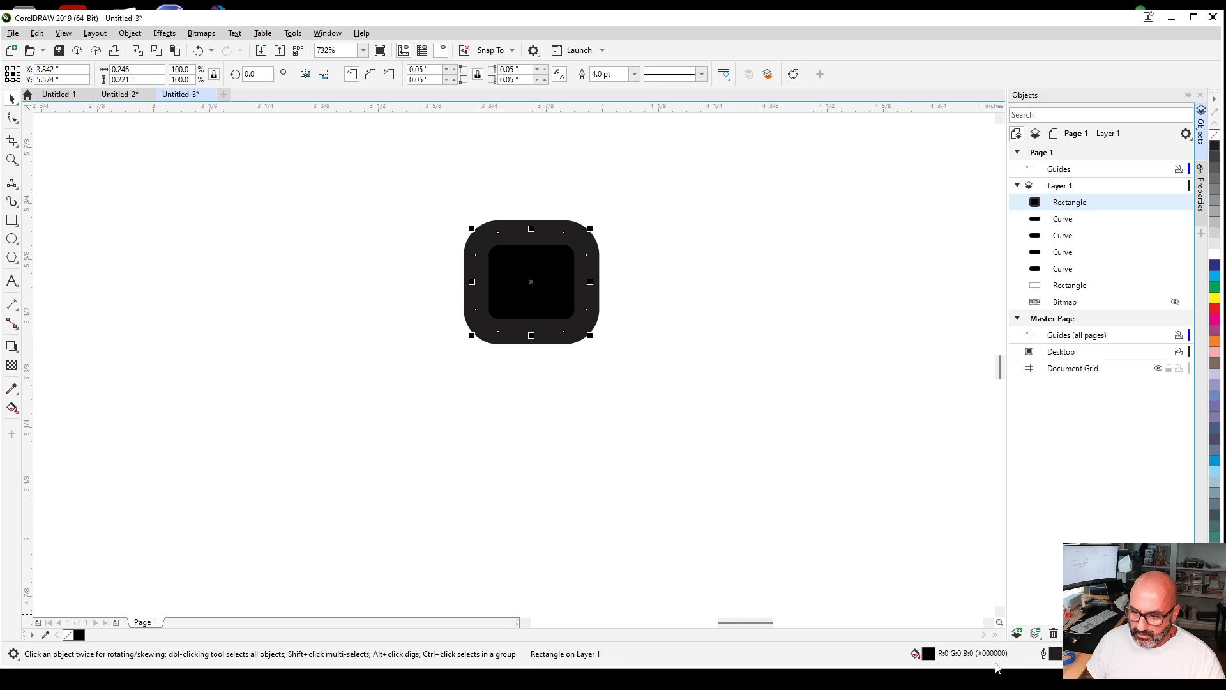
pyautogui.doubleClick(1056, 655)
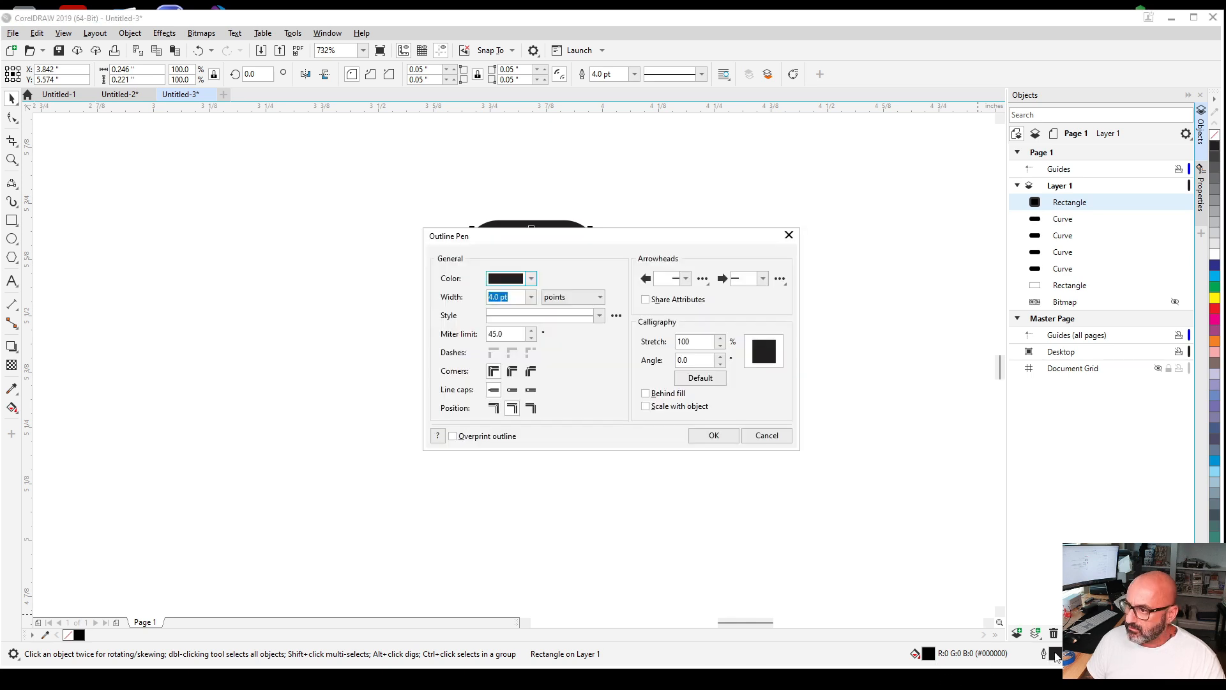
pyautogui.click(531, 279)
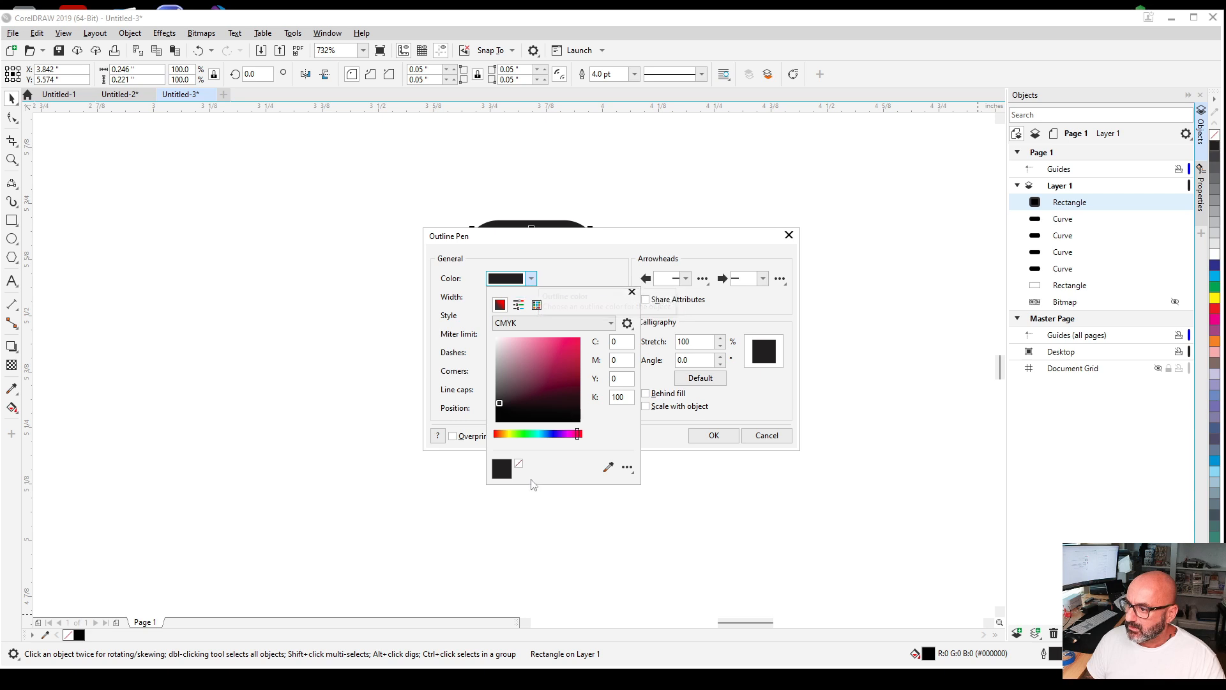
pyautogui.click(608, 467)
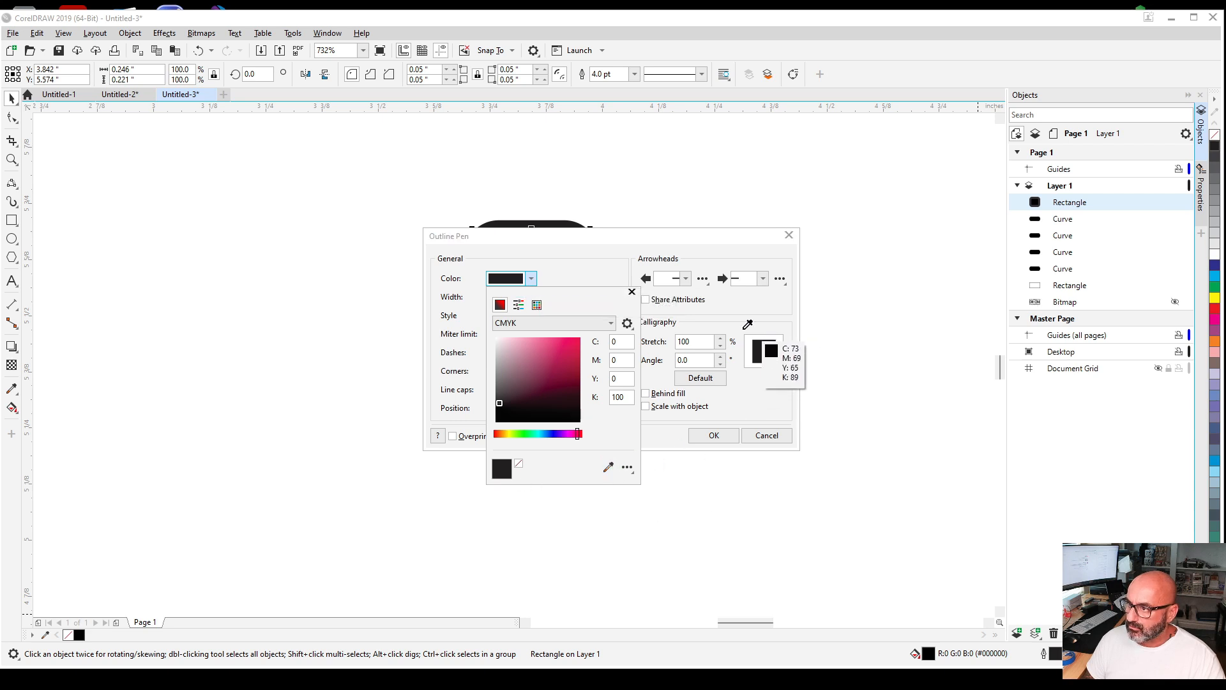
pyautogui.click(79, 634)
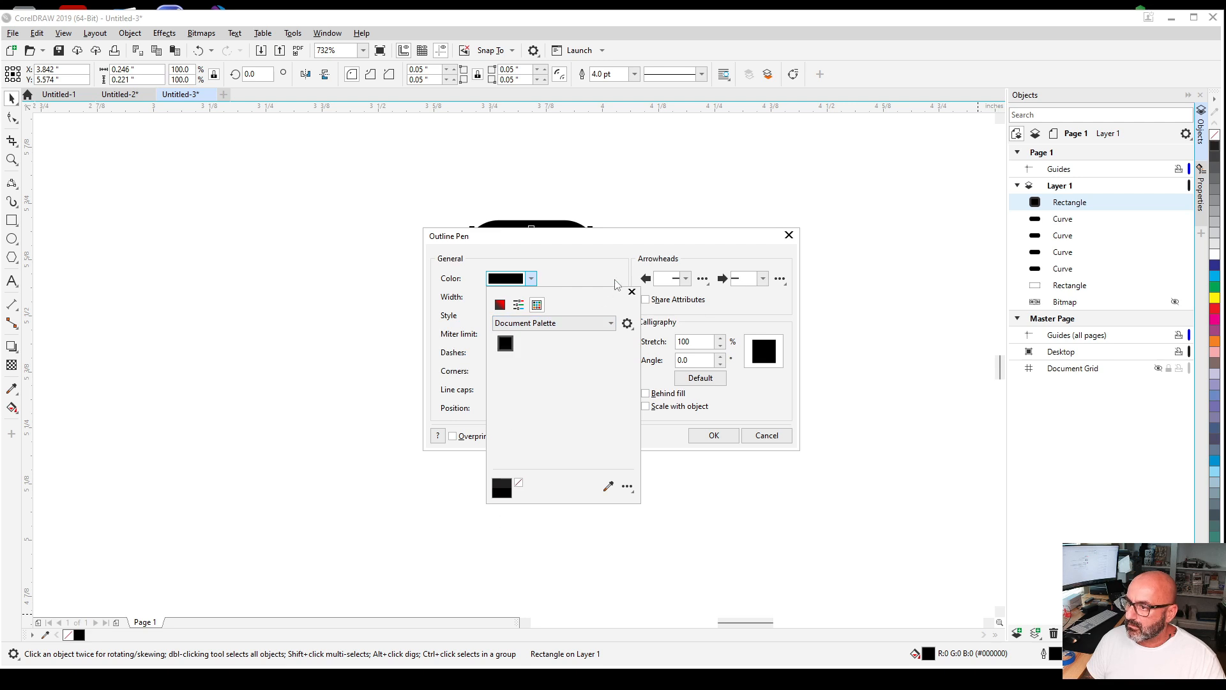
pyautogui.click(632, 292)
pyautogui.click(713, 435)
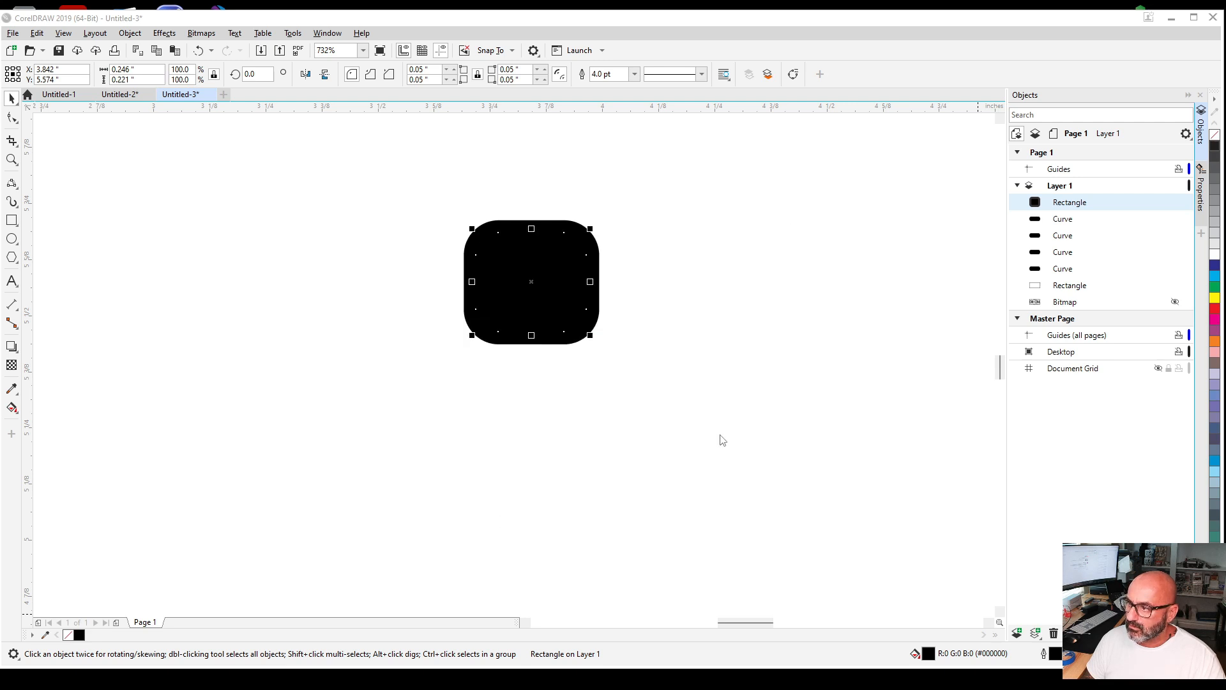
# Review the whole redrawn plate and make the source bitmap visible again
pyautogui.scroll(-5, 400, 368)
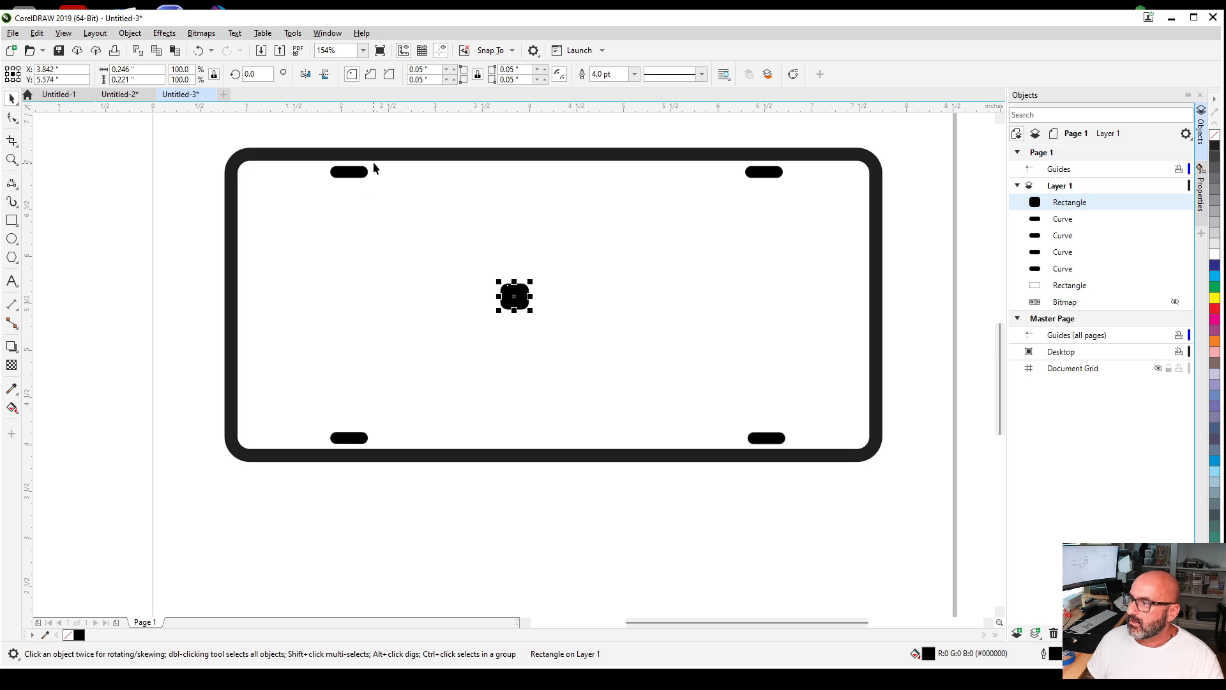
pyautogui.scroll(3, 373, 164)
pyautogui.scroll(-5, 345, 130)
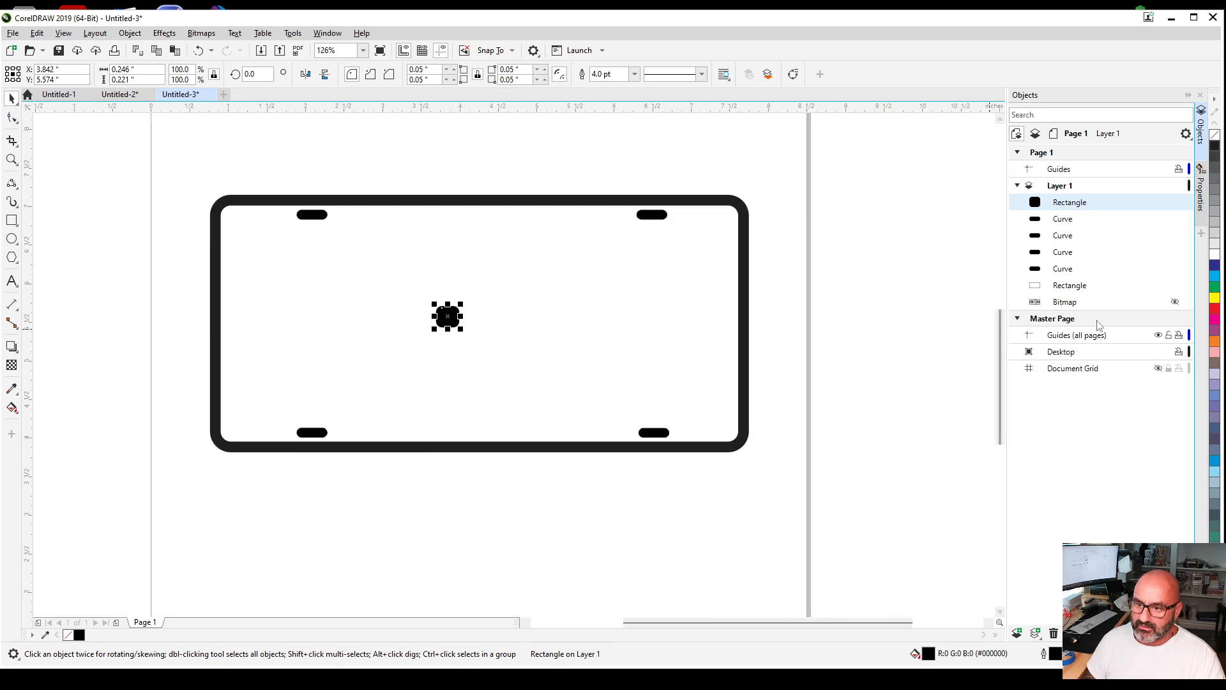
pyautogui.click(1174, 303)
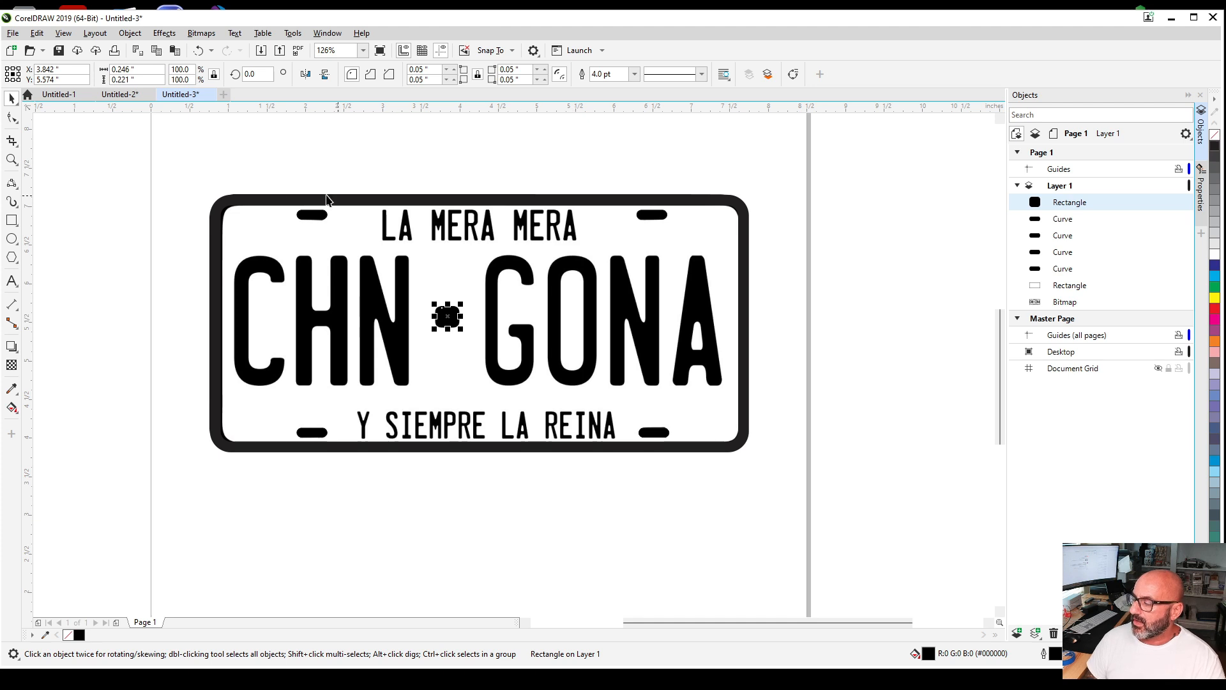
# Make LICENSE PLATE USA the document's default text font
pyautogui.click(12, 281)
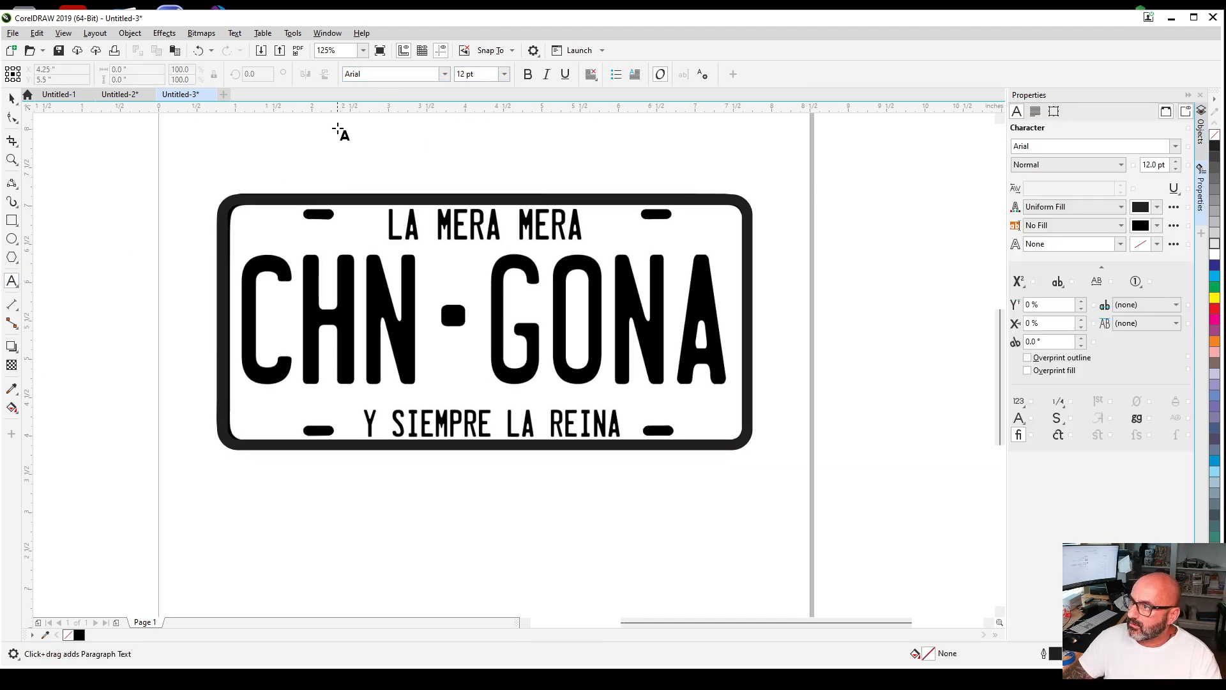
pyautogui.click(445, 74)
pyautogui.press('Escape')
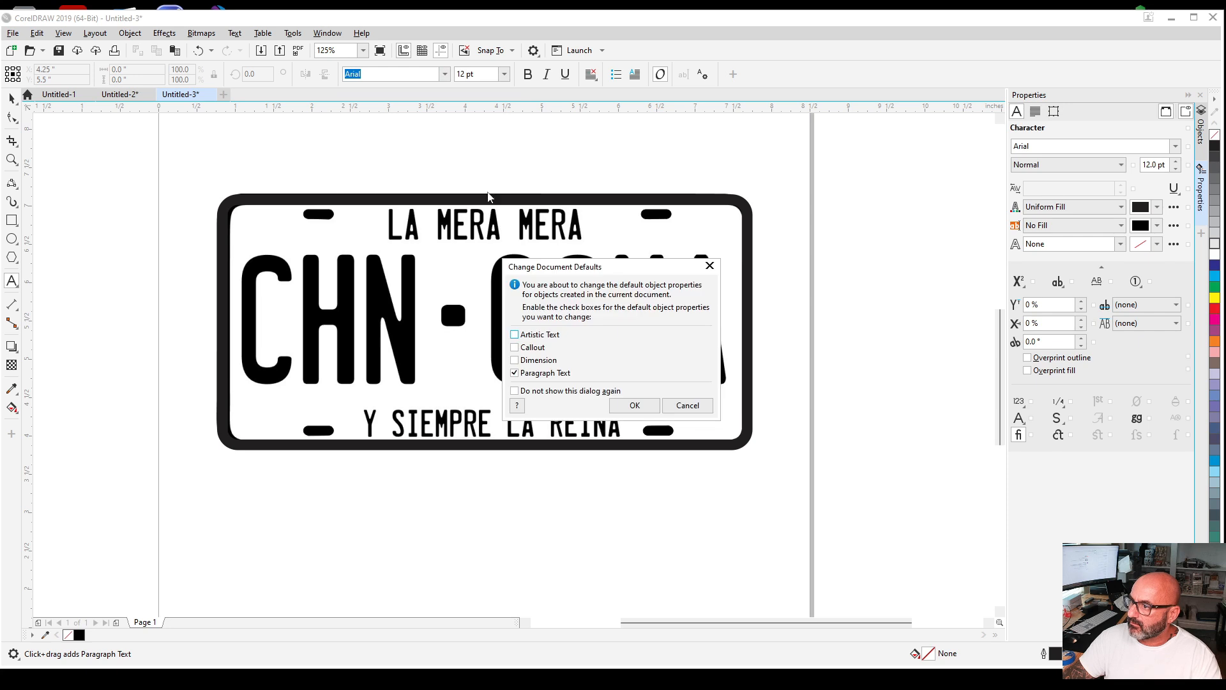
pyautogui.click(635, 410)
# Add the artistic text "LA MERA MERA" above the plate
pyautogui.click(403, 131)
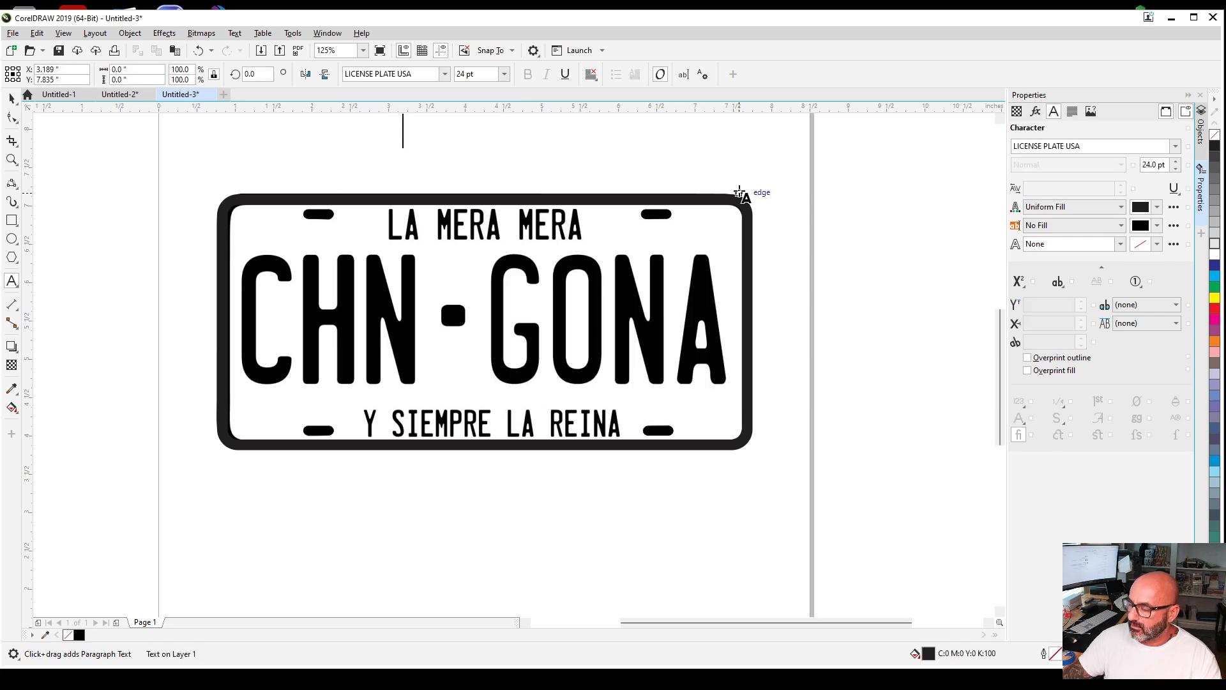
pyautogui.write('LA')
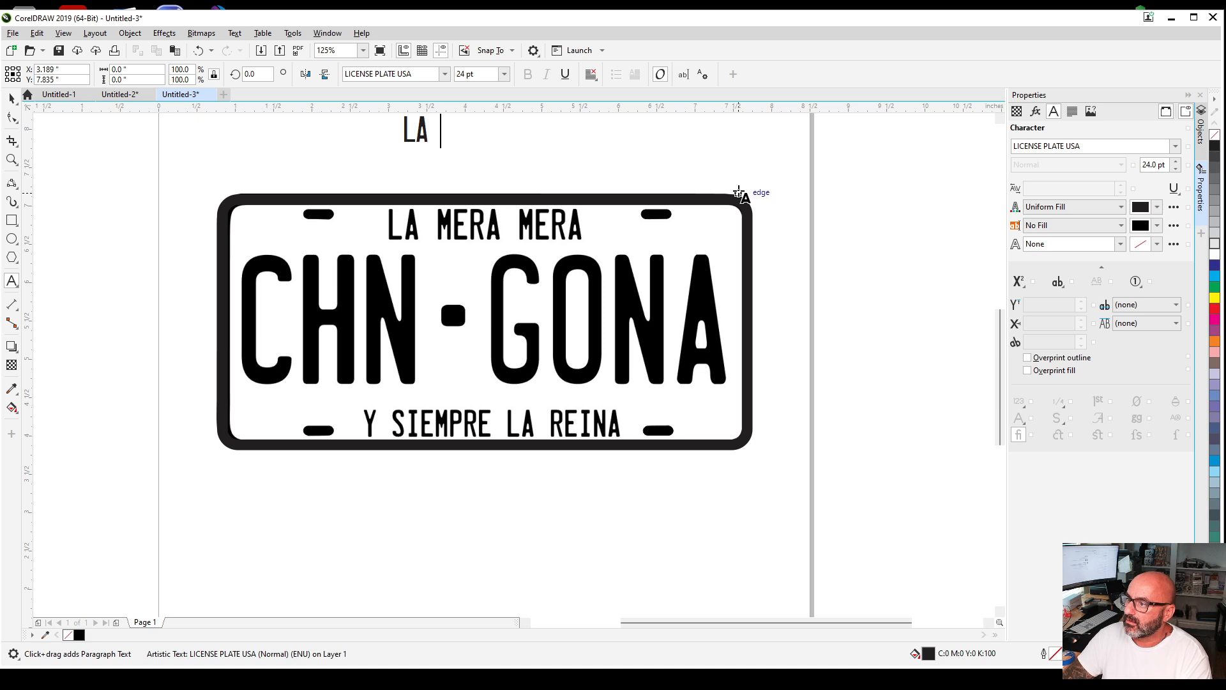
pyautogui.write(' MERA MERA')
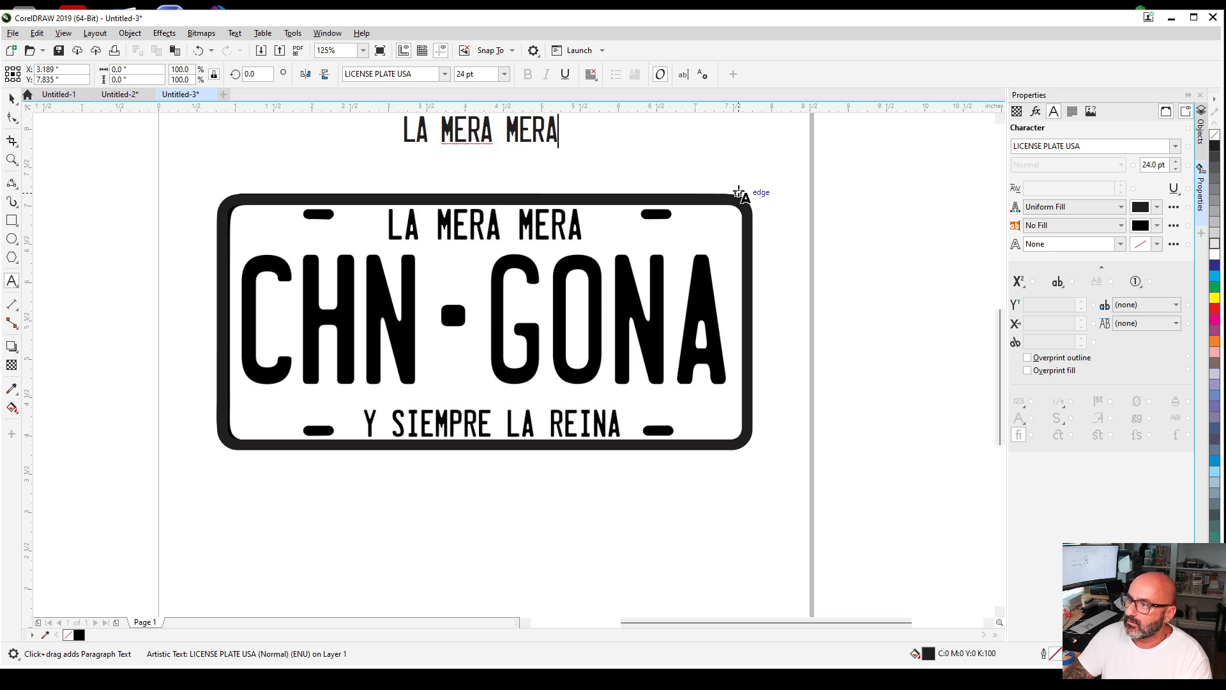
pyautogui.press('Escape')
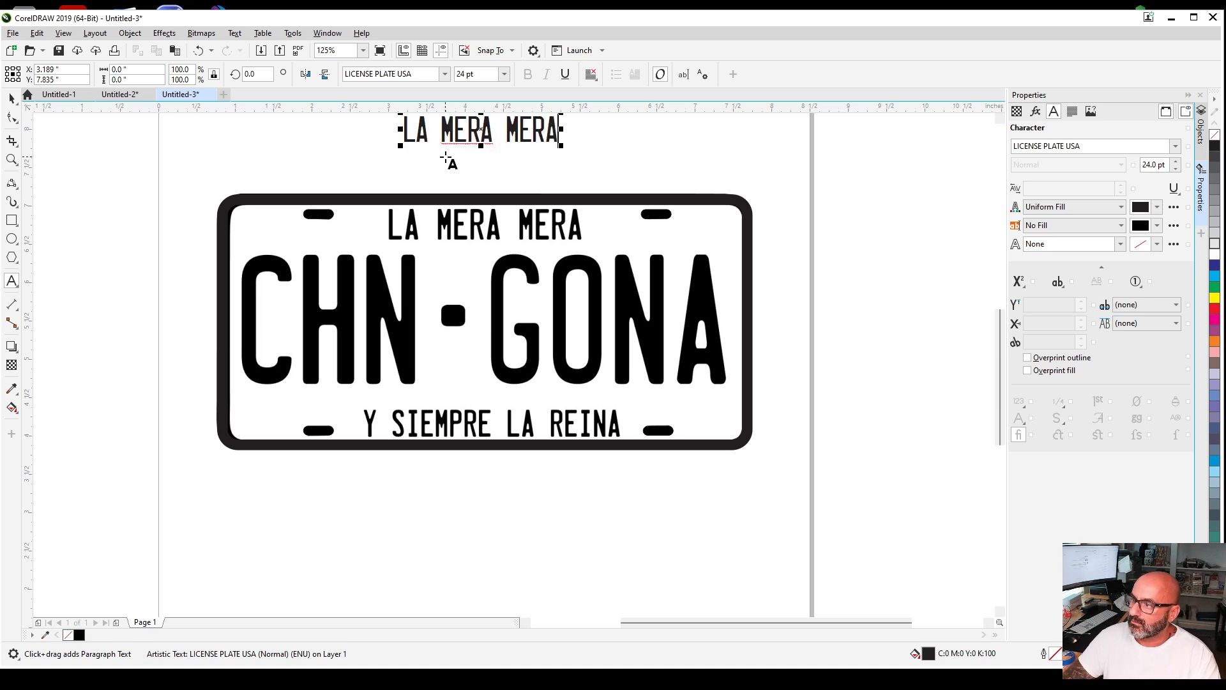
# Move the new "LA MERA MERA" text down to just above the plate's upper border
pyautogui.click(12, 101)
pyautogui.click(439, 148)
pyautogui.click(458, 127)
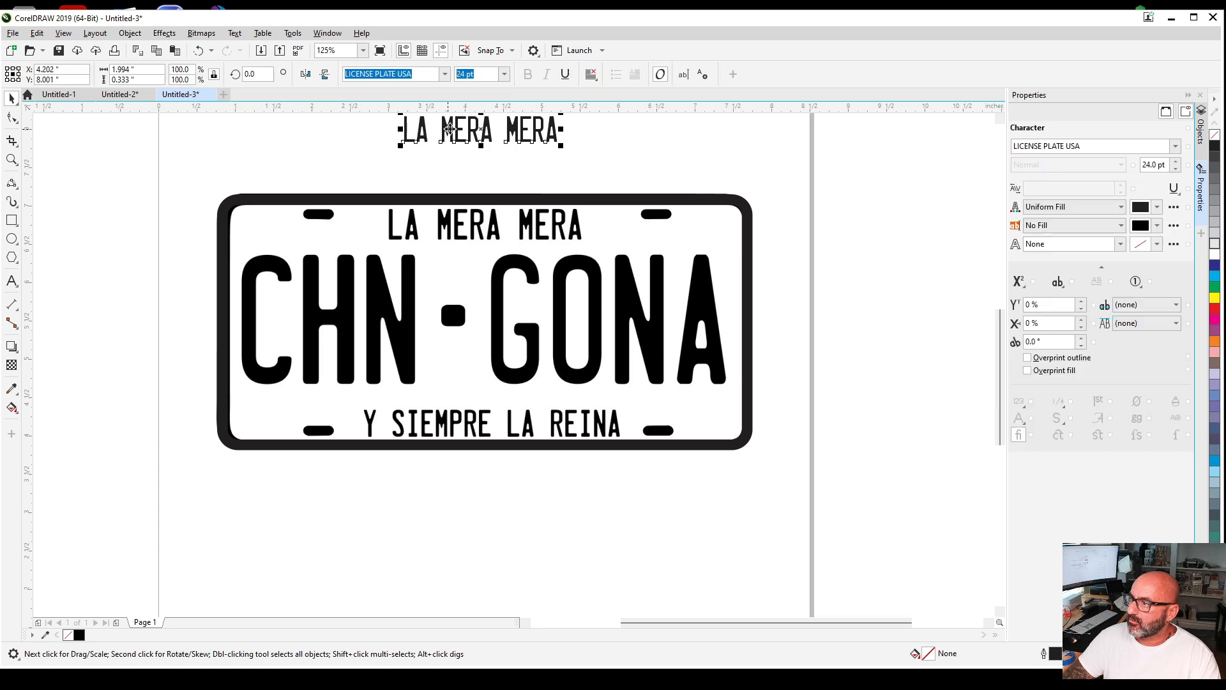
pyautogui.moveTo(457, 128); pyautogui.dragTo(455, 167)
pyautogui.doubleClick(496, 173)
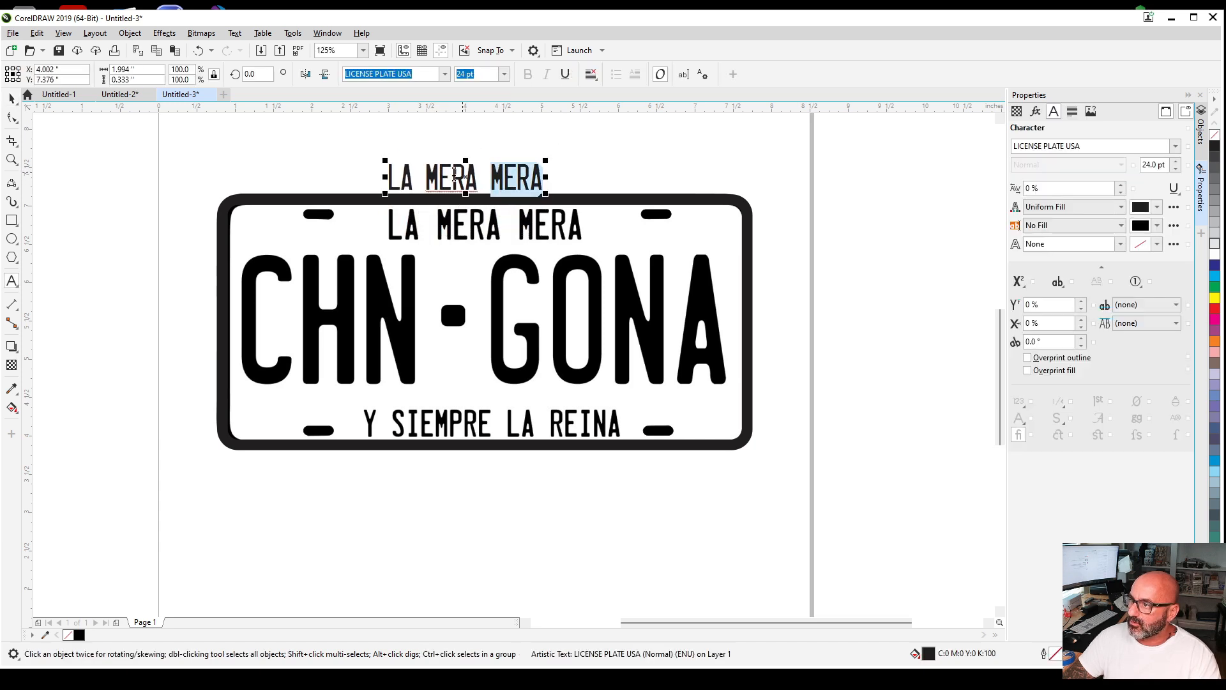
pyautogui.tripleClick(455, 174)
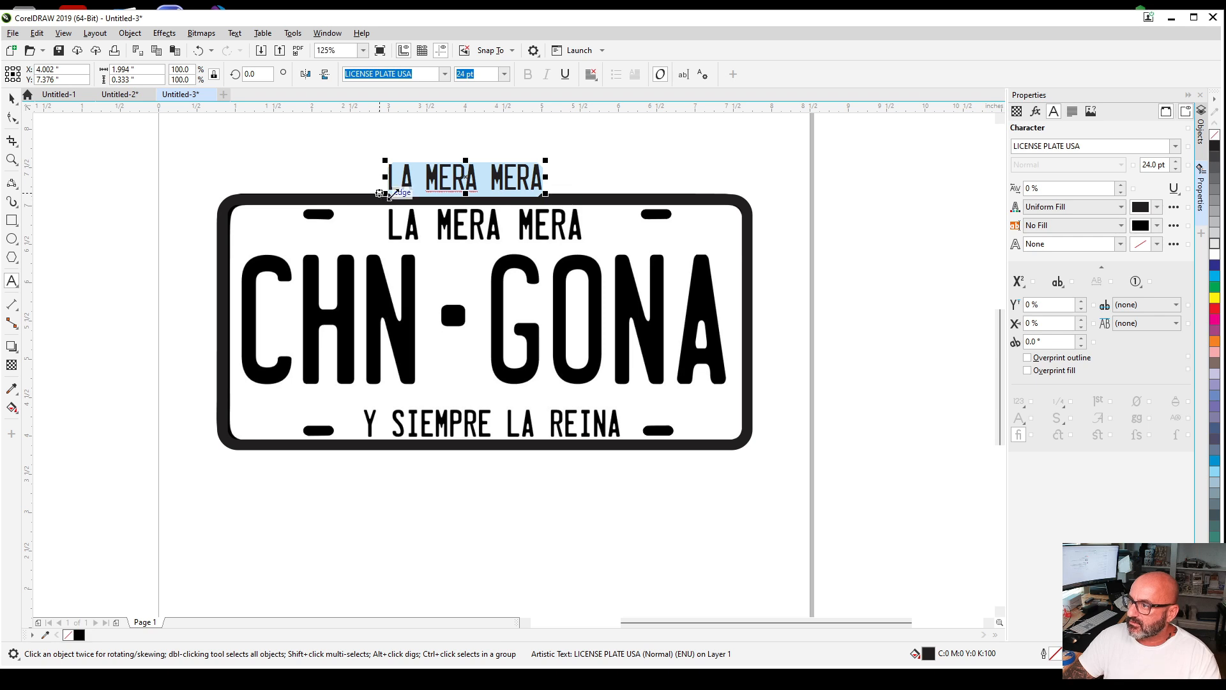
pyautogui.click(189, 131)
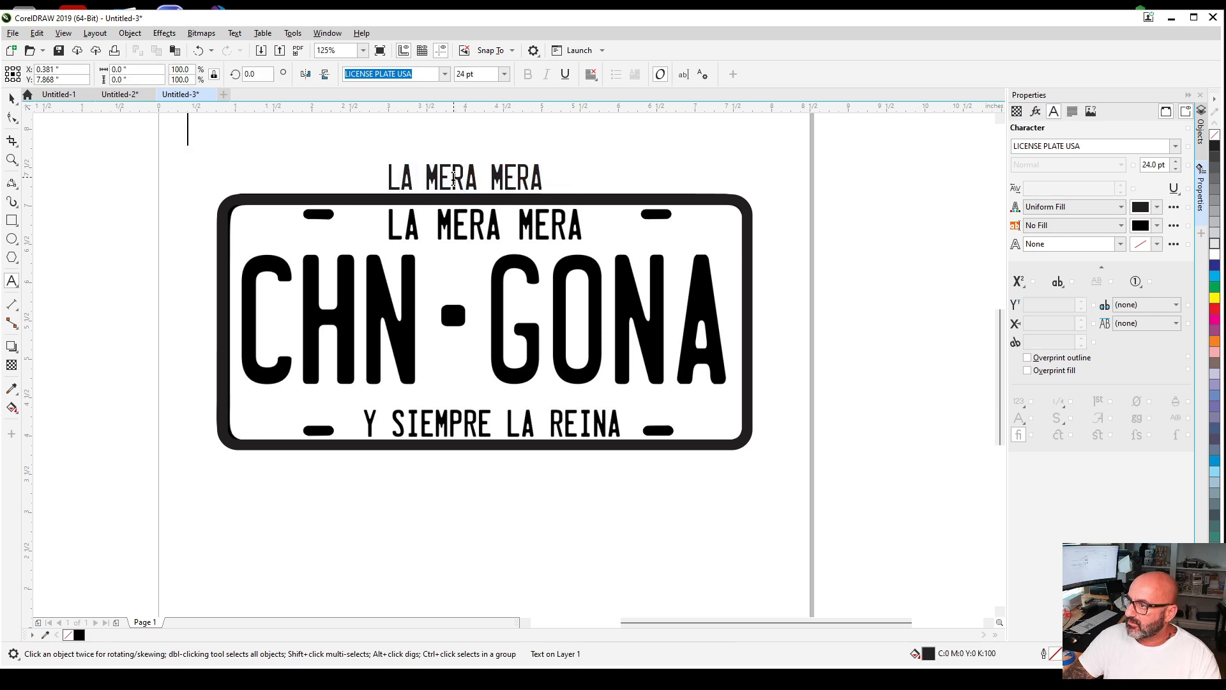
# Move the new "LA MERA MERA" text onto the same line in the bitmap, with their left edges roughly aligned
pyautogui.click(12, 98)
pyautogui.moveTo(441, 179); pyautogui.dragTo(441, 226)
pyautogui.scroll(5, 527, 235)
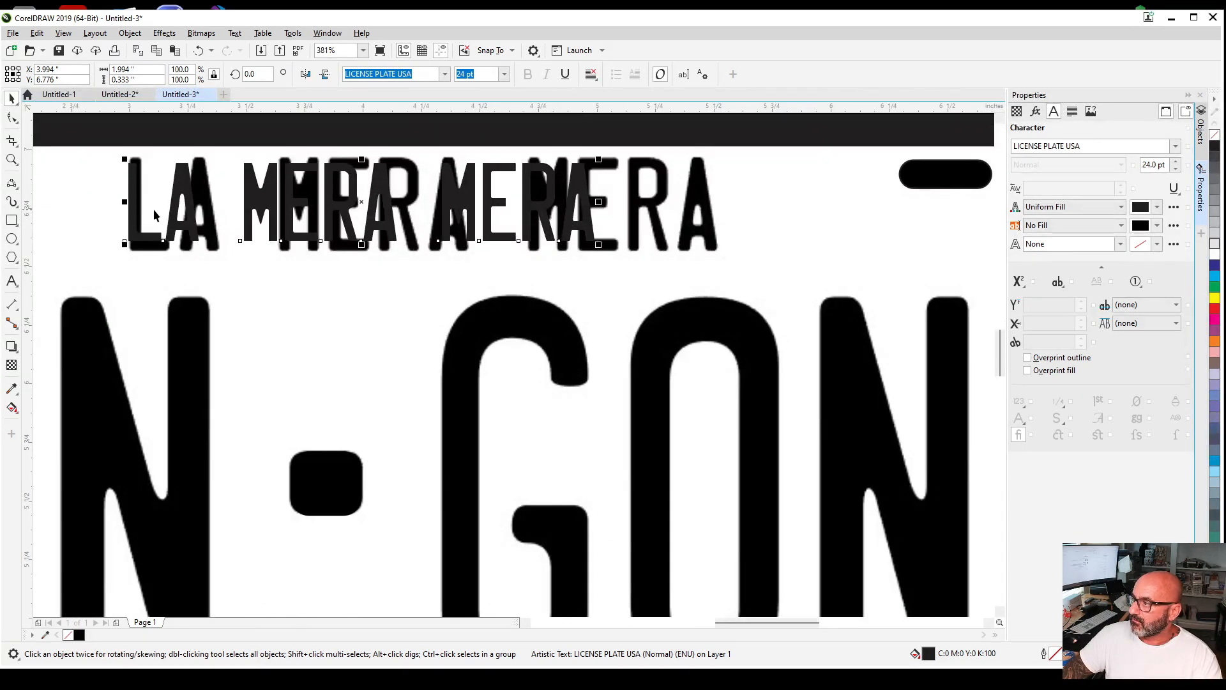
# Align the upper edge and first letter of the new "LA MERA MERA" text with the bitmap lettering inside the border
pyautogui.click(193, 200)
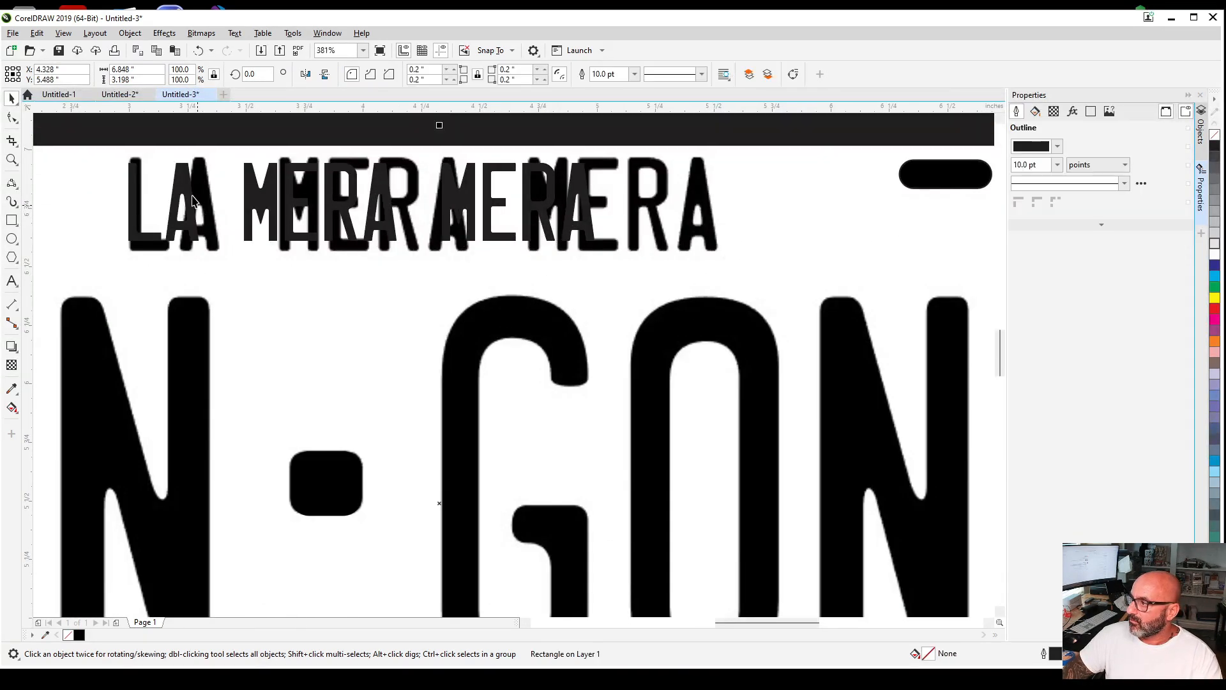
pyautogui.moveTo(191, 196); pyautogui.dragTo(177, 196)
pyautogui.click(199, 197)
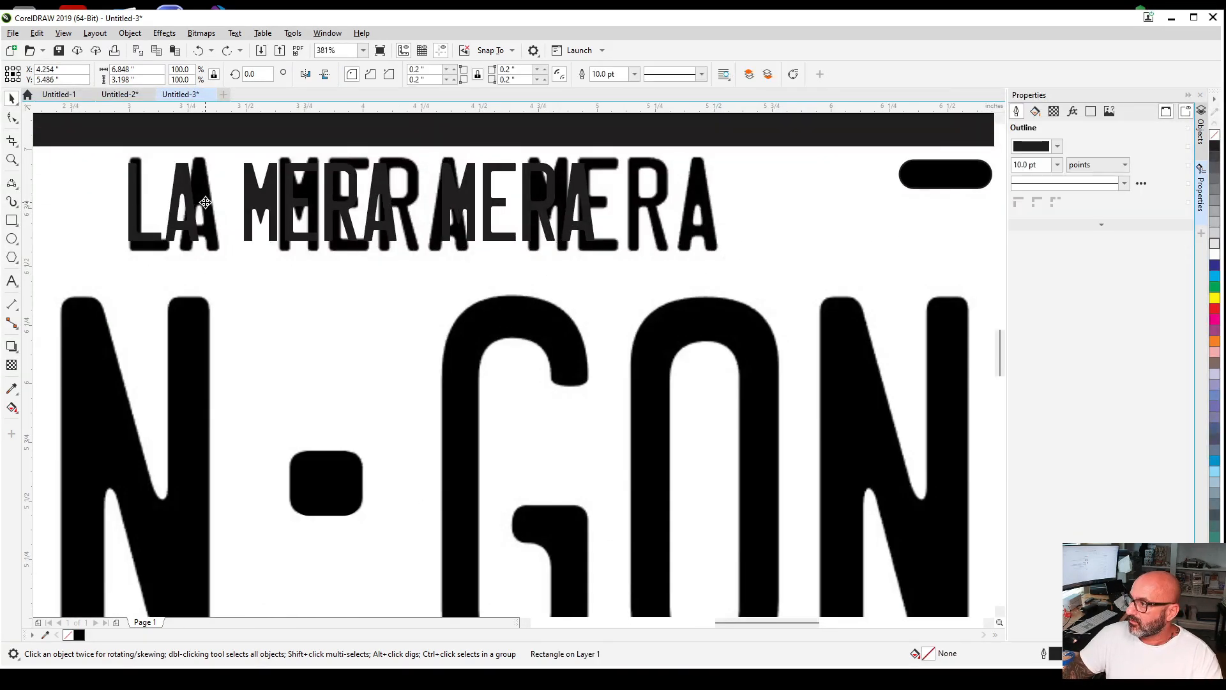
pyautogui.click(397, 196)
pyautogui.click(350, 196)
pyautogui.click(350, 200)
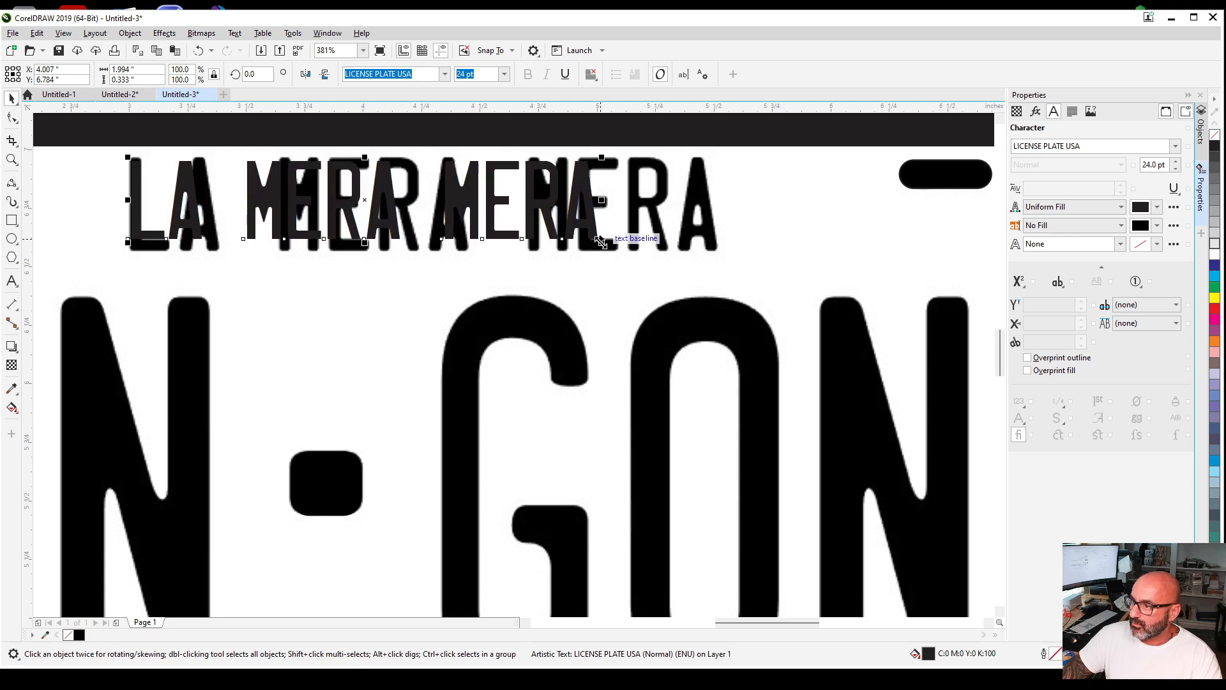
# Enlarge the "LA MERA MERA" text to a height of 0.4 inches and move it so "LA" lines up with the bitmap
pyautogui.moveTo(599, 246); pyautogui.dragTo(678, 304)
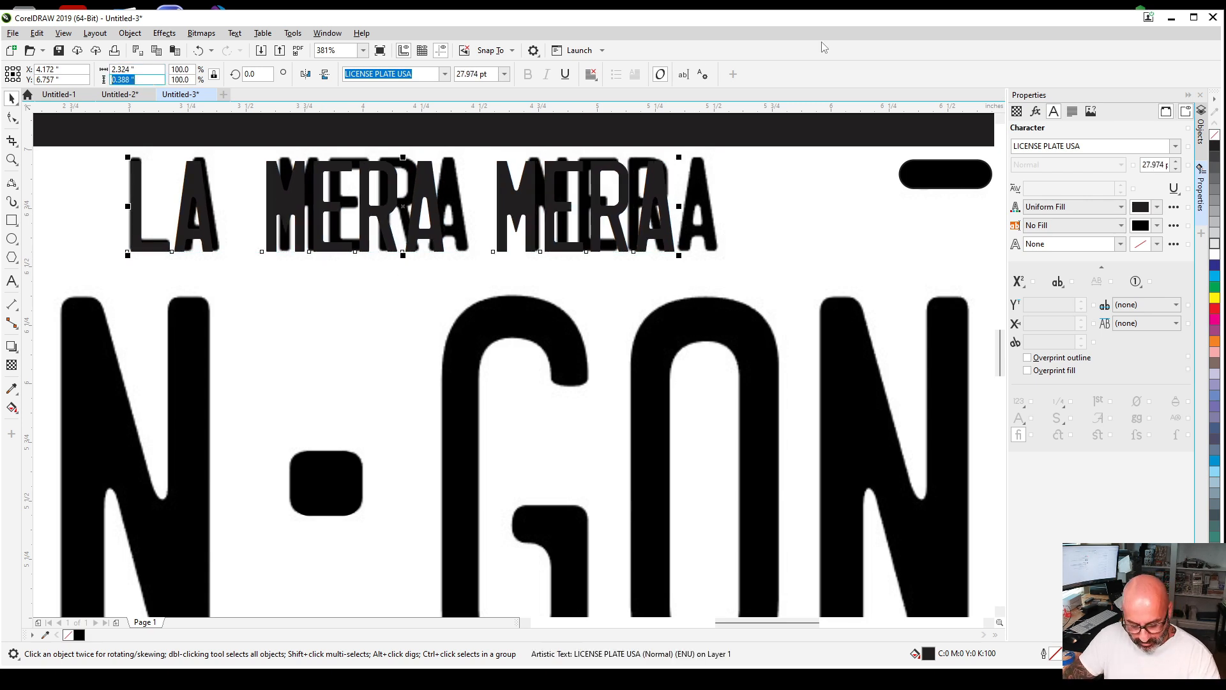
pyautogui.write('0.4')
pyautogui.press('Return')
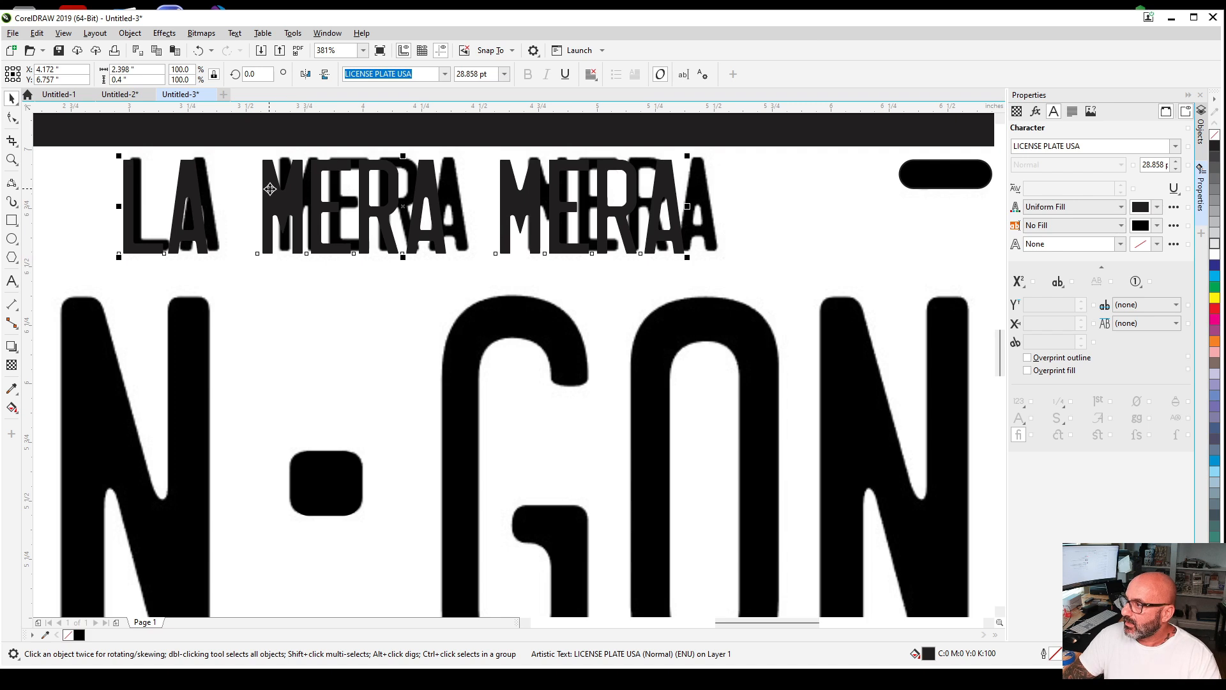
pyautogui.moveTo(270, 189); pyautogui.dragTo(278, 187)
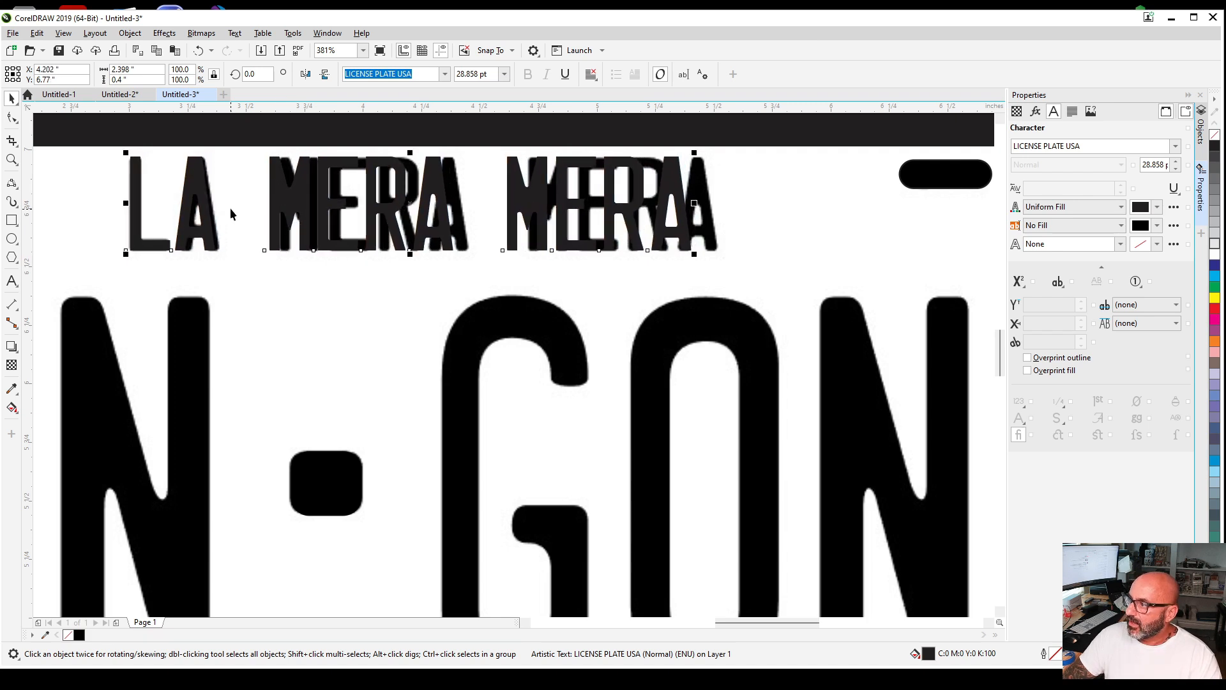
# Undo the accidental shift of the plate border and redo the last move of the "LA MERA MERA" text
pyautogui.click(354, 216)
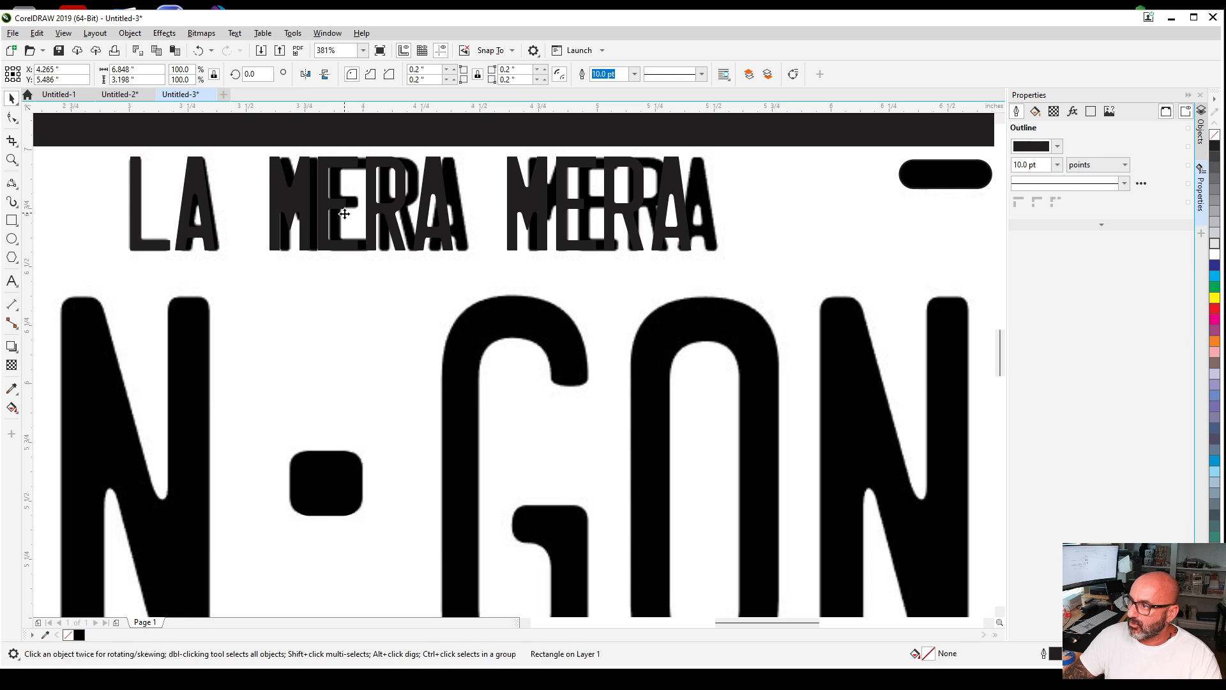
pyautogui.scroll(-2, 403, 224)
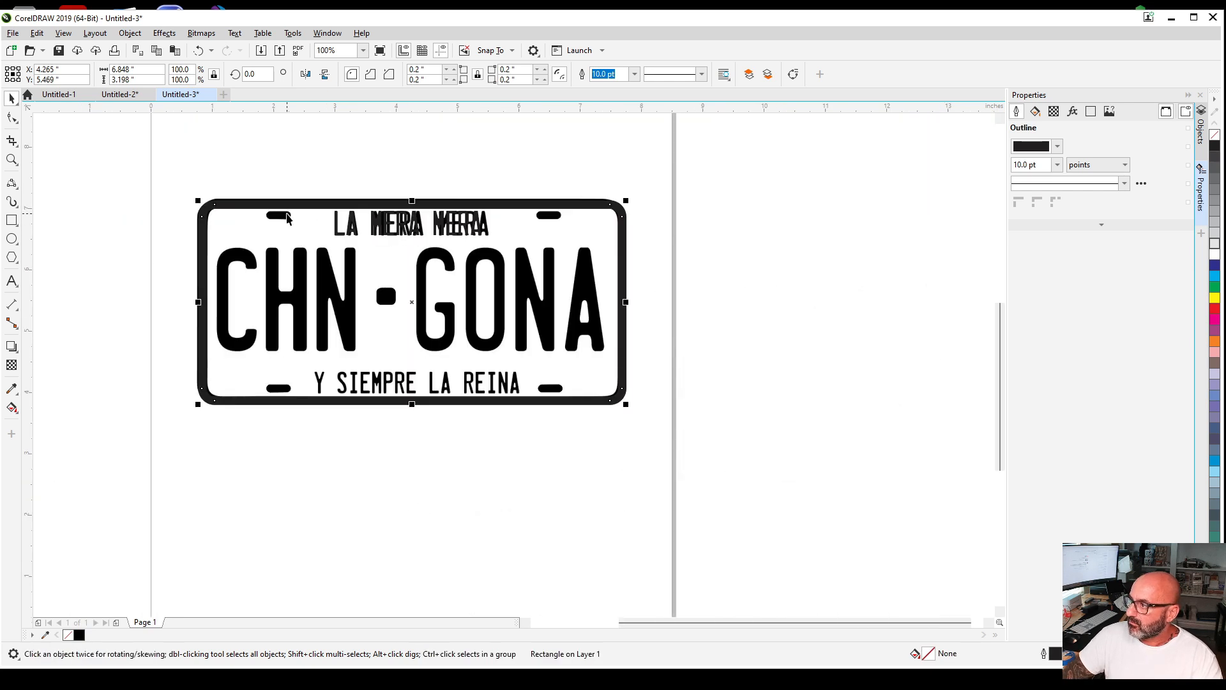
pyautogui.scroll(1, 286, 217)
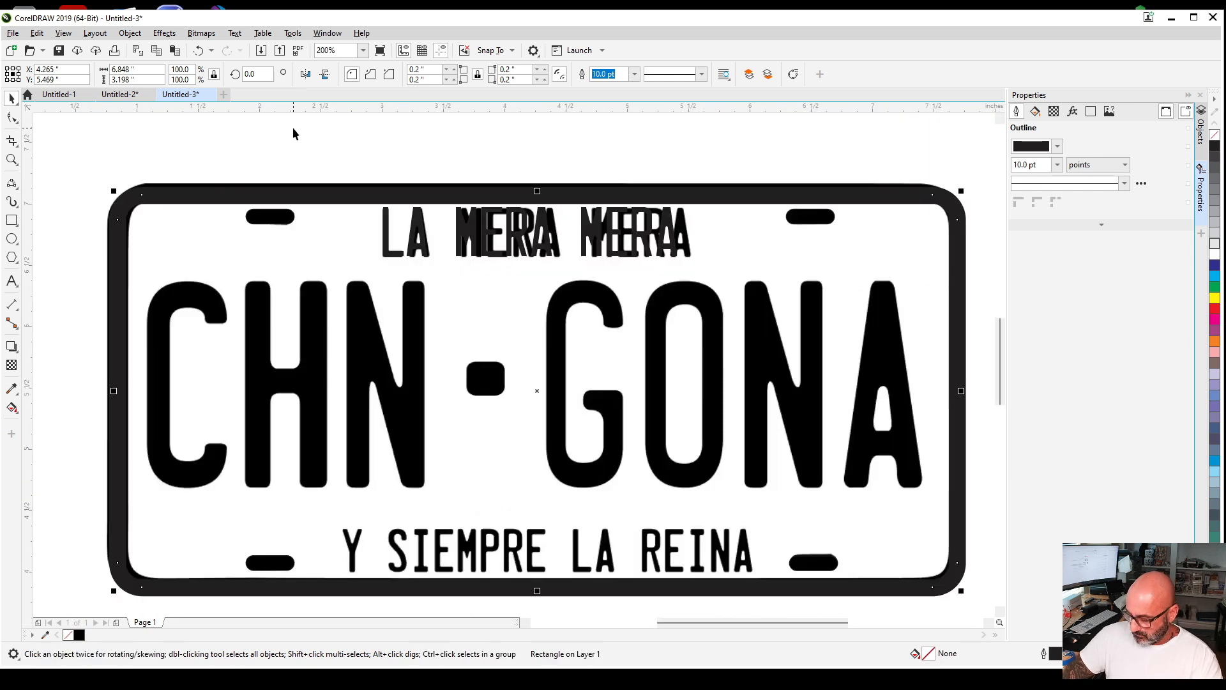
pyautogui.hotkey('ctrl', 'z')
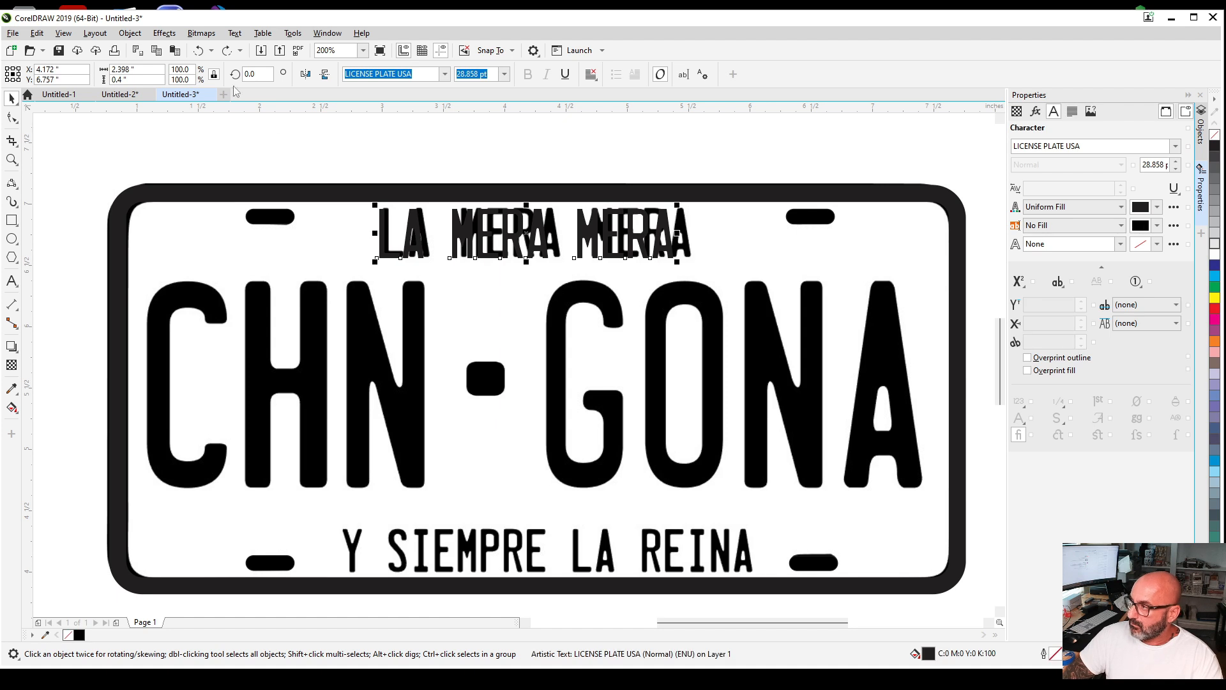
pyautogui.click(37, 32)
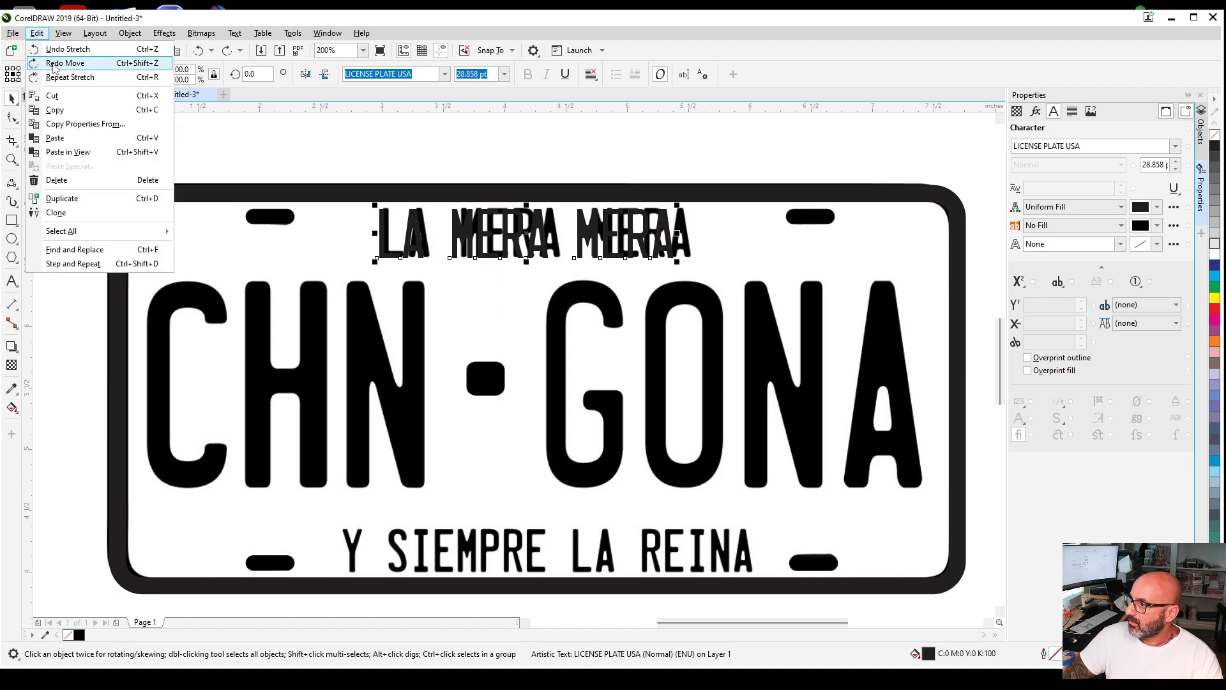
pyautogui.click(53, 63)
# Lock the plate's rounded border rectangle and deselect it
pyautogui.click(141, 194)
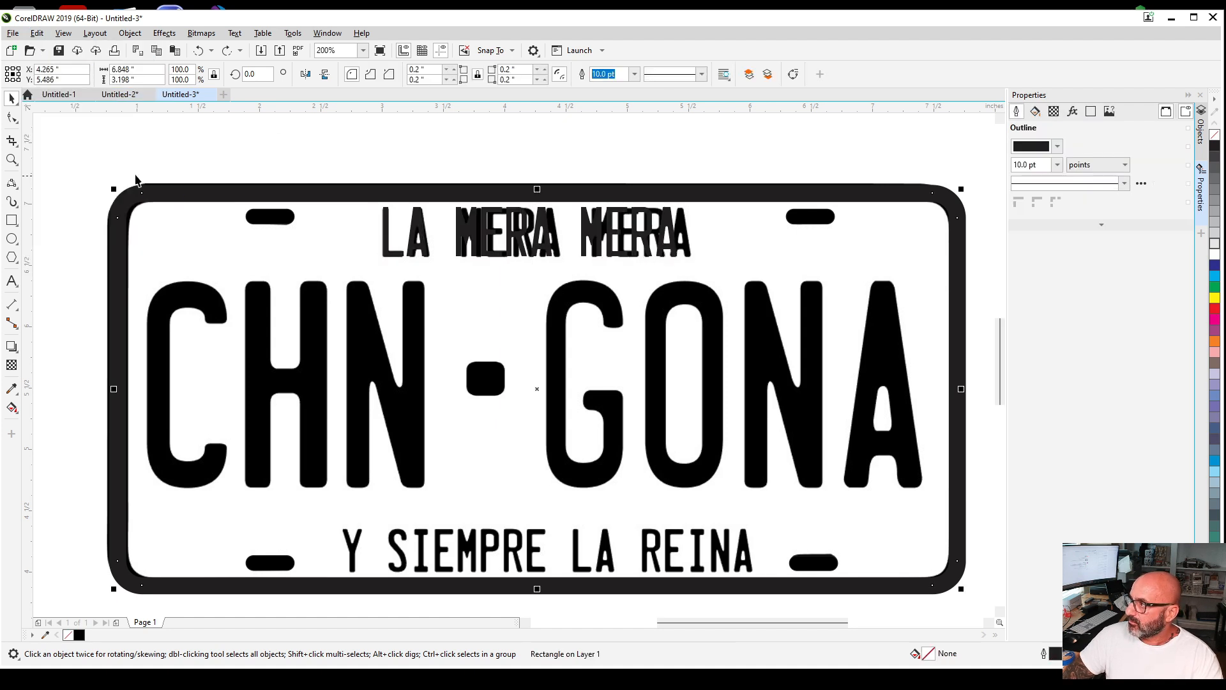
pyautogui.rightClick(111, 199)
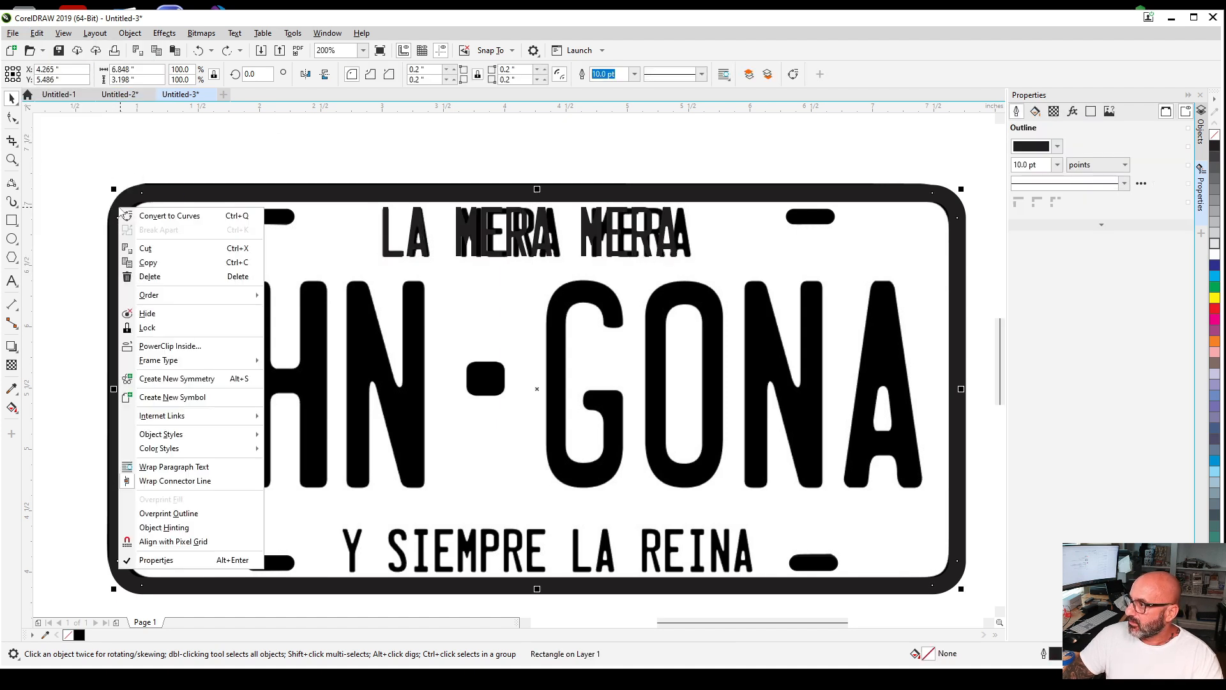
pyautogui.click(189, 317)
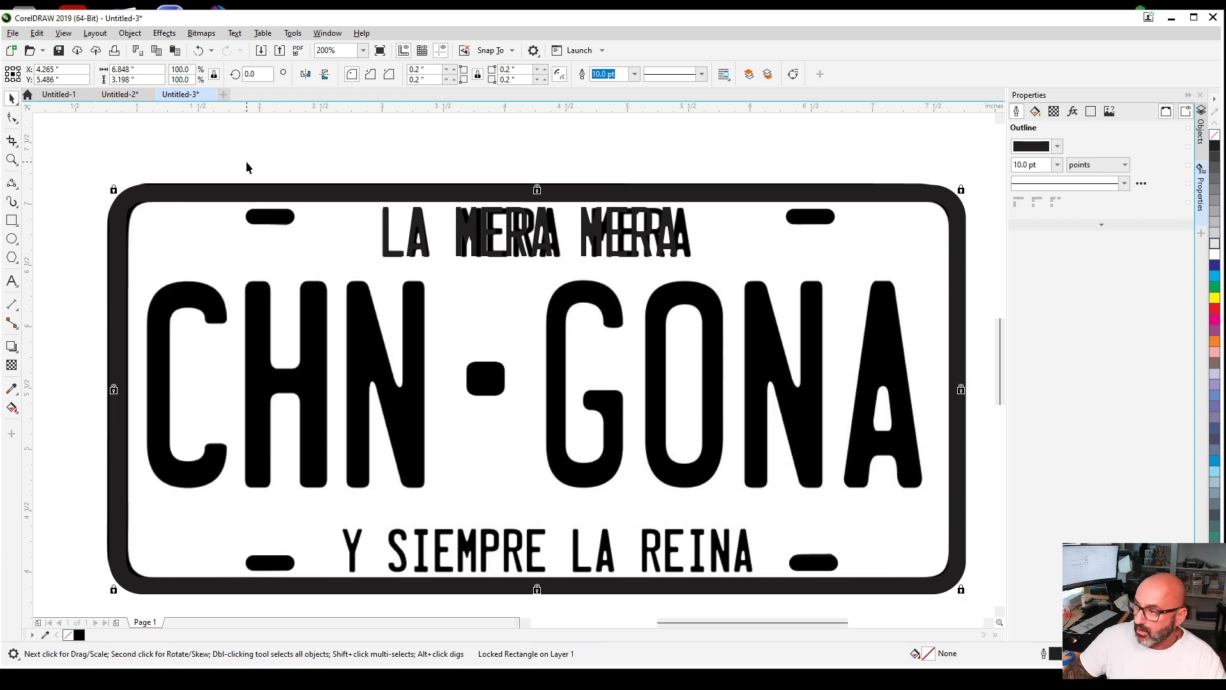
pyautogui.press('Escape')
# Increase the range kerning within the "LA MERA MERA" text, including its last word, to match the bitmap's letter spacing
pyautogui.click(491, 241)
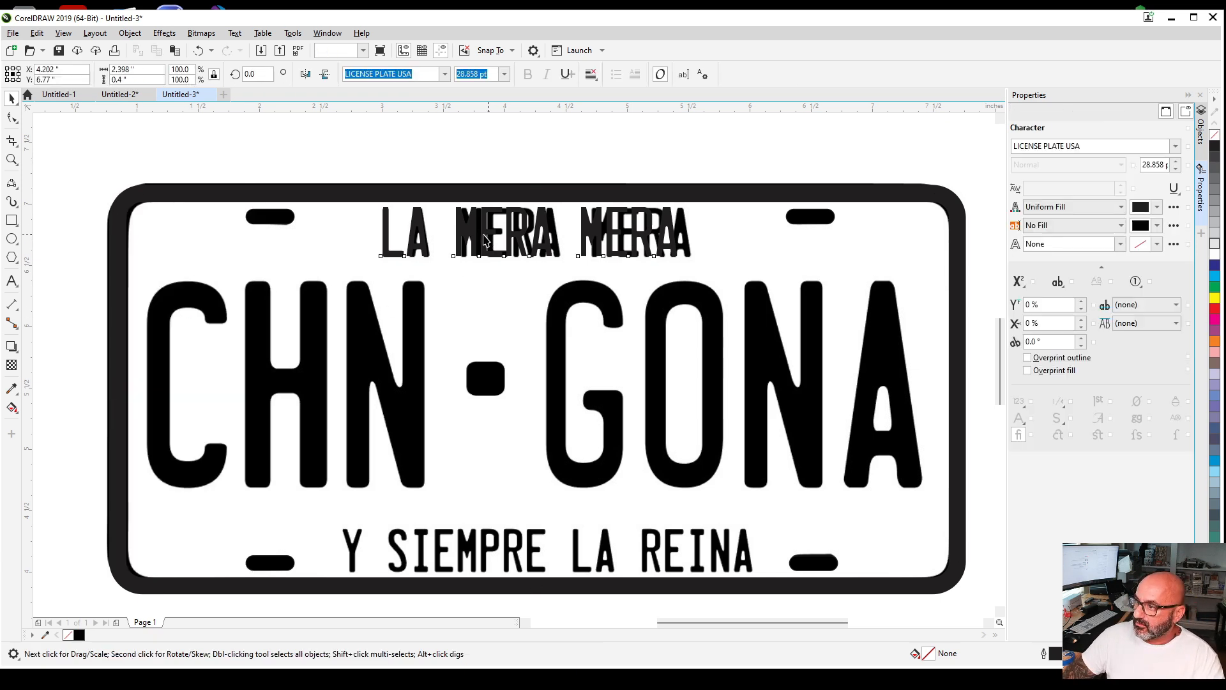
pyautogui.doubleClick(491, 241)
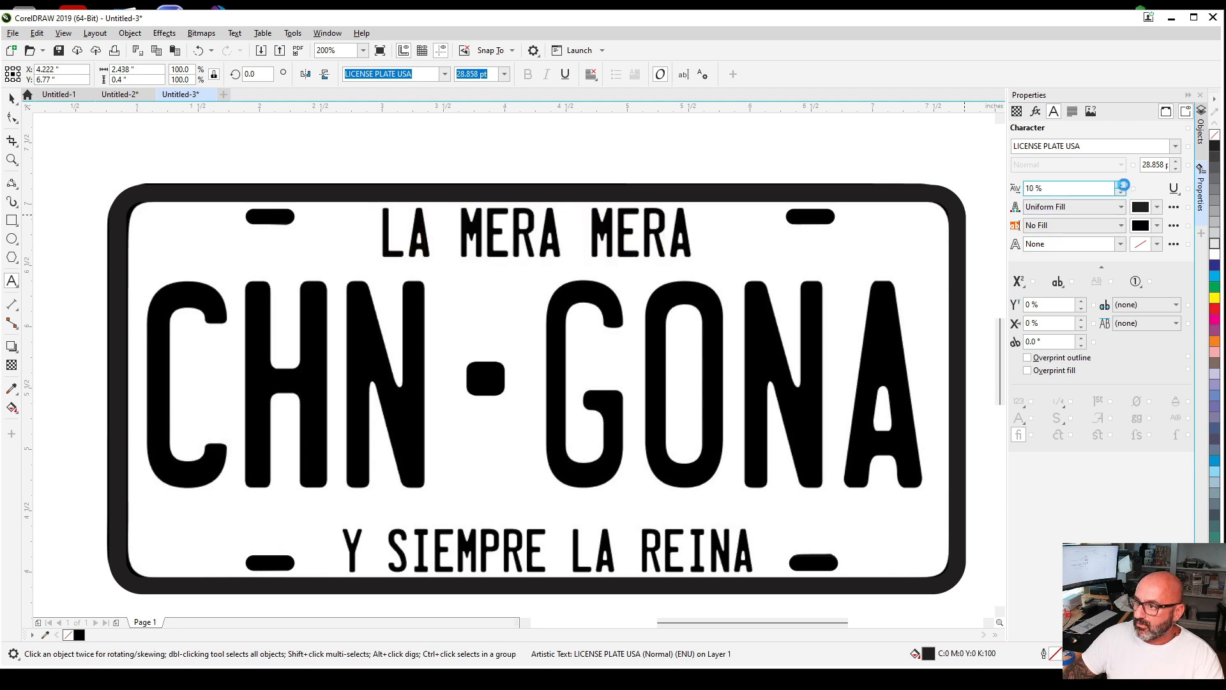
pyautogui.doubleClick(651, 239)
pyautogui.click(651, 239)
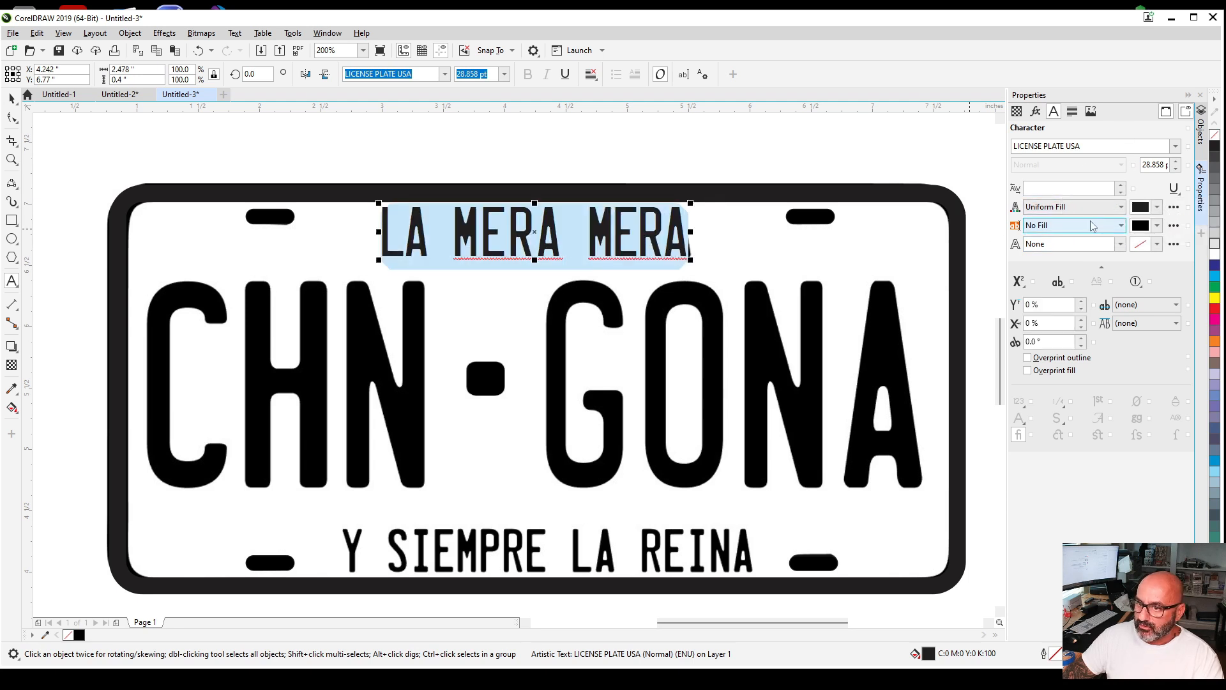
pyautogui.doubleClick(651, 241)
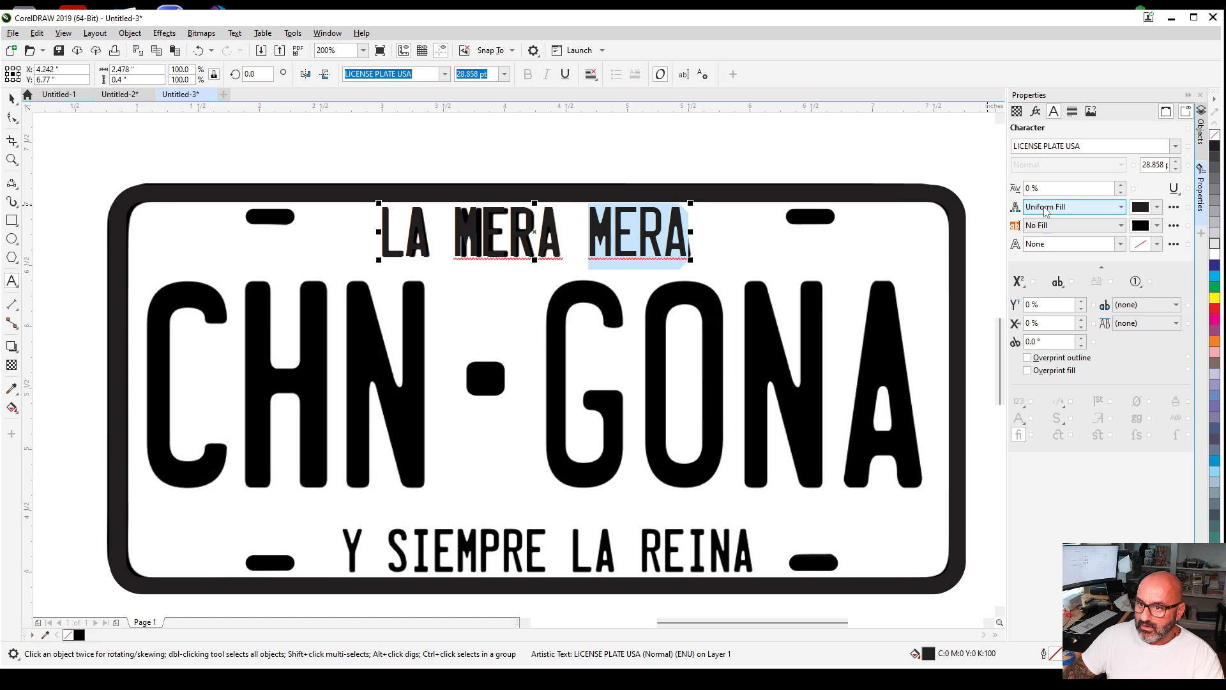
pyautogui.click(1119, 185)
pyautogui.click(700, 167)
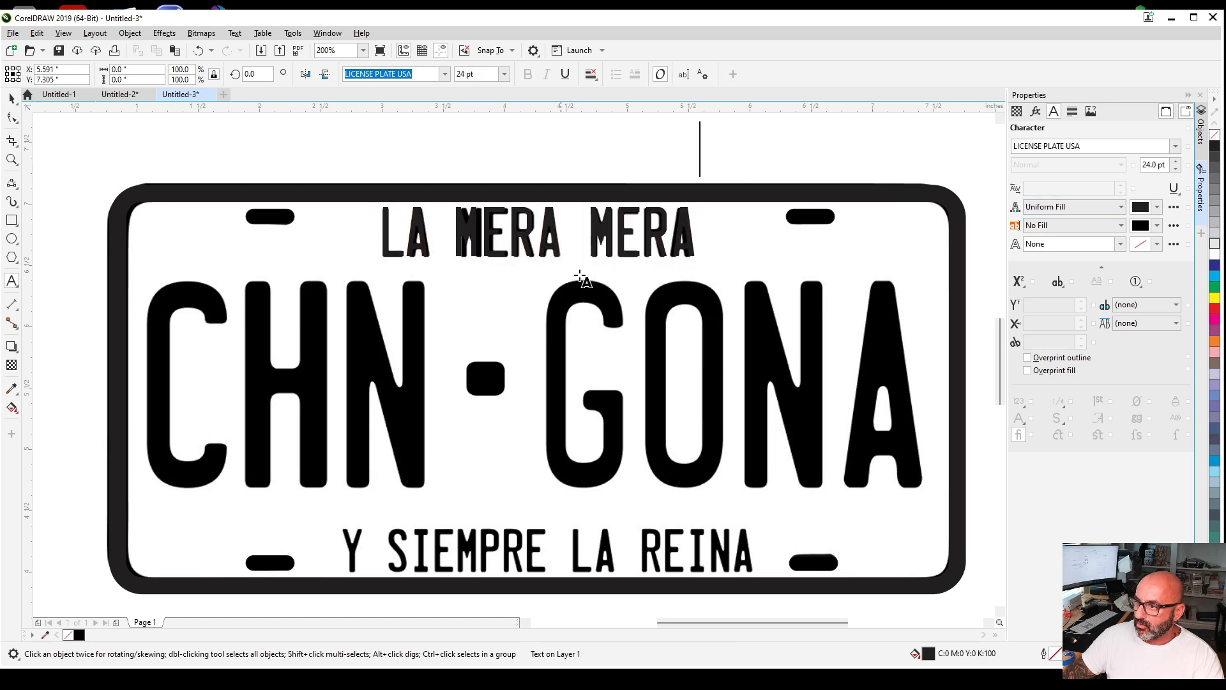
pyautogui.click(425, 153)
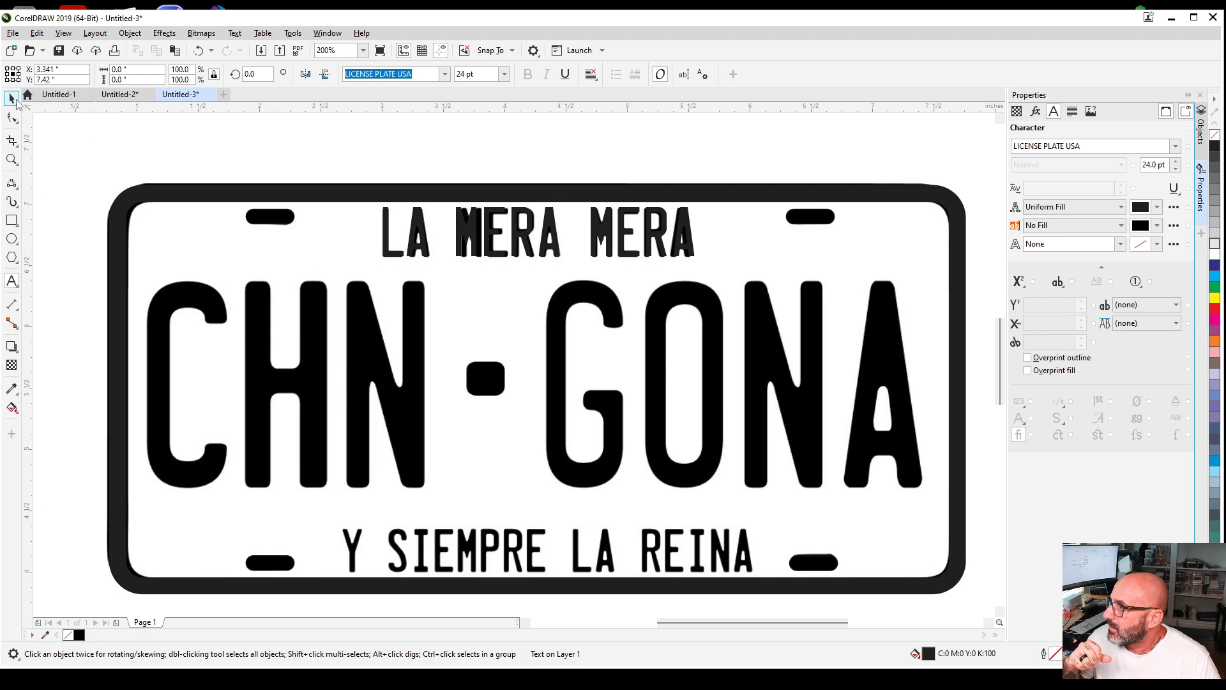
# Nudge the "LA MERA MERA" text slightly sideways to fit the bitmap lettering underneath
pyautogui.click(16, 100)
pyautogui.click(459, 234)
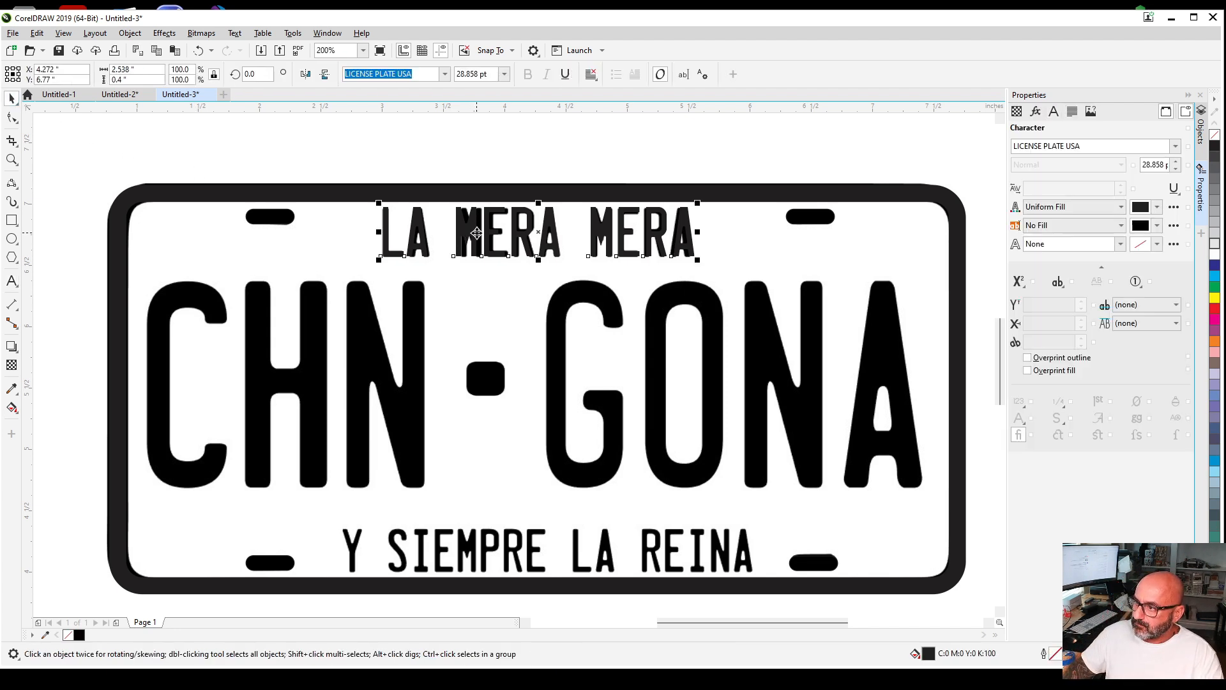
pyautogui.press('Right')
pyautogui.press('Right')
pyautogui.press('Right')
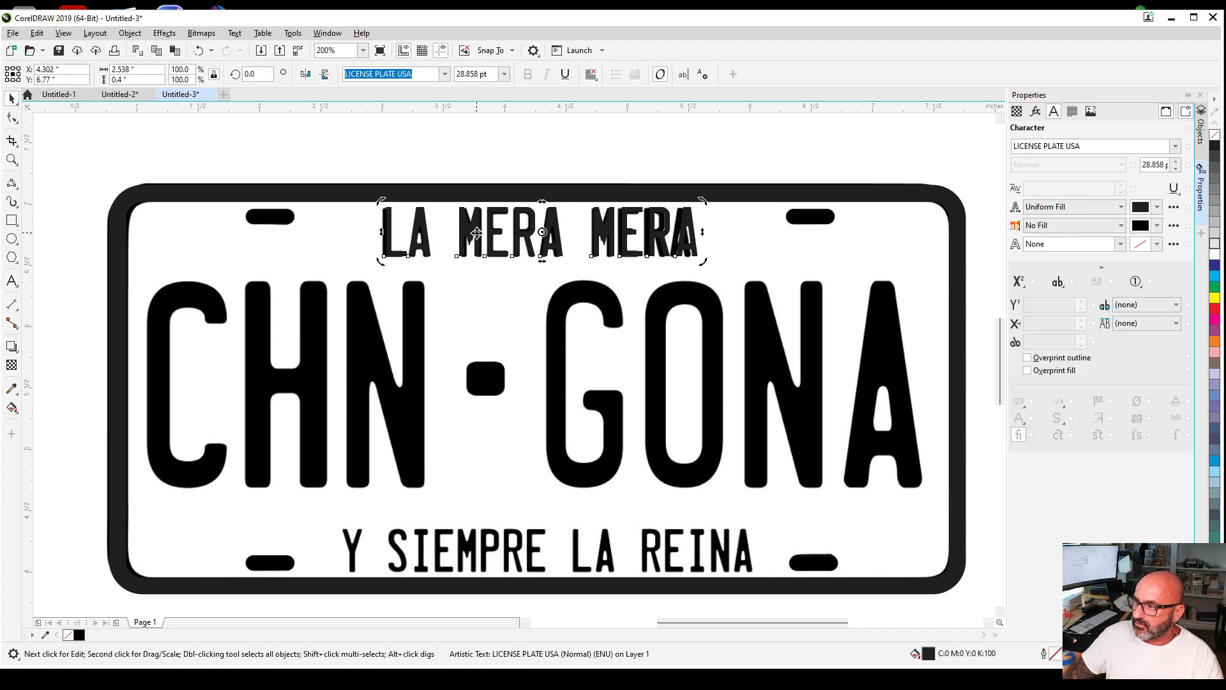
pyautogui.press('Left')
pyautogui.press('Left')
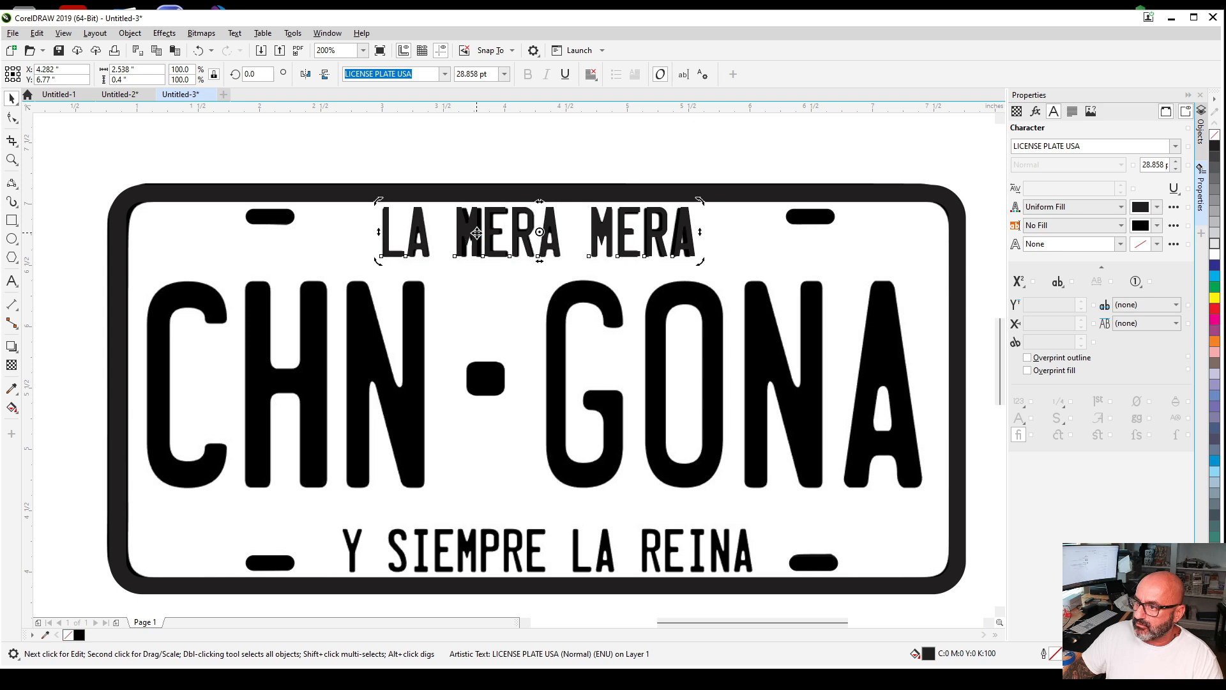
# Add the artistic text "Y SIEMPRE LA REINA" just below the plate's lower border
pyautogui.scroll(-3, 470, 177)
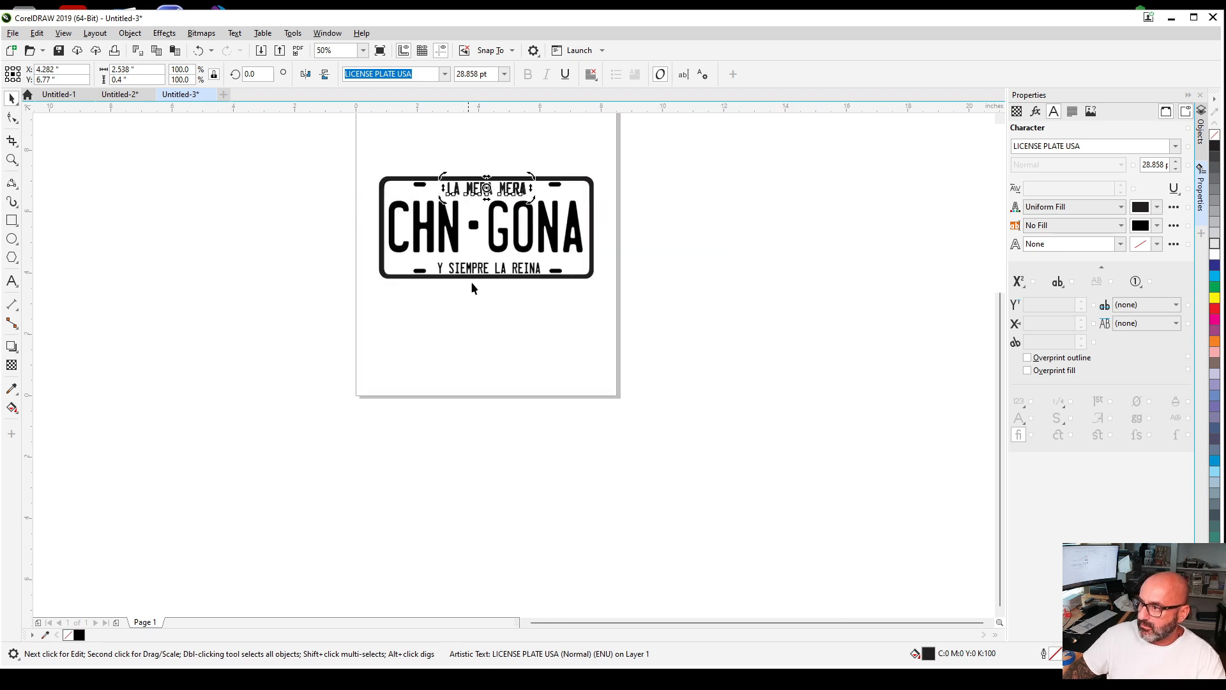
pyautogui.scroll(2, 474, 282)
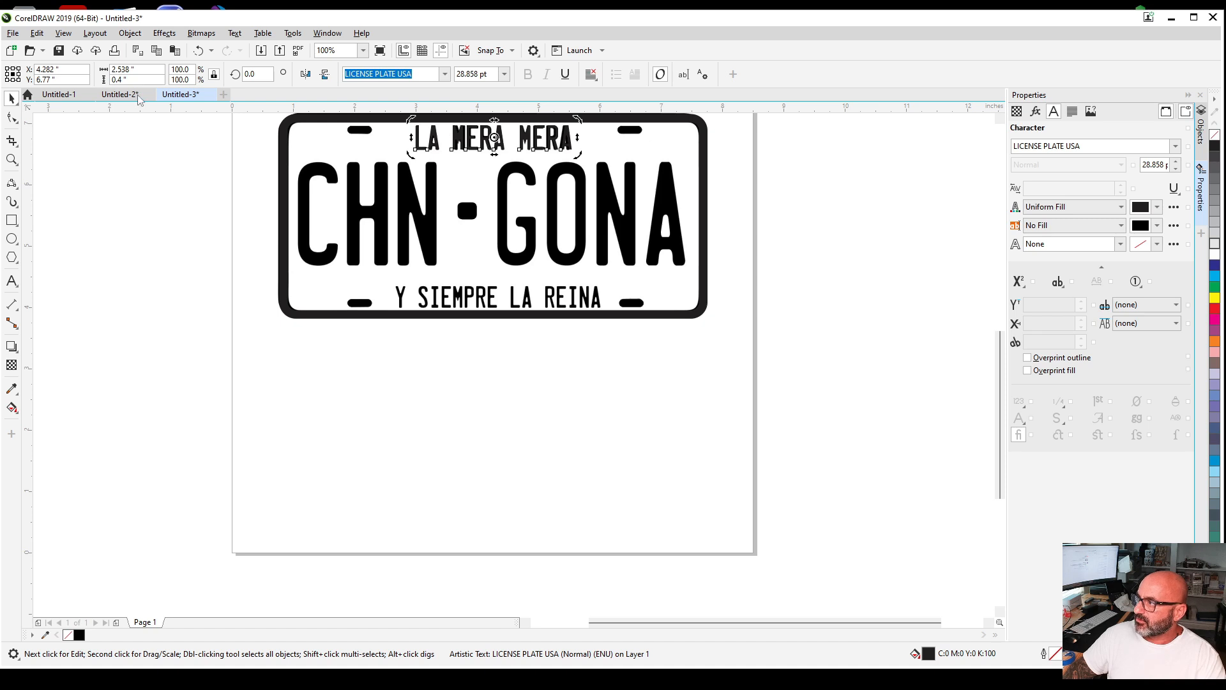
pyautogui.click(12, 281)
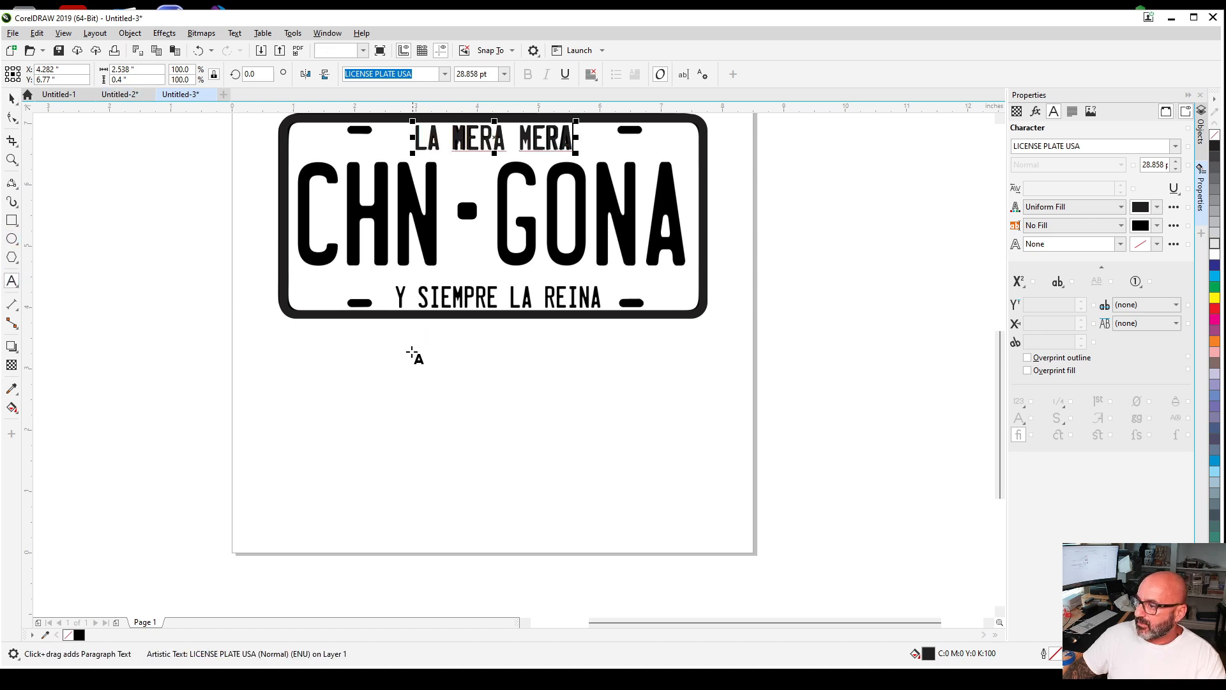
pyautogui.click(409, 338)
pyautogui.write('Y')
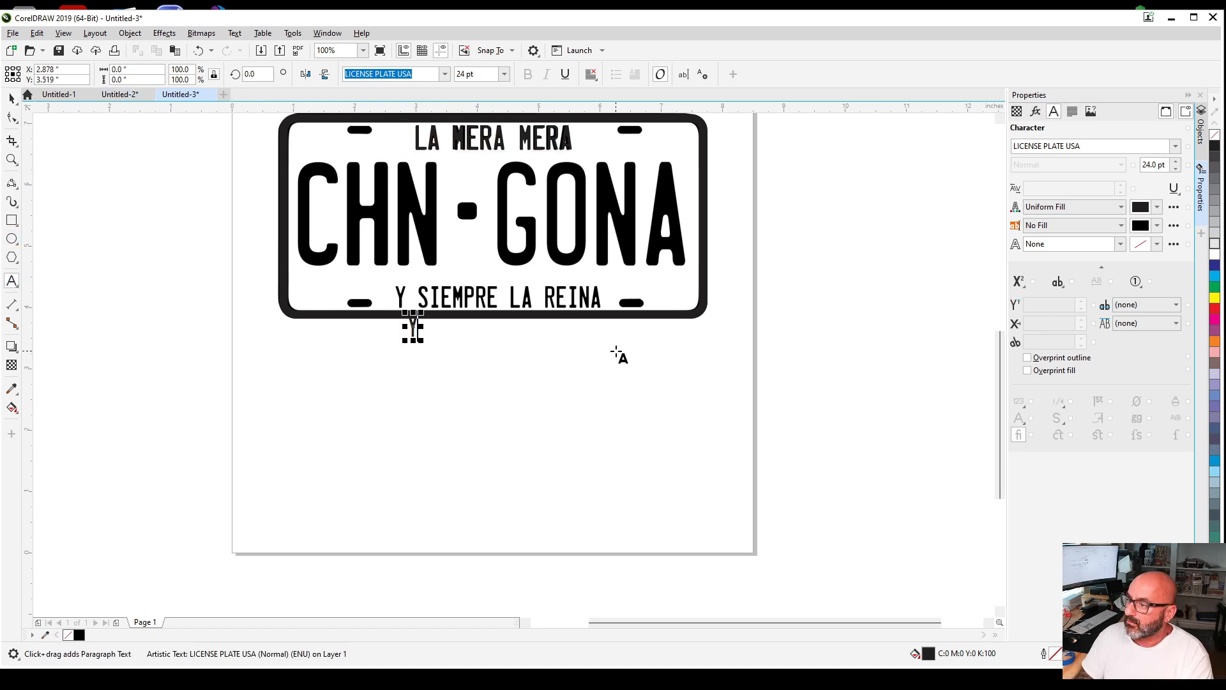
pyautogui.write(' SIEMPRE')
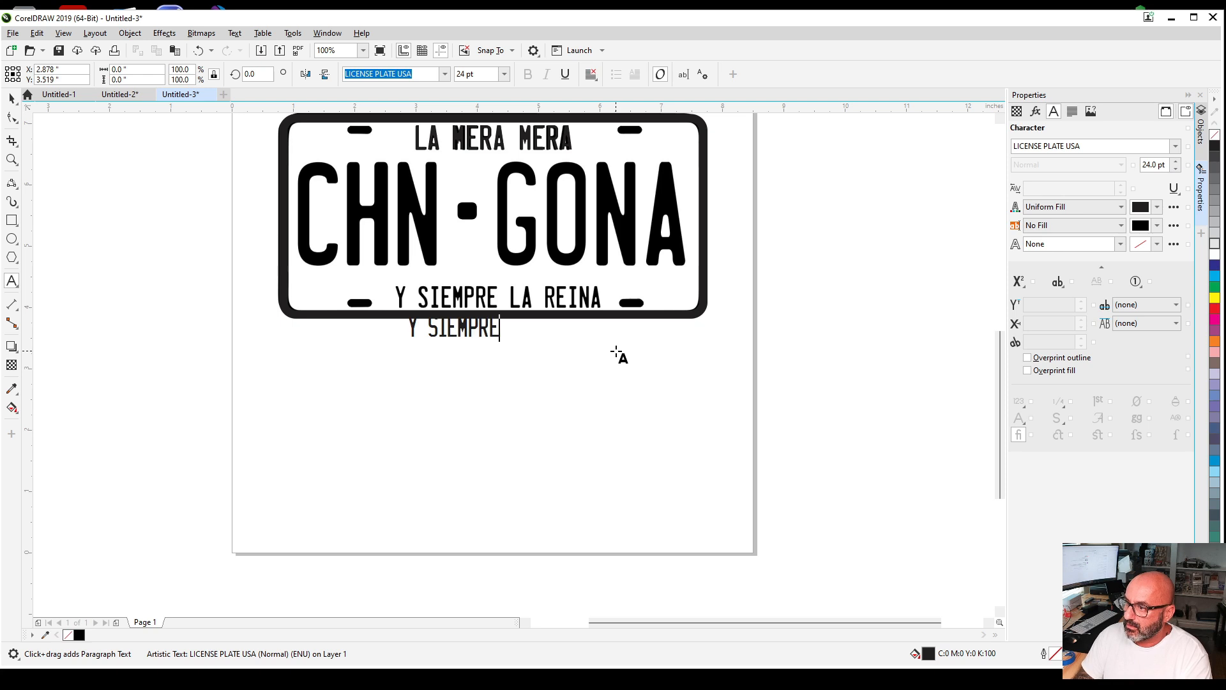
pyautogui.write(' LA REINA')
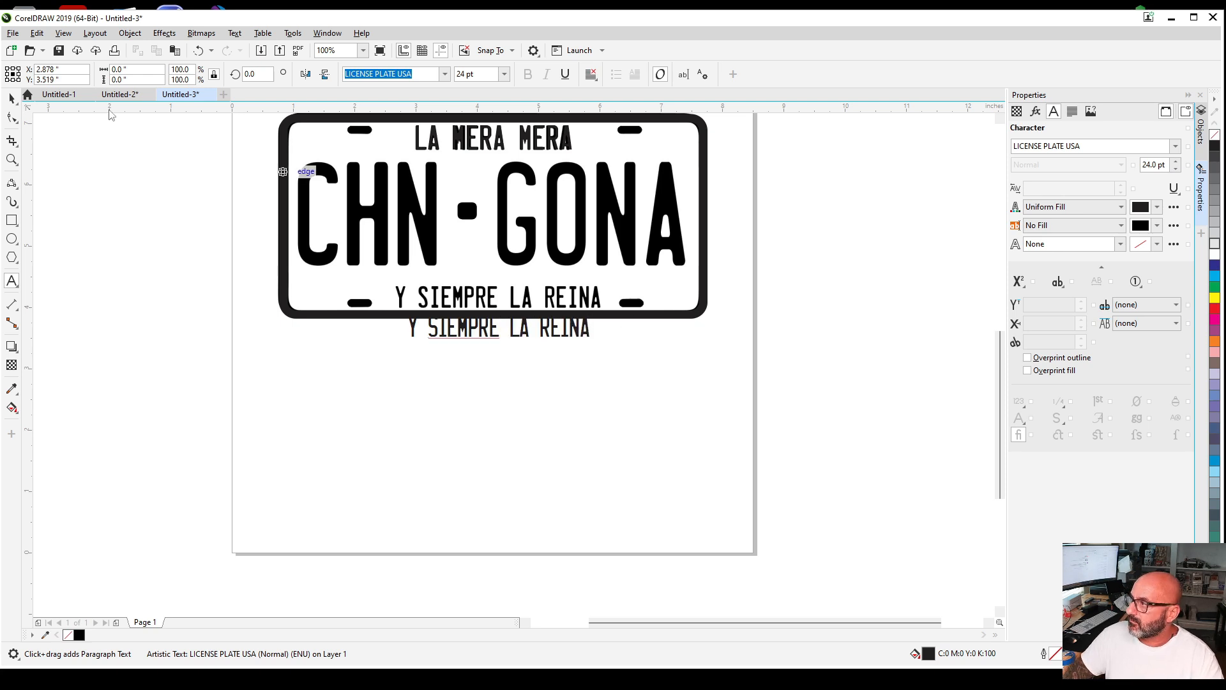
pyautogui.press('Escape')
pyautogui.press('space')
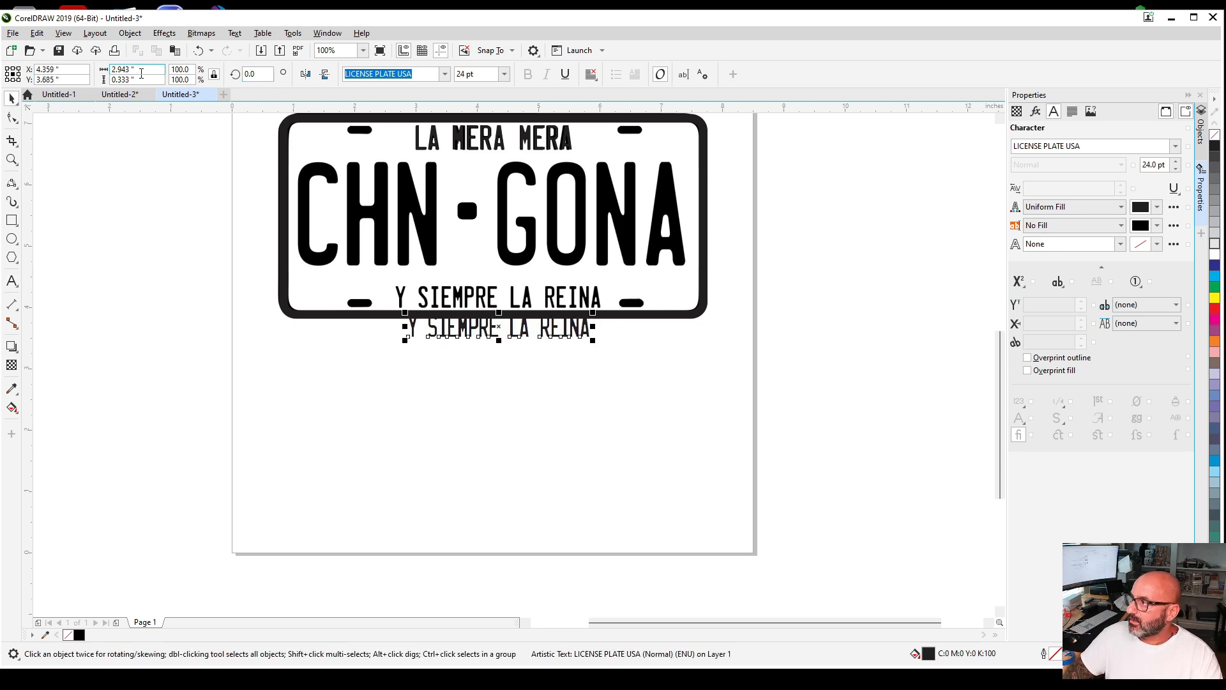
# Set the "Y SIEMPRE LA REINA" text's height to 0.4 inches and move it up onto the matching line in the bitmap
pyautogui.click(141, 73)
pyautogui.write('.4')
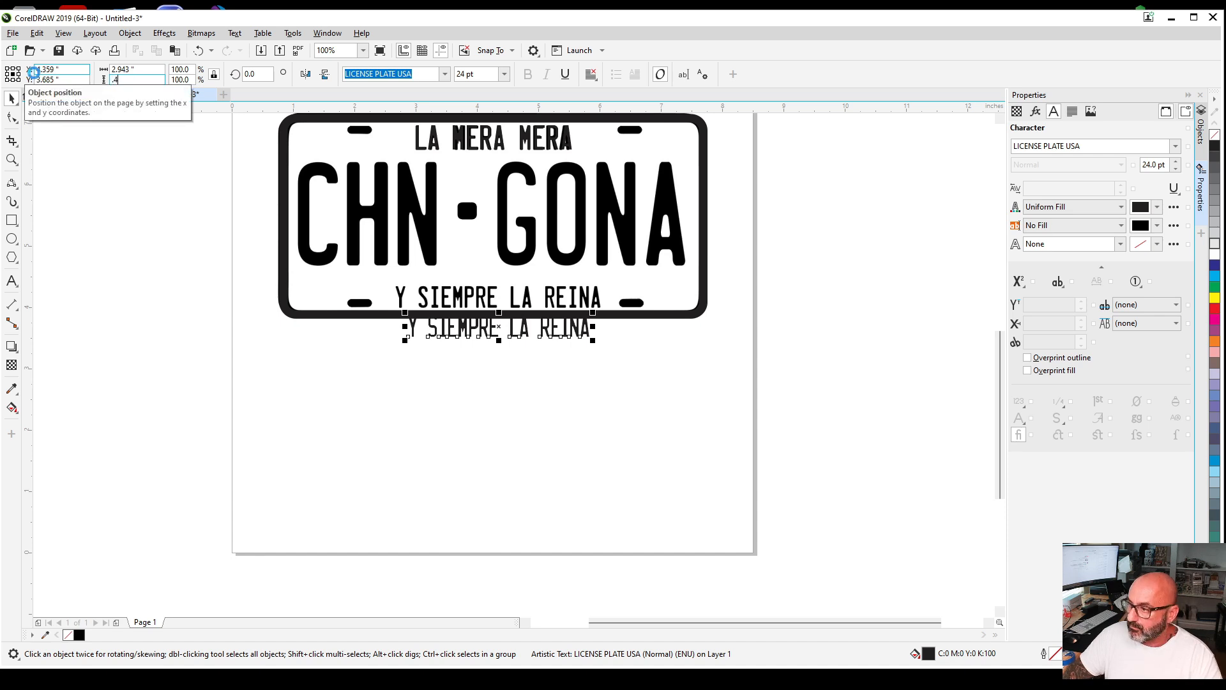
pyautogui.press('Return')
pyautogui.scroll(2, 427, 331)
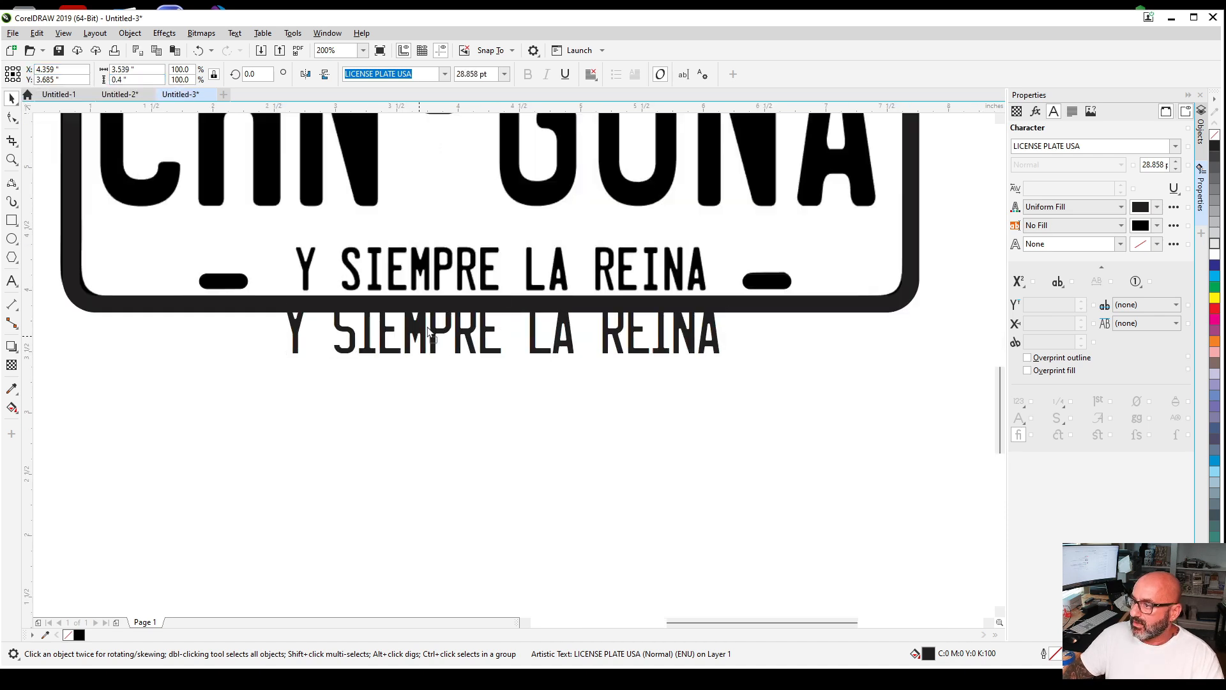
pyautogui.moveTo(428, 330); pyautogui.dragTo(418, 286)
# Hide the traced bitmap so only the redrawn border, slots, dash and text are displayed
pyautogui.scroll(-2, 480, 383)
pyautogui.scroll(2, 455, 308)
pyautogui.scroll(-1, 413, 299)
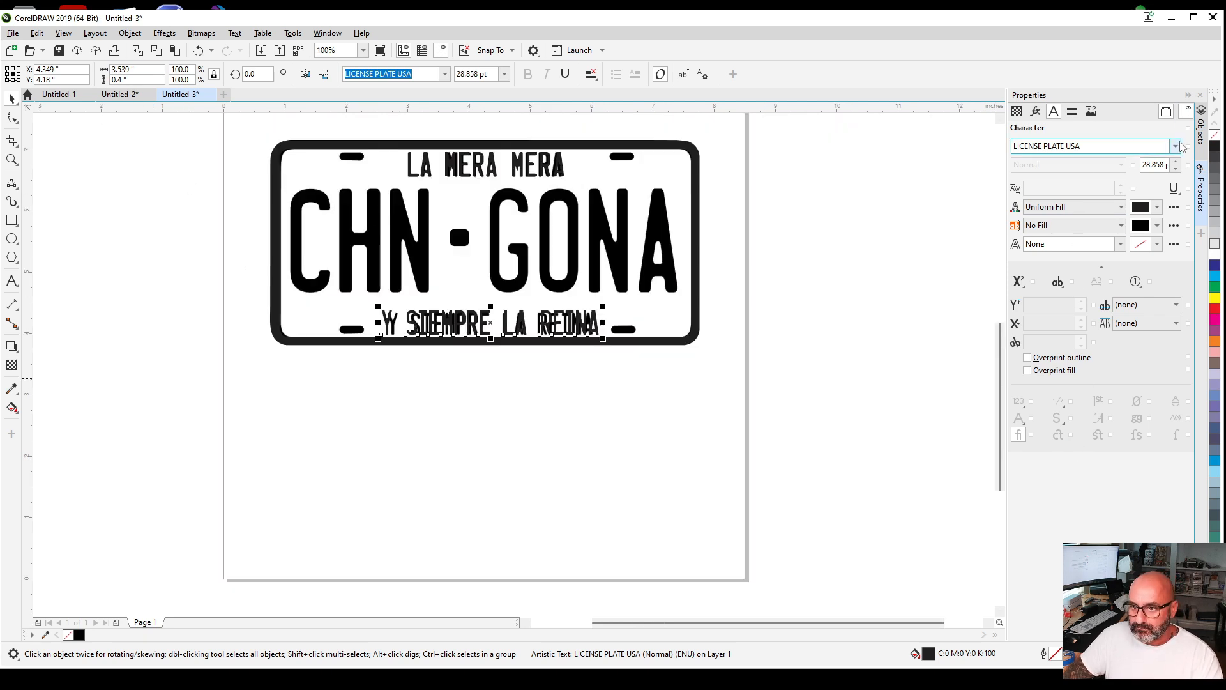
pyautogui.click(1200, 133)
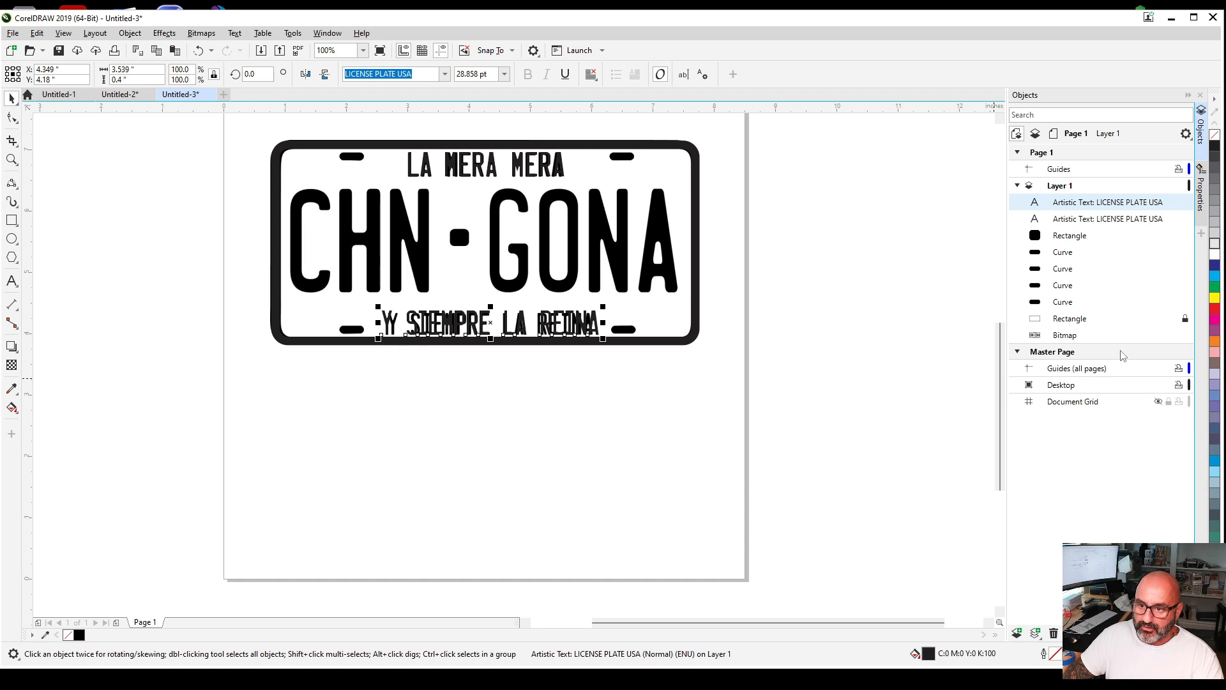
pyautogui.click(1174, 334)
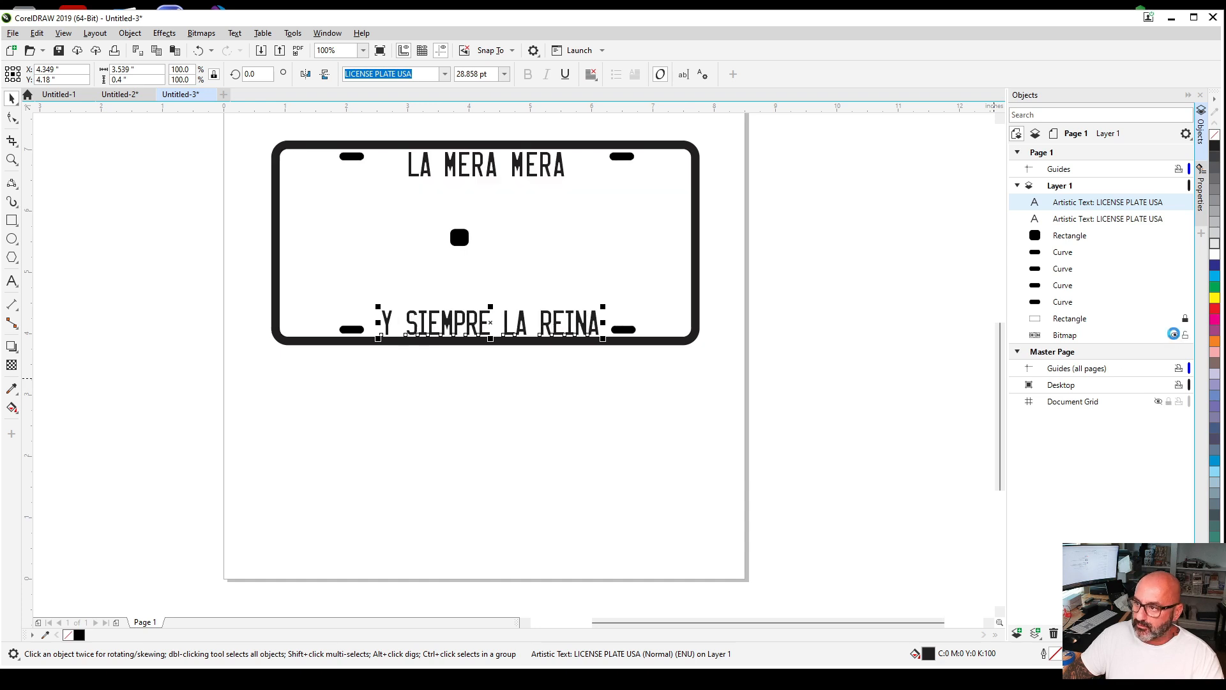
# Show the traced bitmap again and add the artistic text "CHN" below the plate's lower border
pyautogui.click(771, 291)
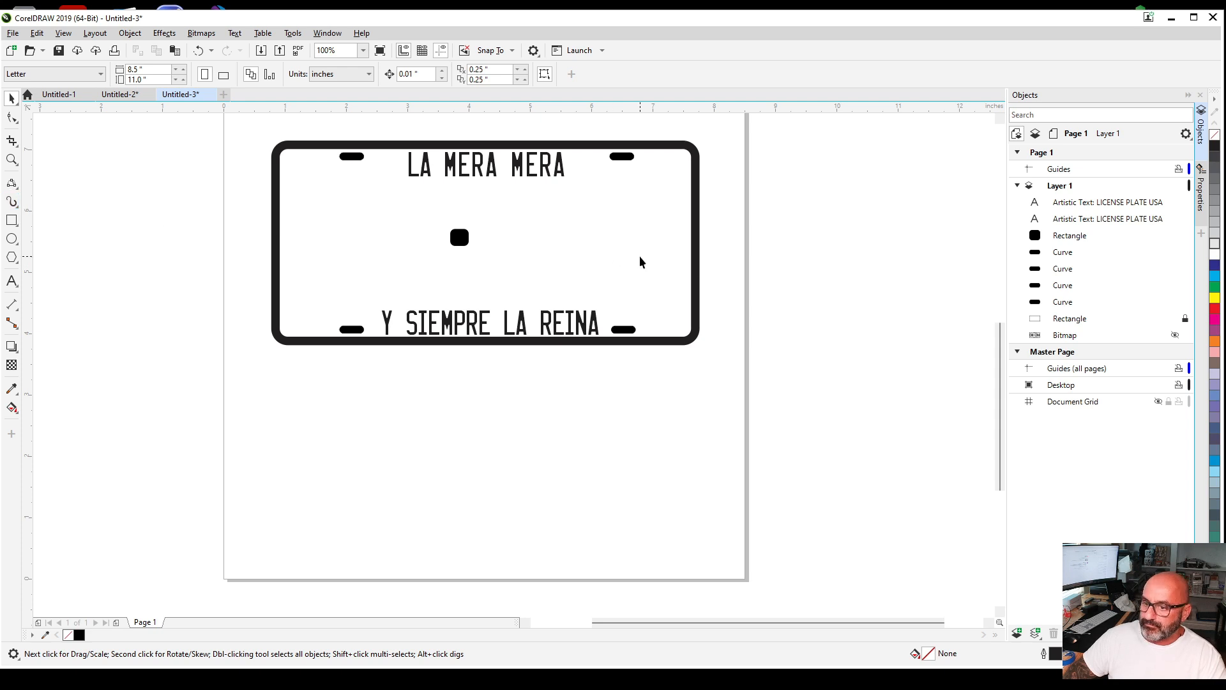
pyautogui.click(1174, 334)
pyautogui.click(11, 281)
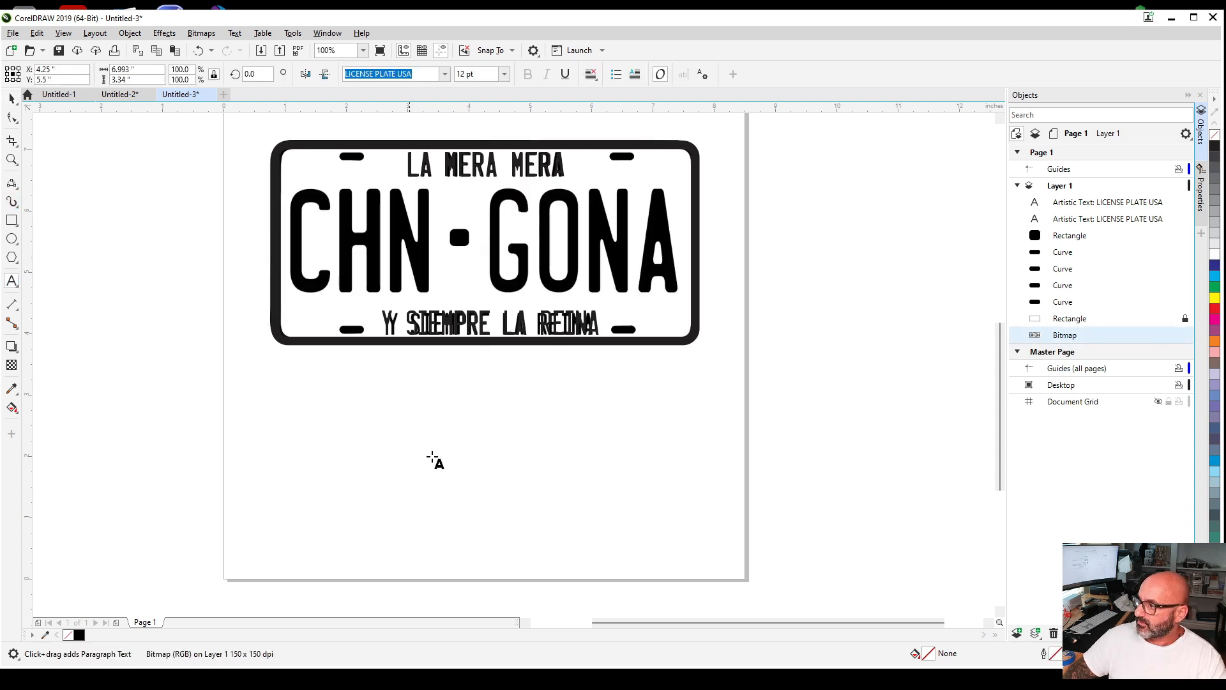
pyautogui.click(329, 408)
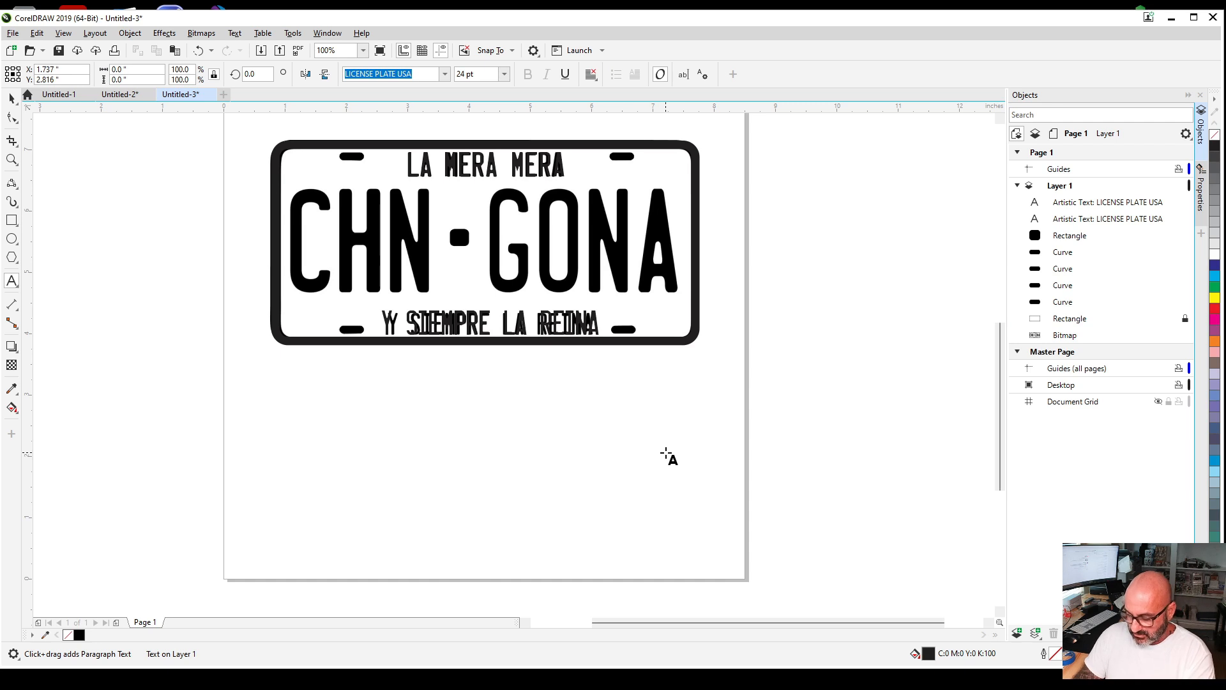
pyautogui.write('CHN')
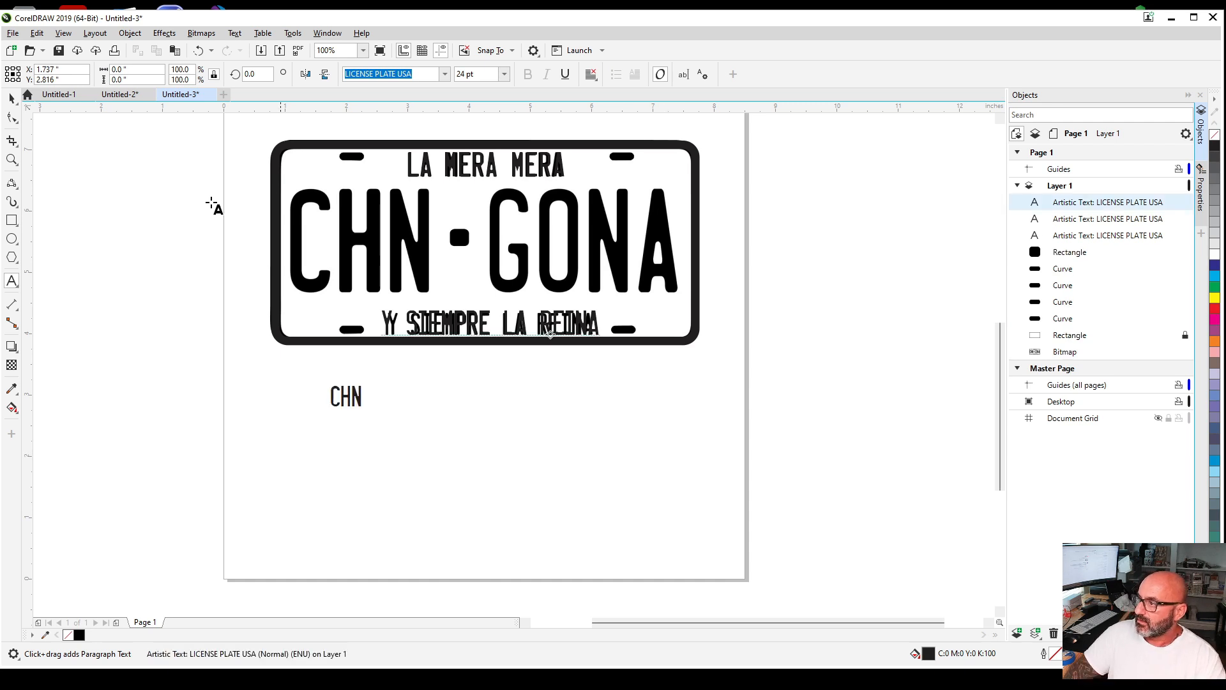
pyautogui.hotkey('ctrl', 'space')
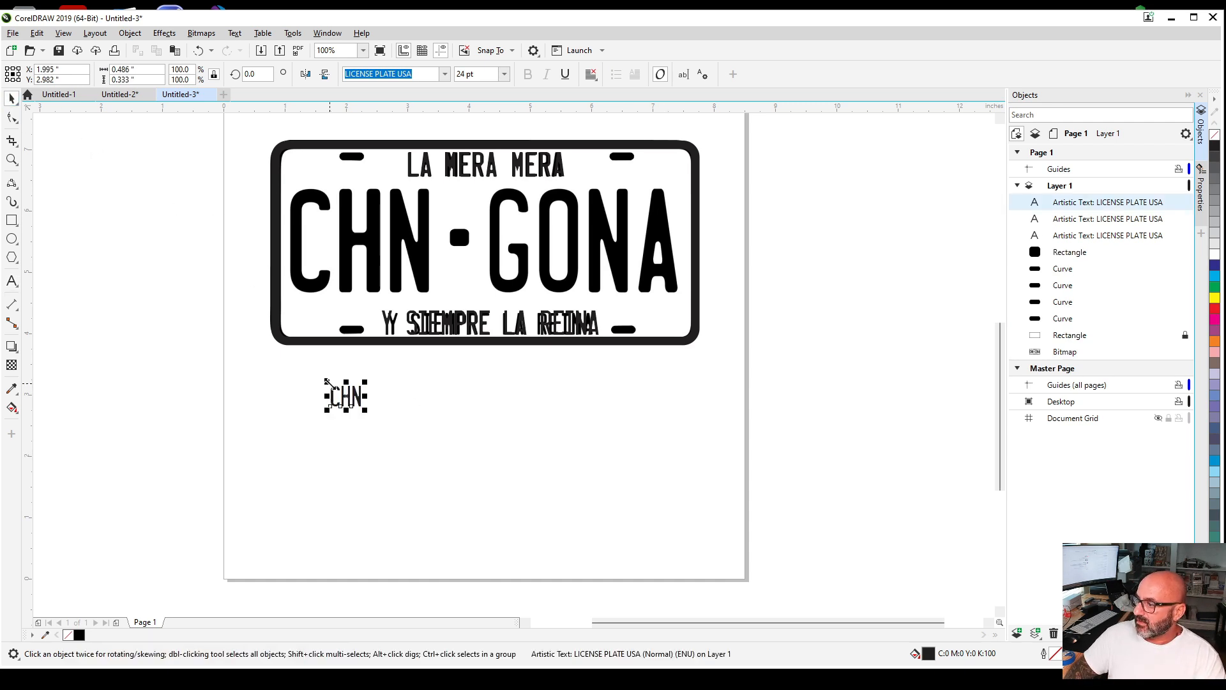
# Enlarge the "CHN" text to about 1.68 inches high and place it over the bitmap's large CHN lettering
pyautogui.moveTo(327, 381); pyautogui.dragTo(185, 284)
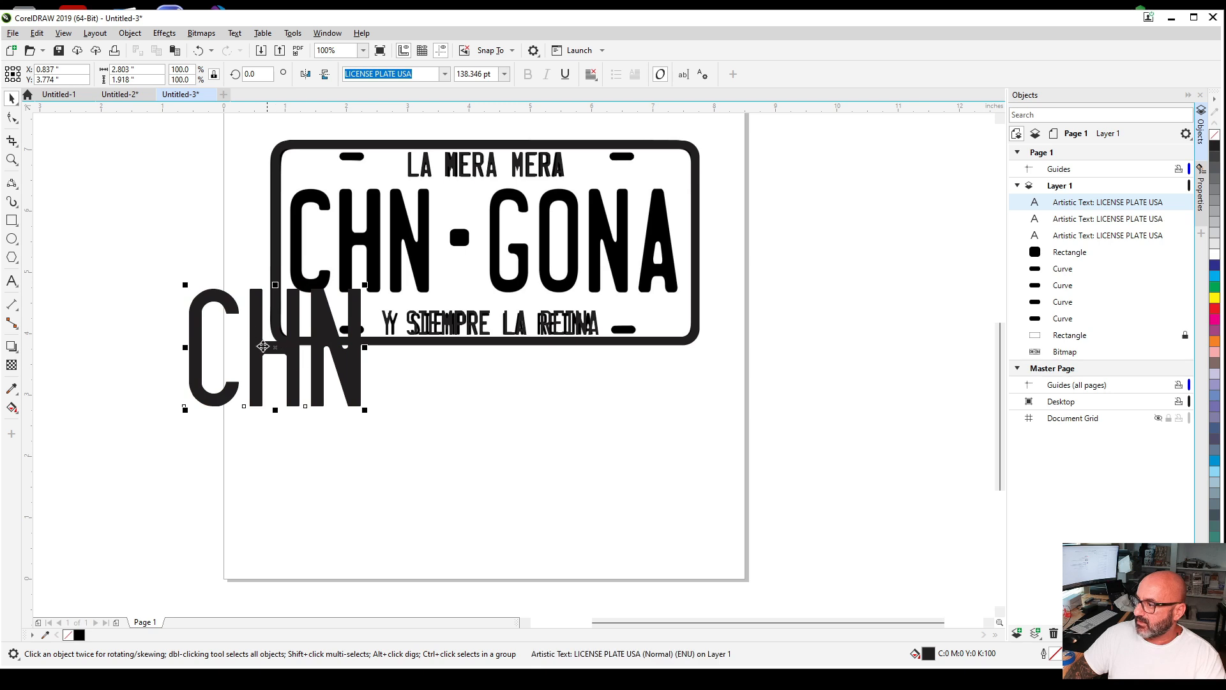
pyautogui.moveTo(263, 346); pyautogui.dragTo(353, 236)
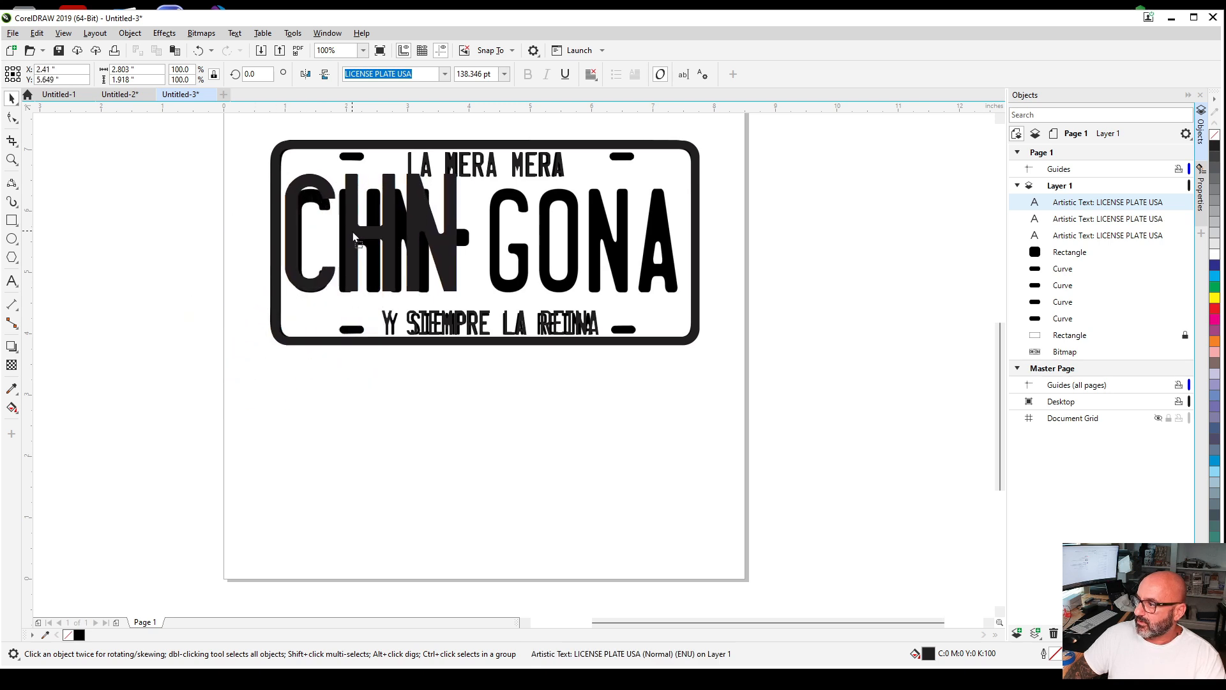
pyautogui.moveTo(281, 169); pyautogui.dragTo(290, 184)
pyautogui.press('Escape')
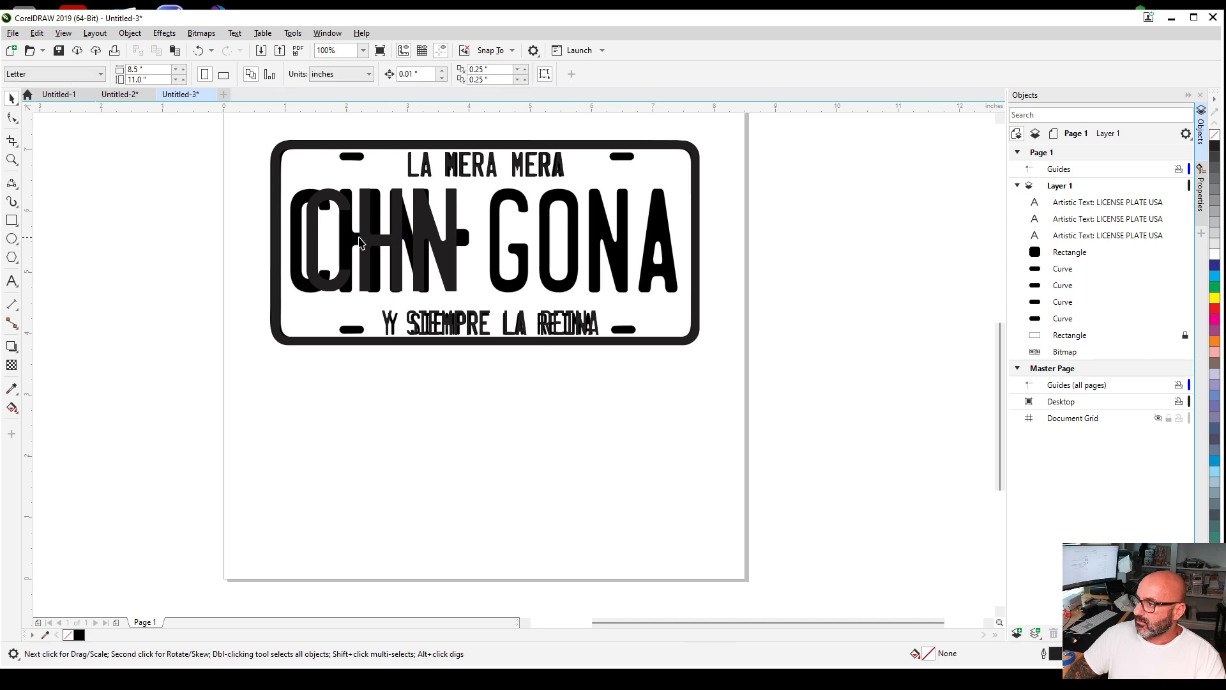
pyautogui.moveTo(359, 241); pyautogui.dragTo(343, 243)
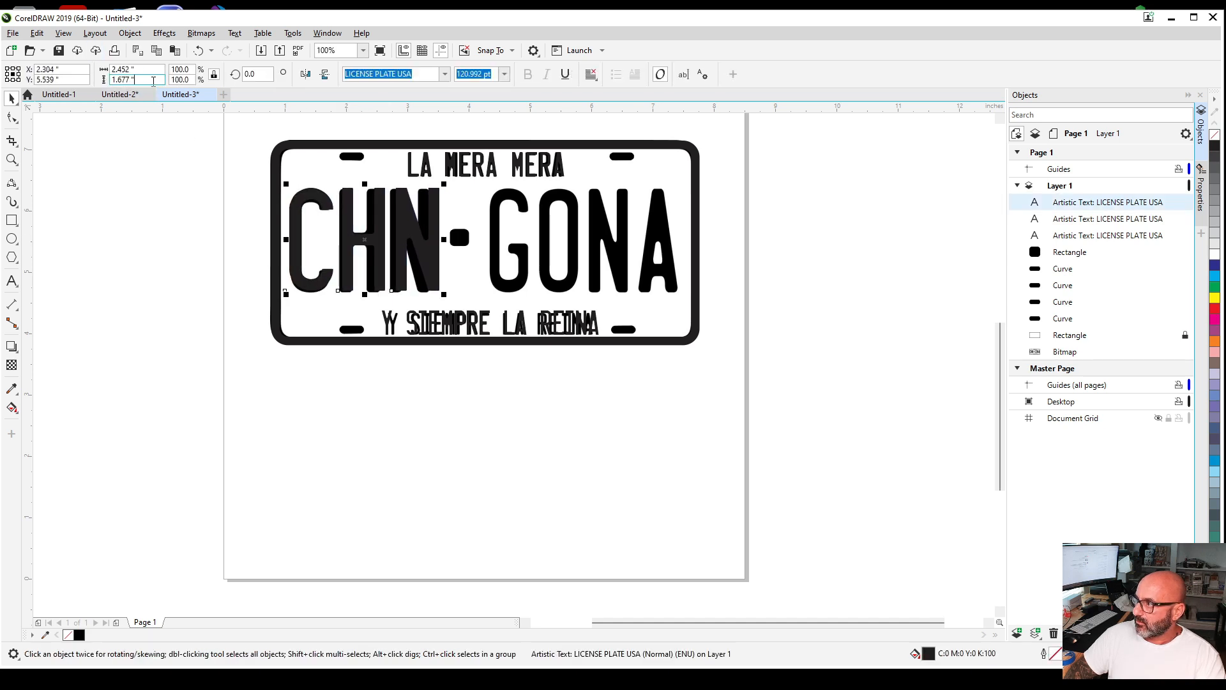
# Set the "CHN" text's height to 1.7 inches, keeping its proportions
pyautogui.moveTo(145, 81); pyautogui.dragTo(22, 84)
pyautogui.write('1.7')
pyautogui.press('Return')
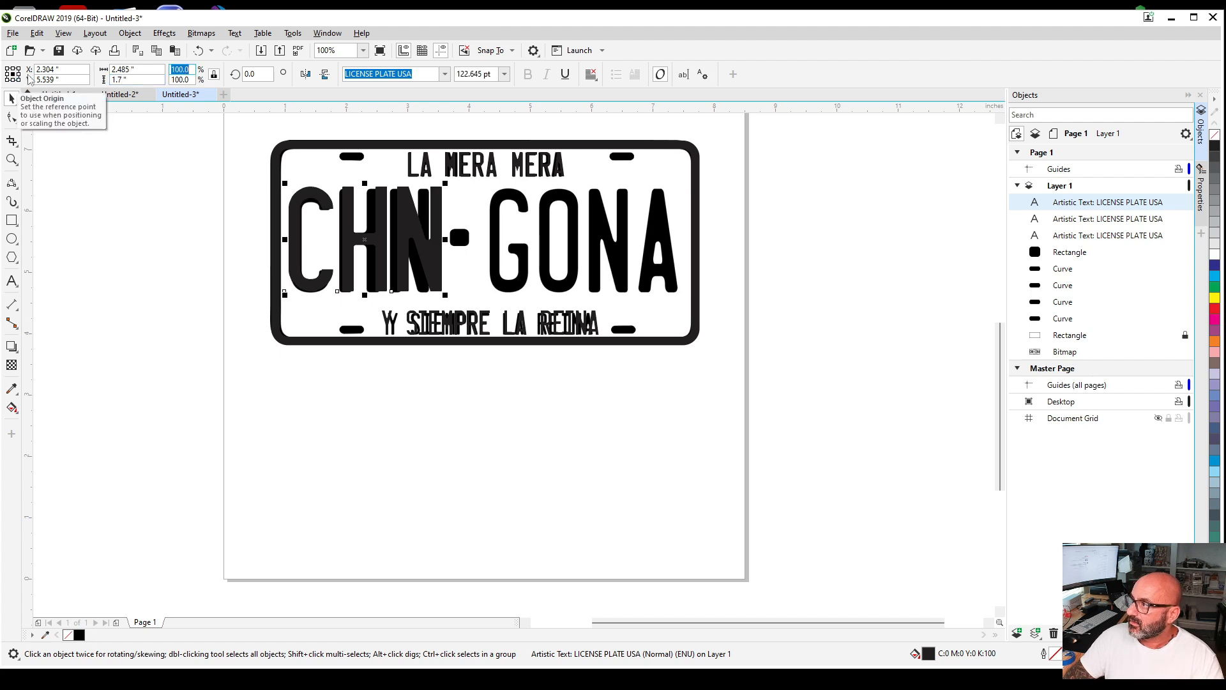
# Tighten the character spacing of the "CHN" text to bring its letters closer to the bitmap lettering
pyautogui.scroll(2, 401, 241)
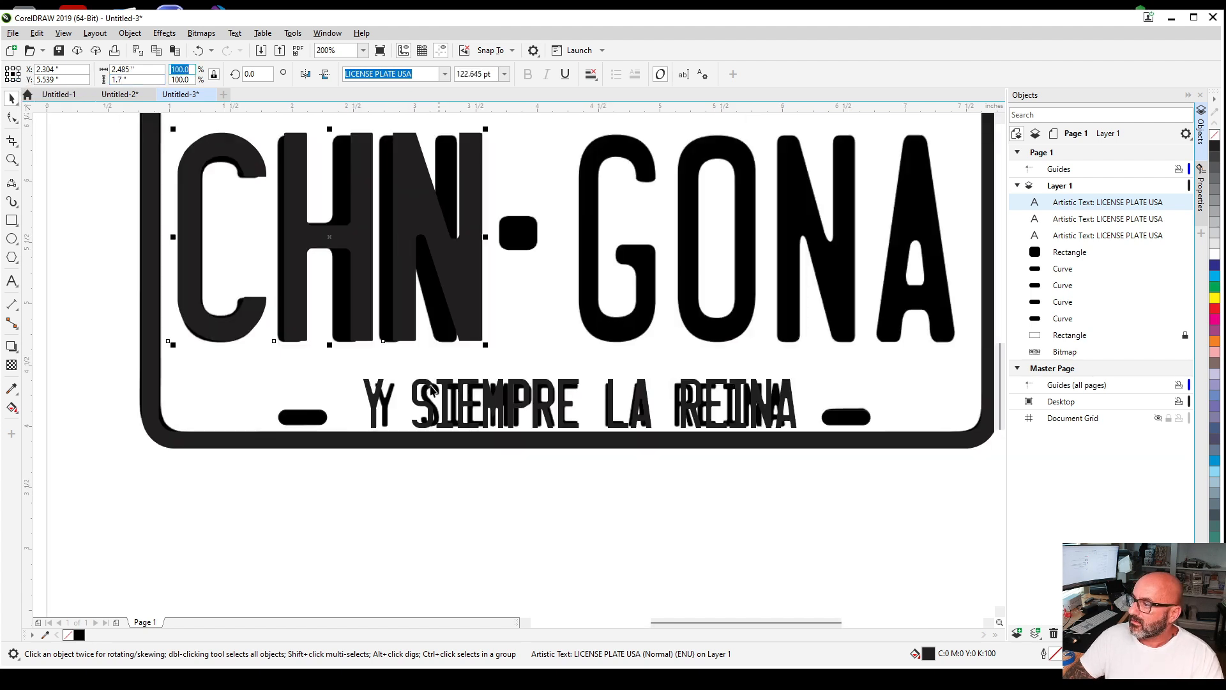
pyautogui.click(329, 501)
pyautogui.click(437, 266)
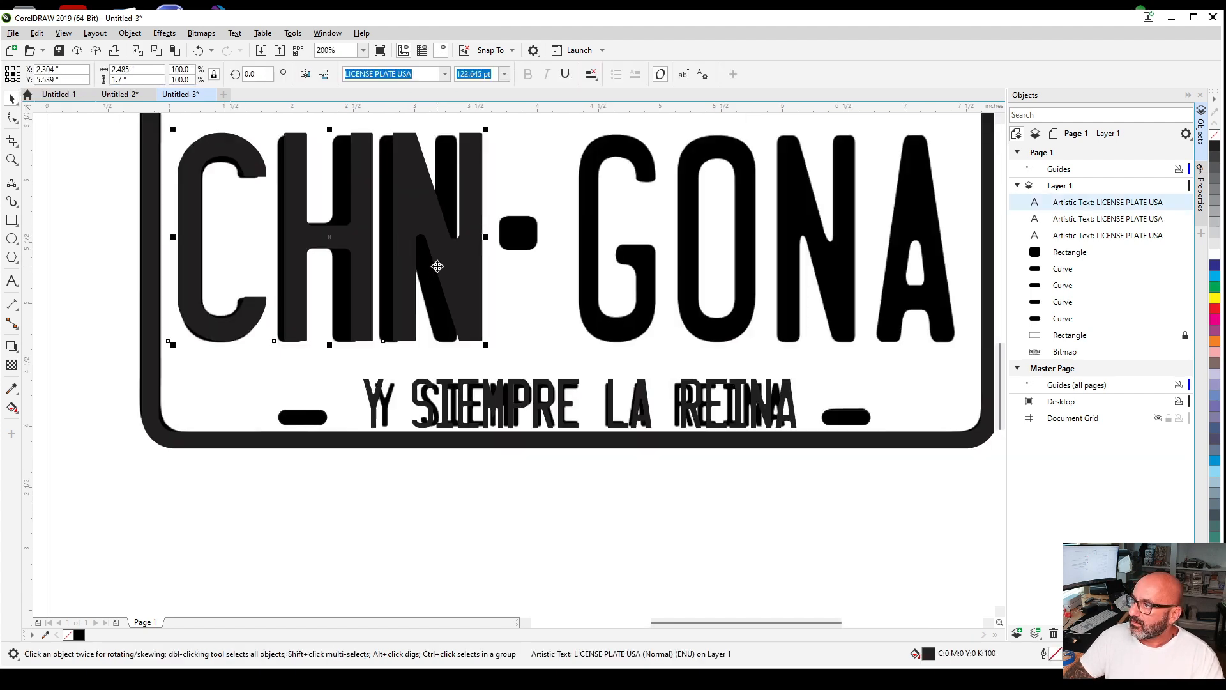
pyautogui.click(438, 266)
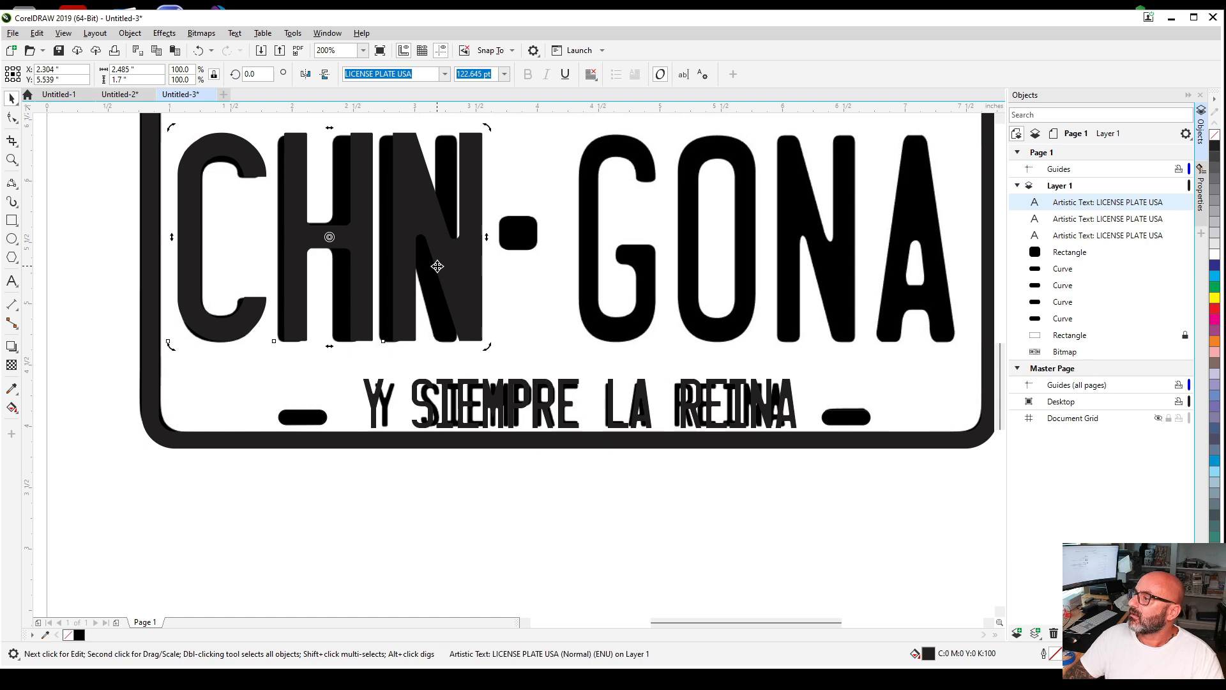
pyautogui.doubleClick(356, 212)
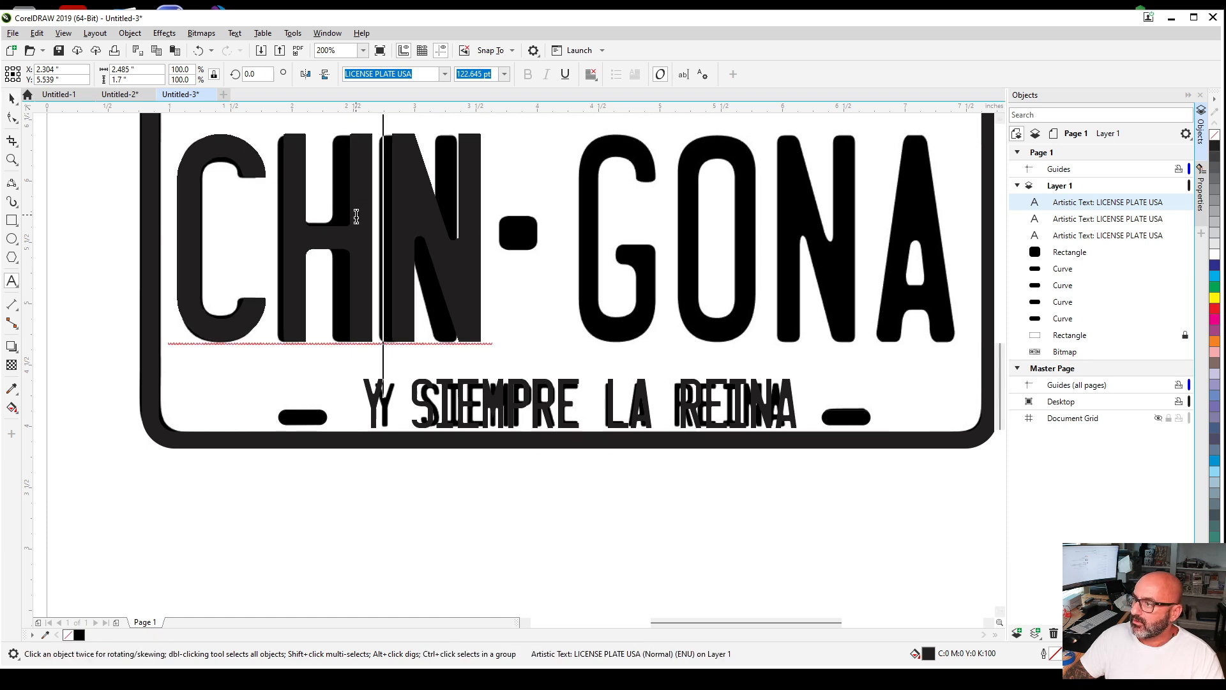
pyautogui.click(1200, 195)
pyautogui.click(1121, 193)
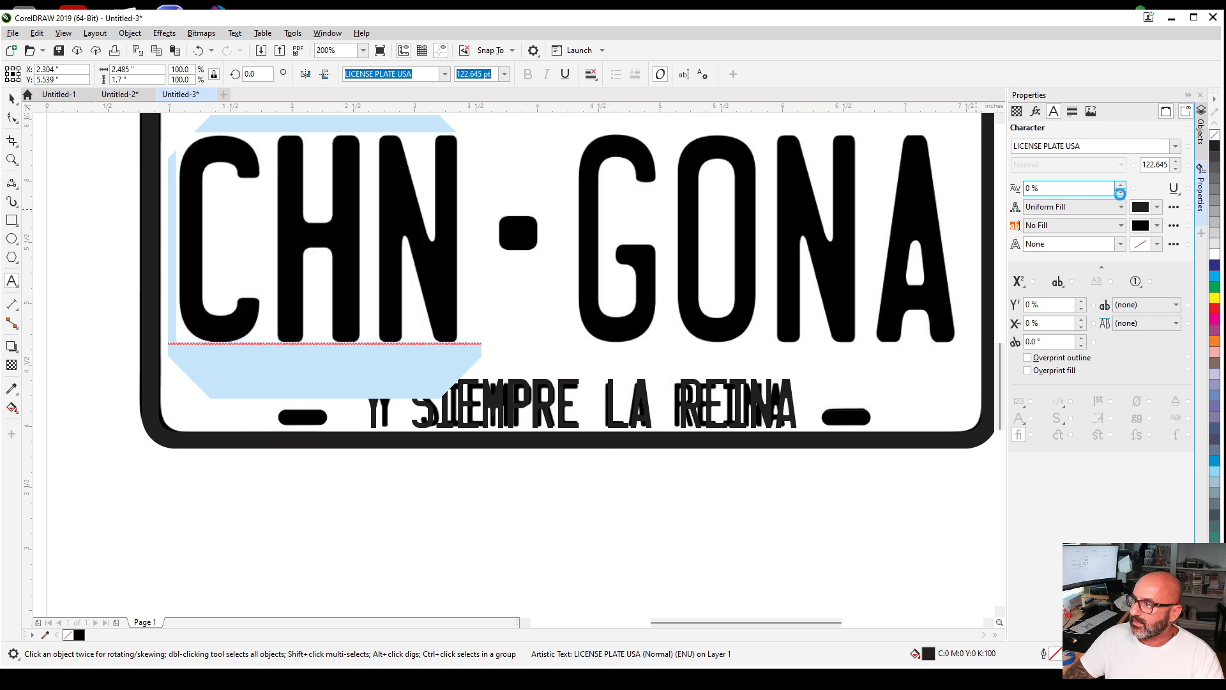
# Add the artistic text "GONA" in capitals just below the plate's lower border
pyautogui.click(561, 488)
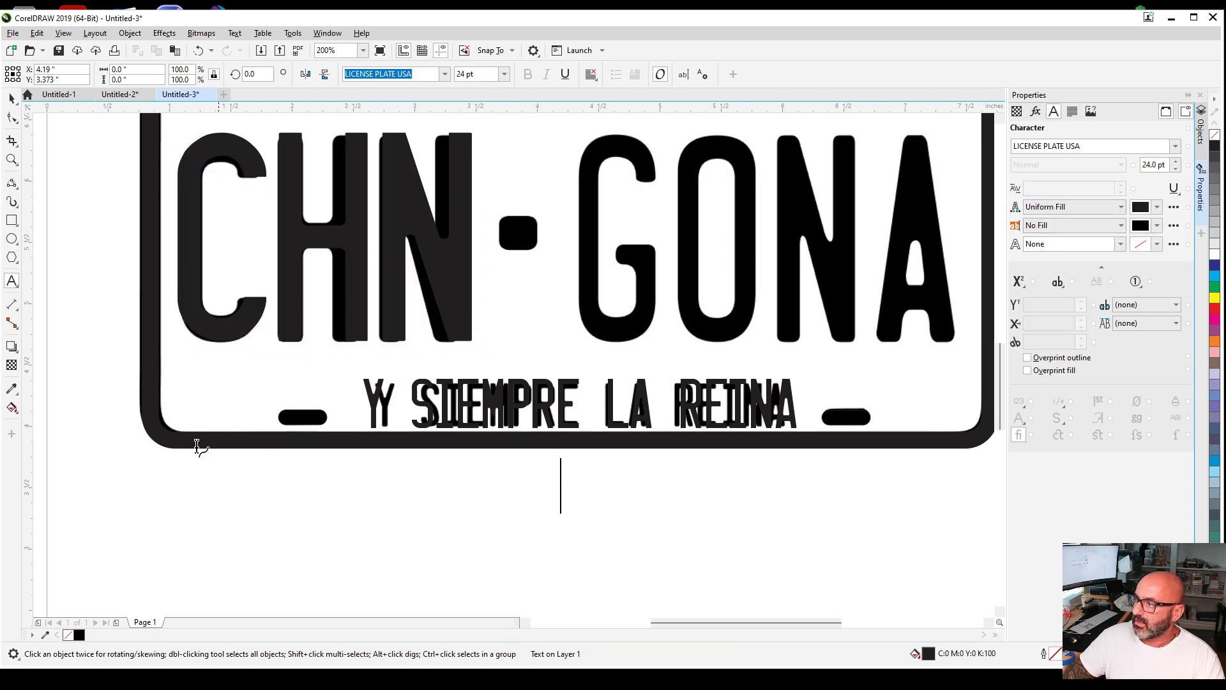
pyautogui.scroll(-2, 175, 433)
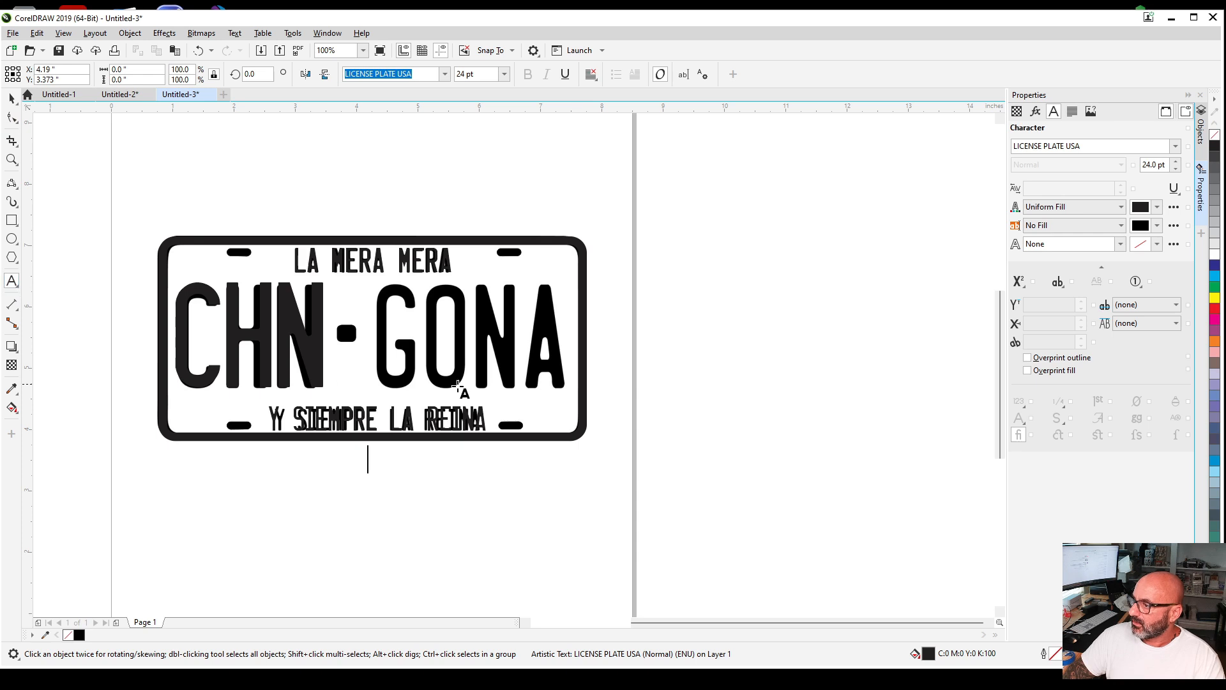
pyautogui.write('G')
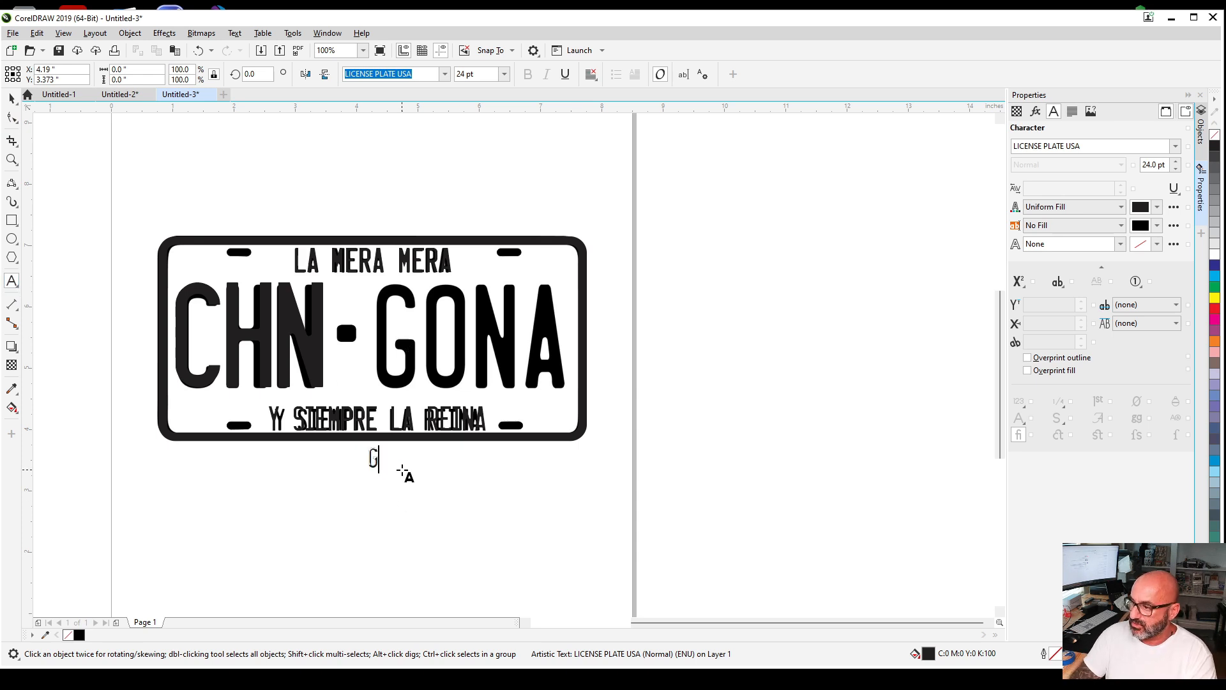
pyautogui.press('BackSpace')
pyautogui.press('capslock')
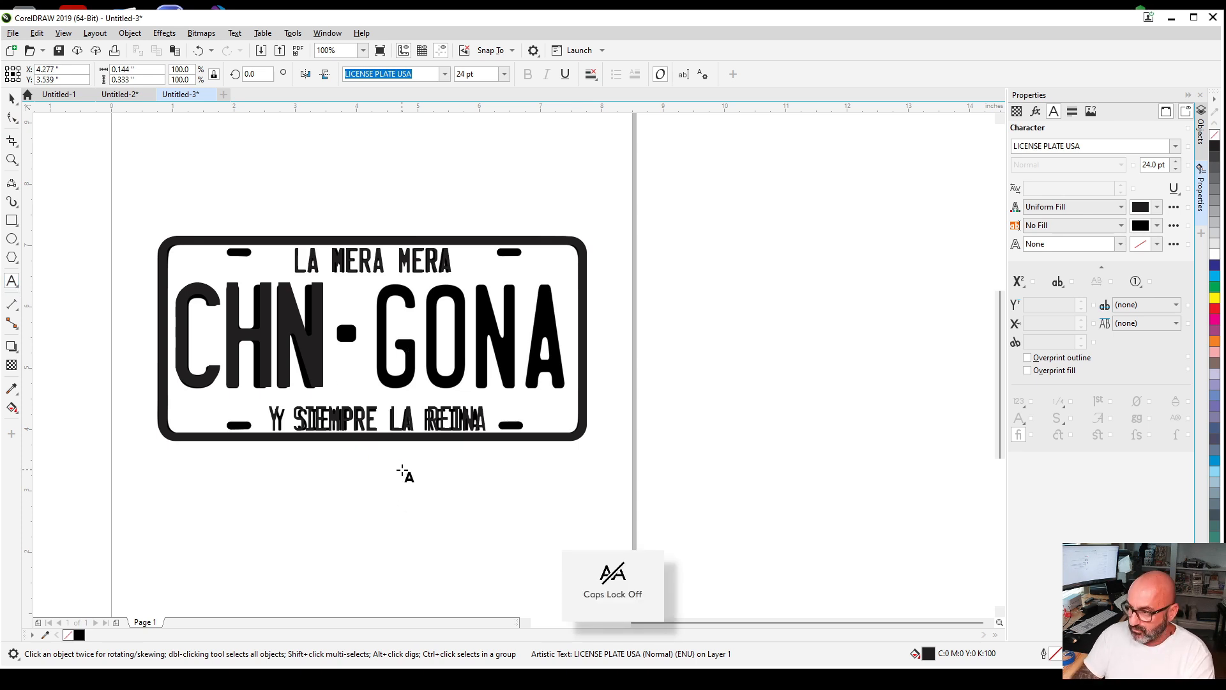
pyautogui.write('GONA')
pyautogui.press('capslock')
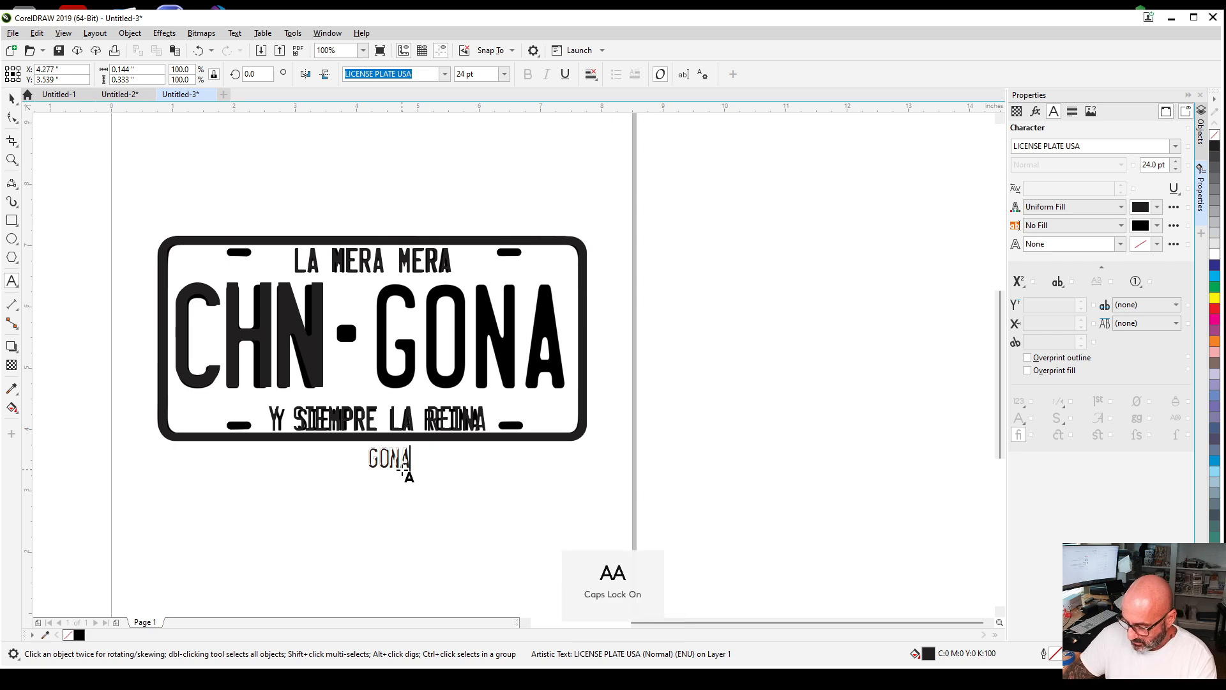
pyautogui.press('BackSpace')
pyautogui.press('BackSpace')
pyautogui.press('BackSpace')
pyautogui.press('BackSpace')
pyautogui.write('GONA')
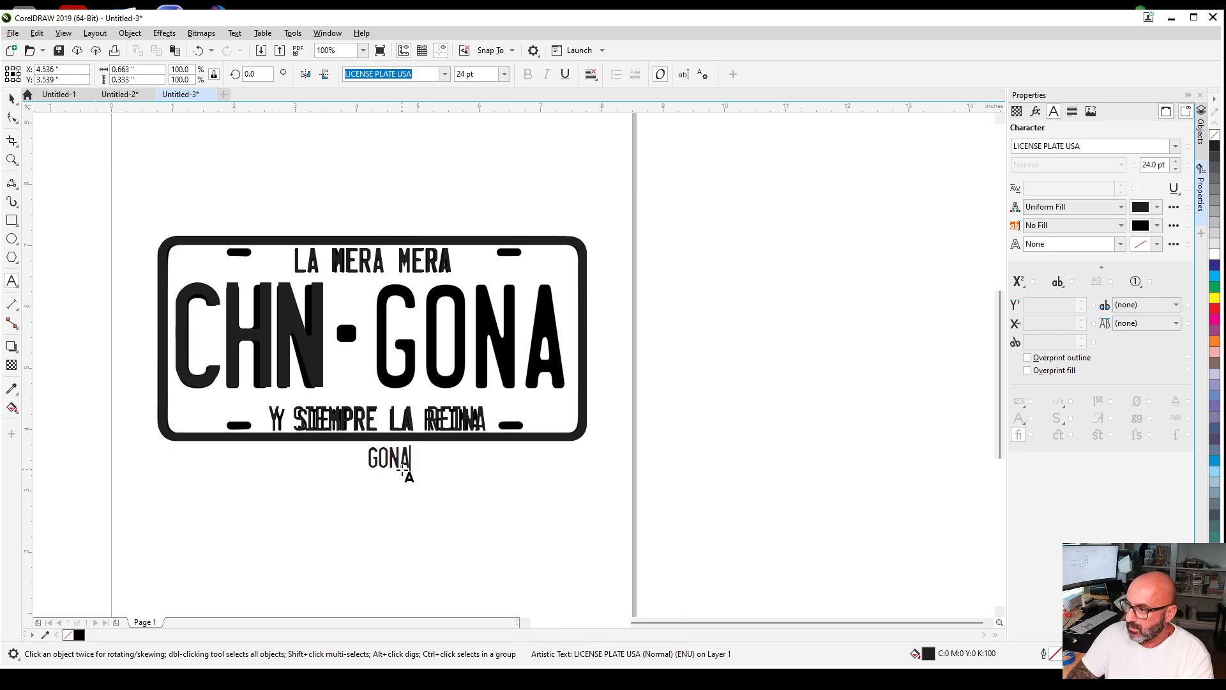
pyautogui.click(11, 99)
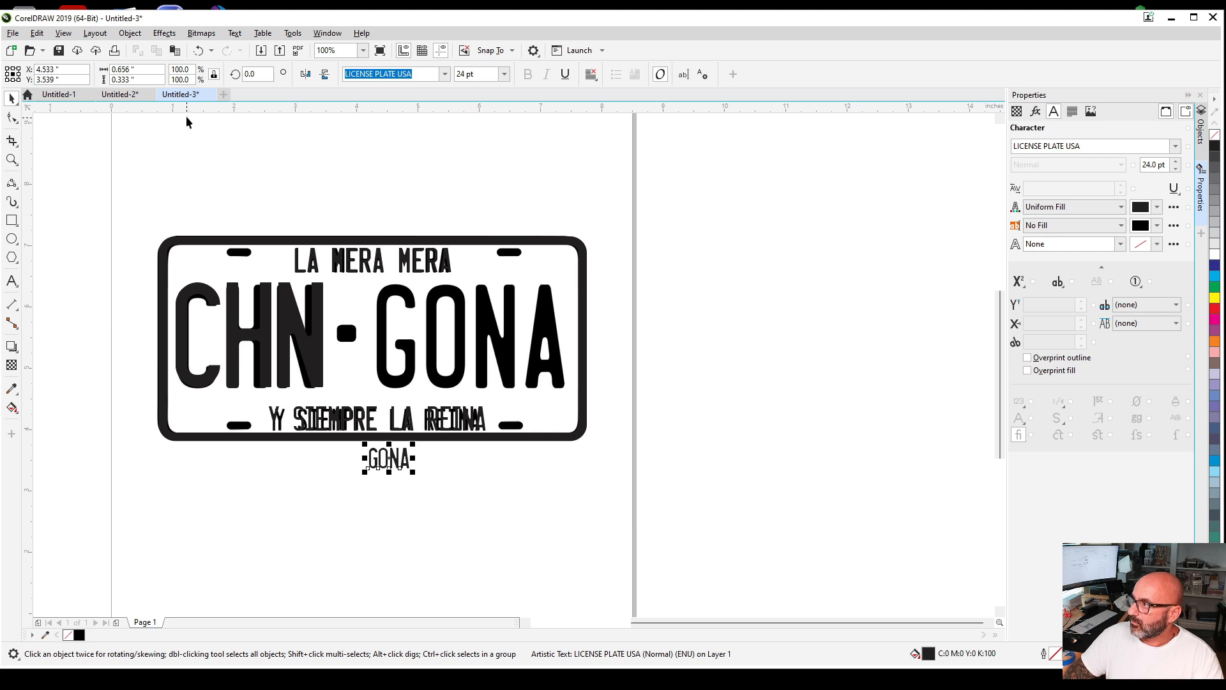
# Set the "GONA" text's height to 1.7 inches and move it onto the matching letters in the bitmap
pyautogui.click(142, 79)
pyautogui.moveTo(141, 71); pyautogui.dragTo(60, 70)
pyautogui.write('1.7')
pyautogui.press('Return')
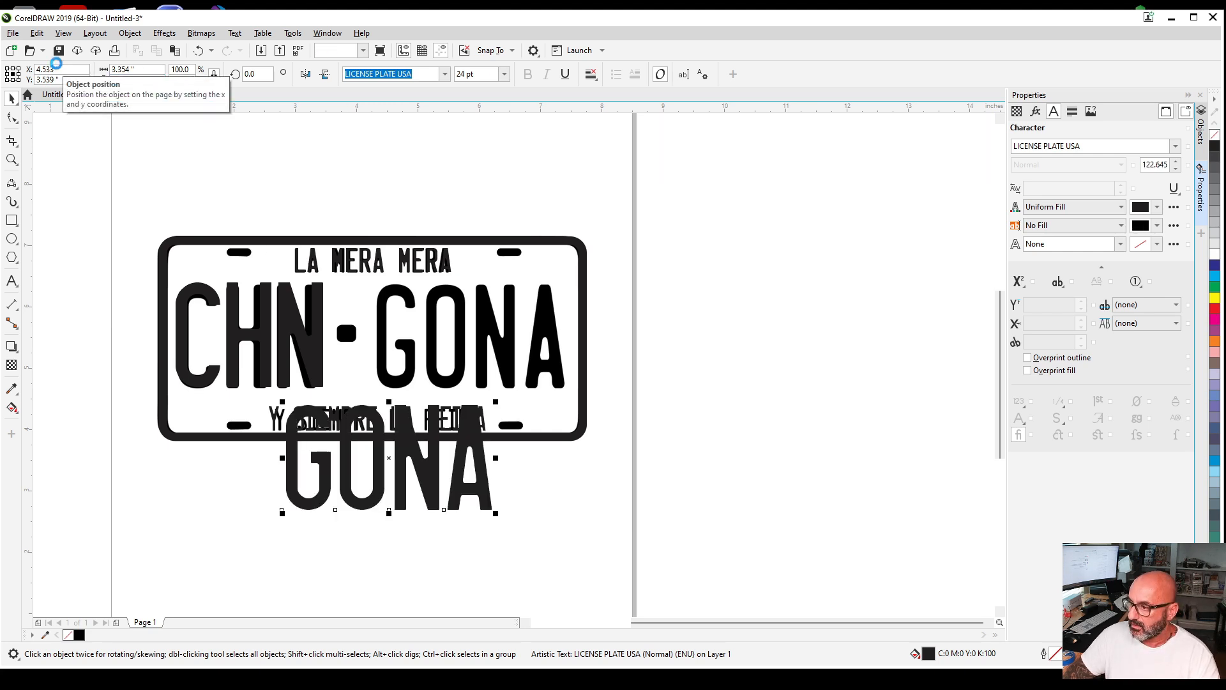
pyautogui.moveTo(403, 452); pyautogui.dragTo(500, 339)
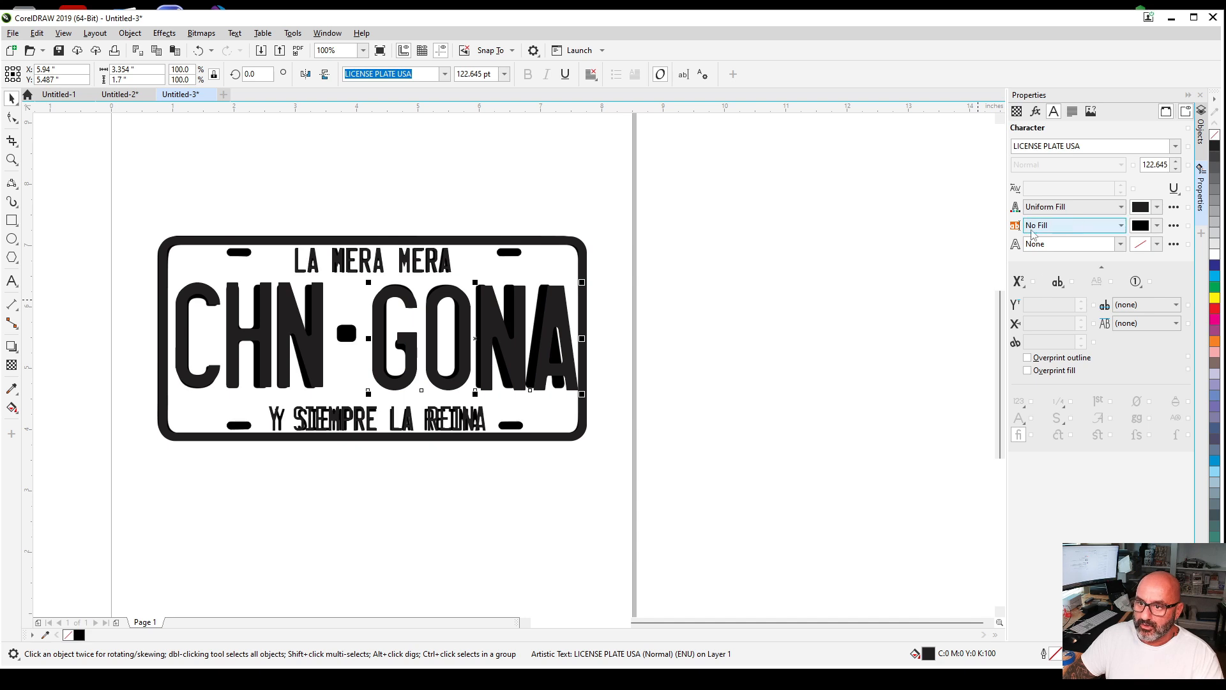
# Tighten the character spacing of the "GONA" text to fit the bitmap lettering
pyautogui.doubleClick(482, 307)
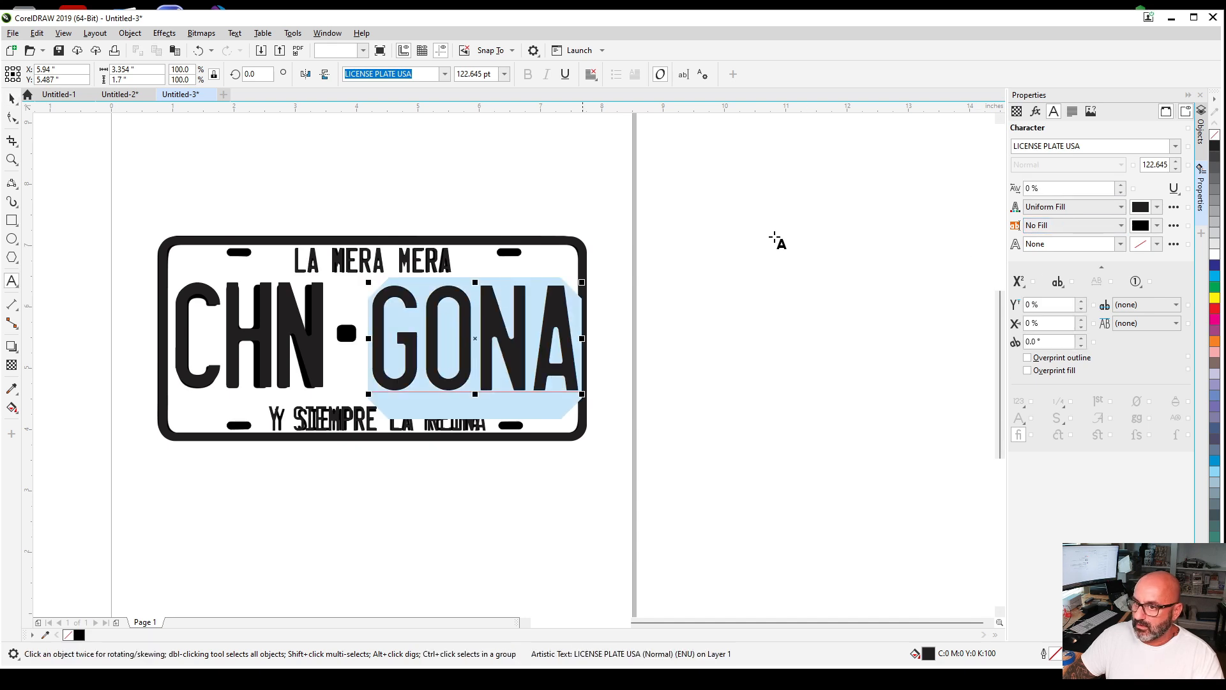
pyautogui.click(1122, 192)
pyautogui.click(453, 514)
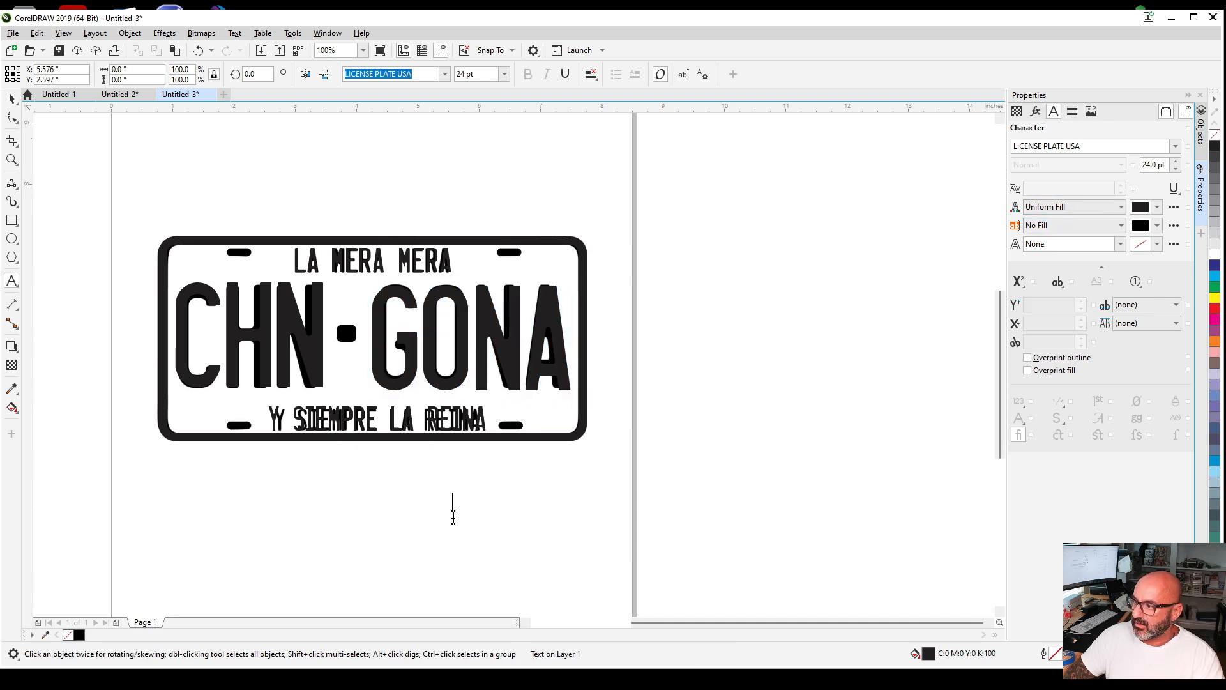
# Match the "GONA" text's vertical position to "CHN" by moving it over those letters, and return it sideways to its place after the dash
pyautogui.scroll(3, 369, 357)
pyautogui.scroll(-2, 364, 358)
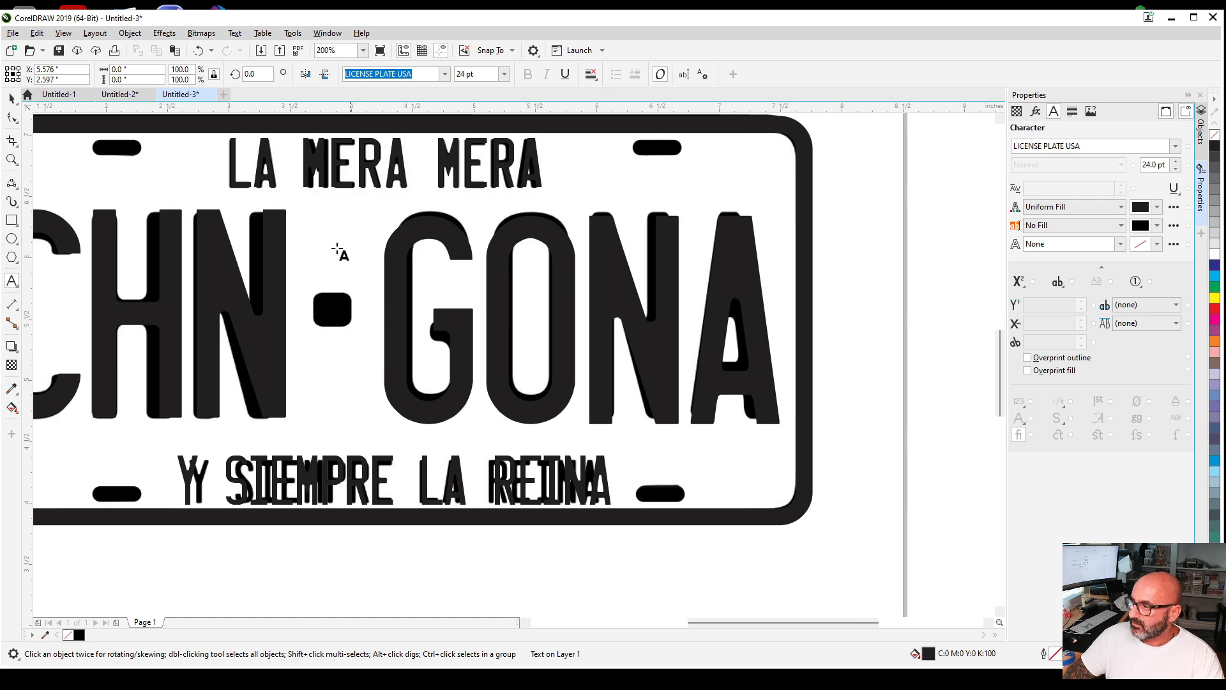
pyautogui.click(12, 98)
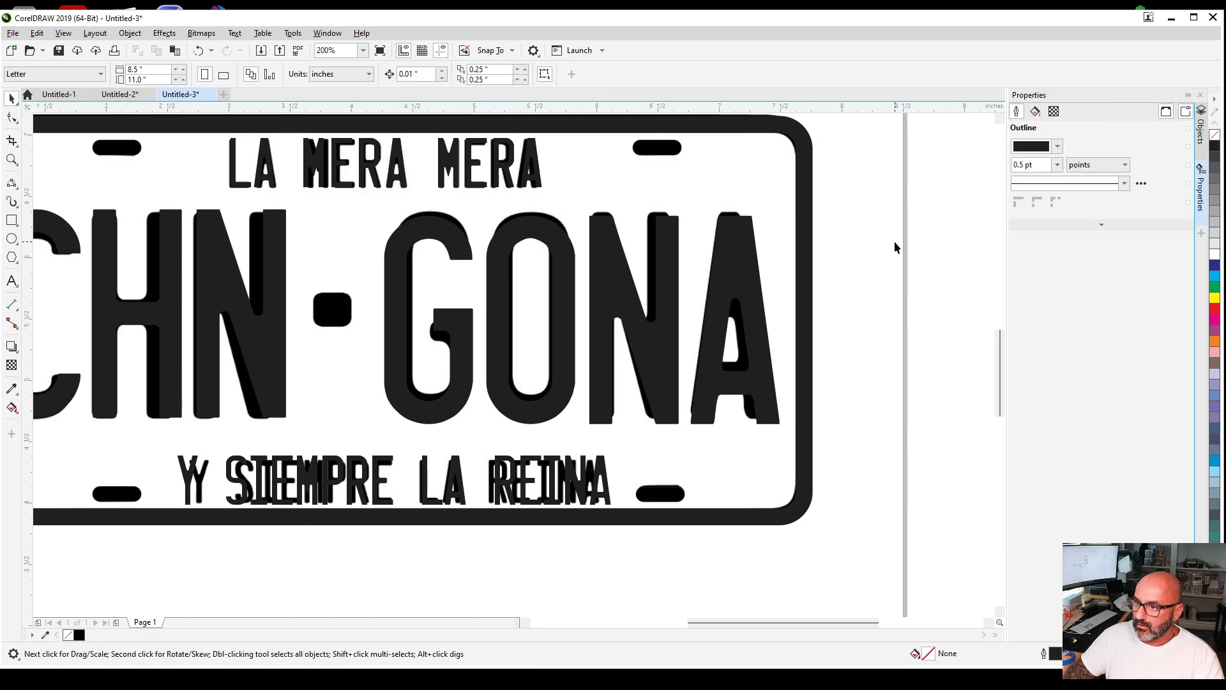
pyautogui.click(395, 295)
pyautogui.moveTo(397, 317); pyautogui.dragTo(113, 316)
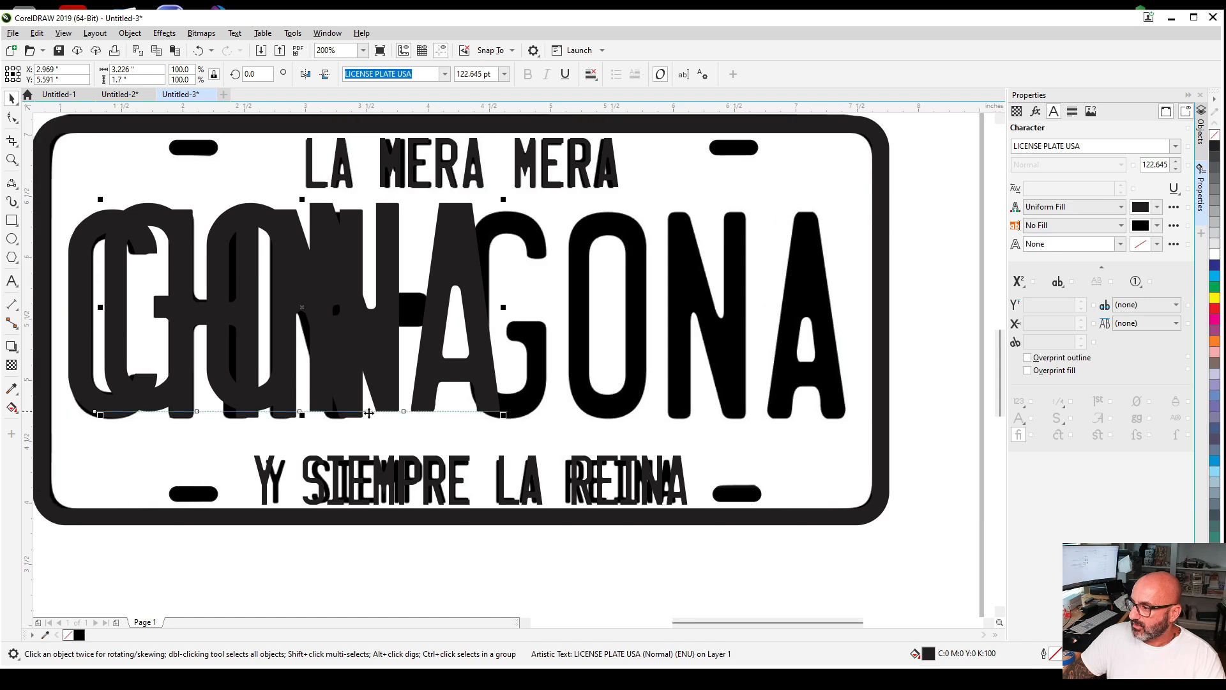
pyautogui.scroll(5, 439, 429)
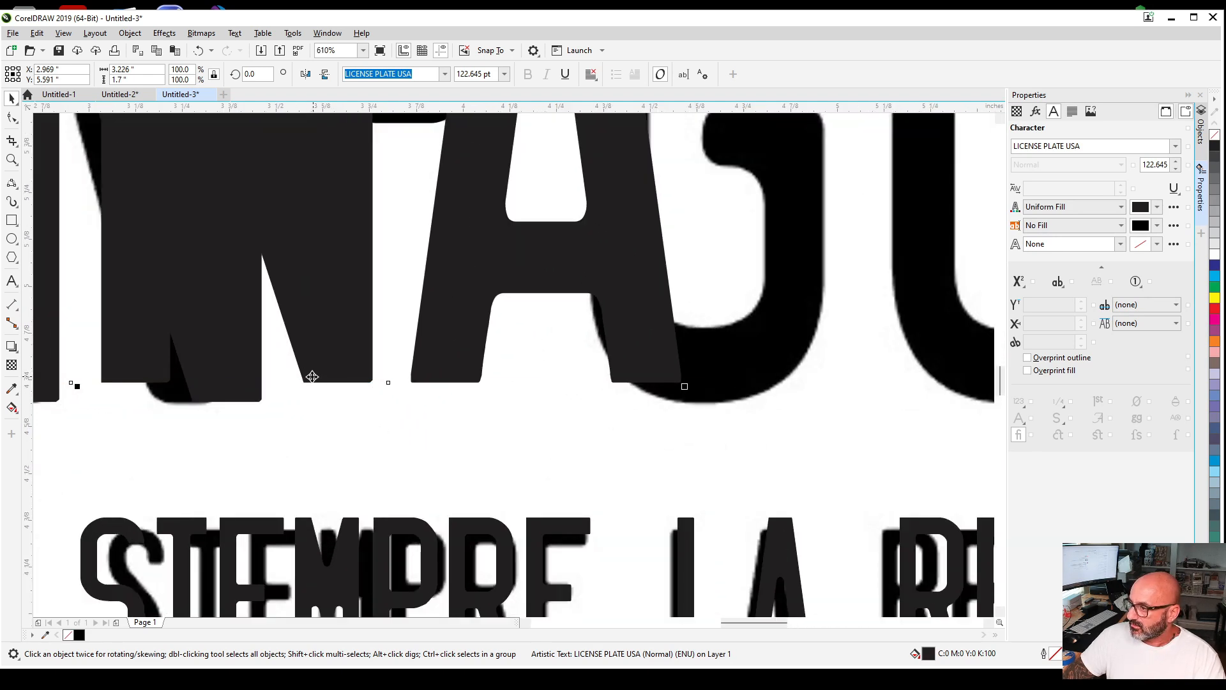
pyautogui.moveTo(304, 381); pyautogui.dragTo(193, 396)
pyautogui.scroll(-8, 355, 415)
pyautogui.scroll(5, 309, 391)
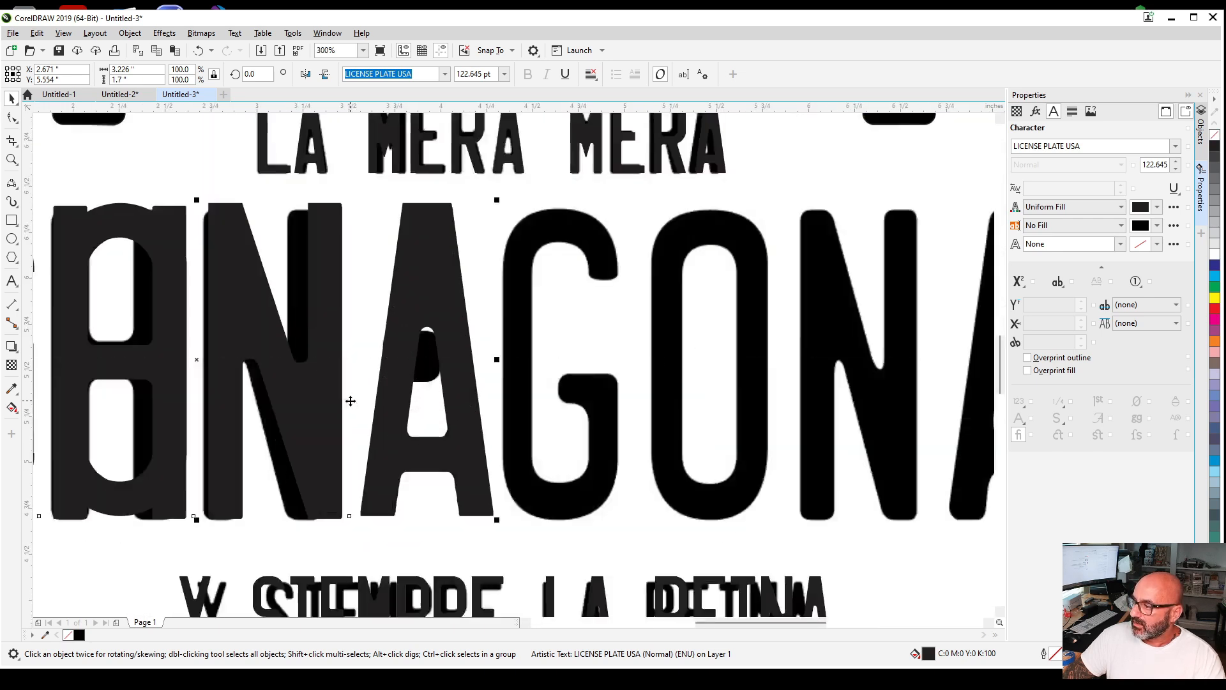
pyautogui.moveTo(309, 391); pyautogui.dragTo(903, 373)
# Hide the traced bitmap again so the plate shows only the redrawn shapes and all four texts
pyautogui.scroll(-6, 579, 394)
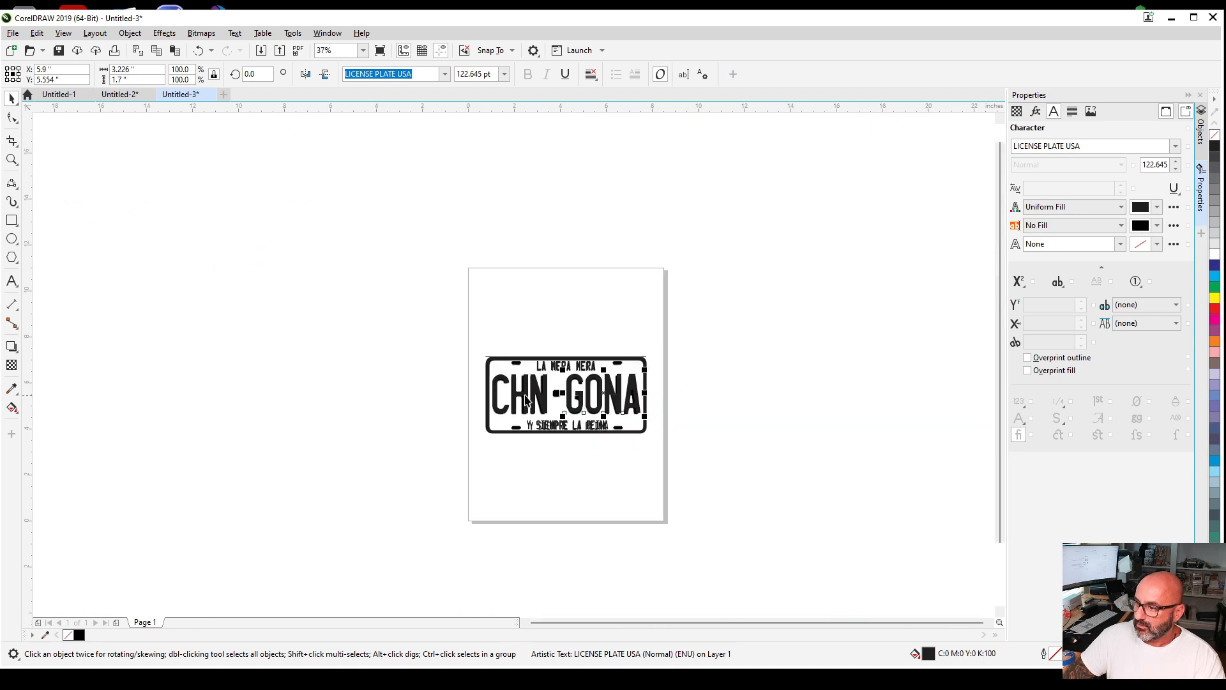
pyautogui.scroll(2, 699, 383)
pyautogui.scroll(1, 700, 383)
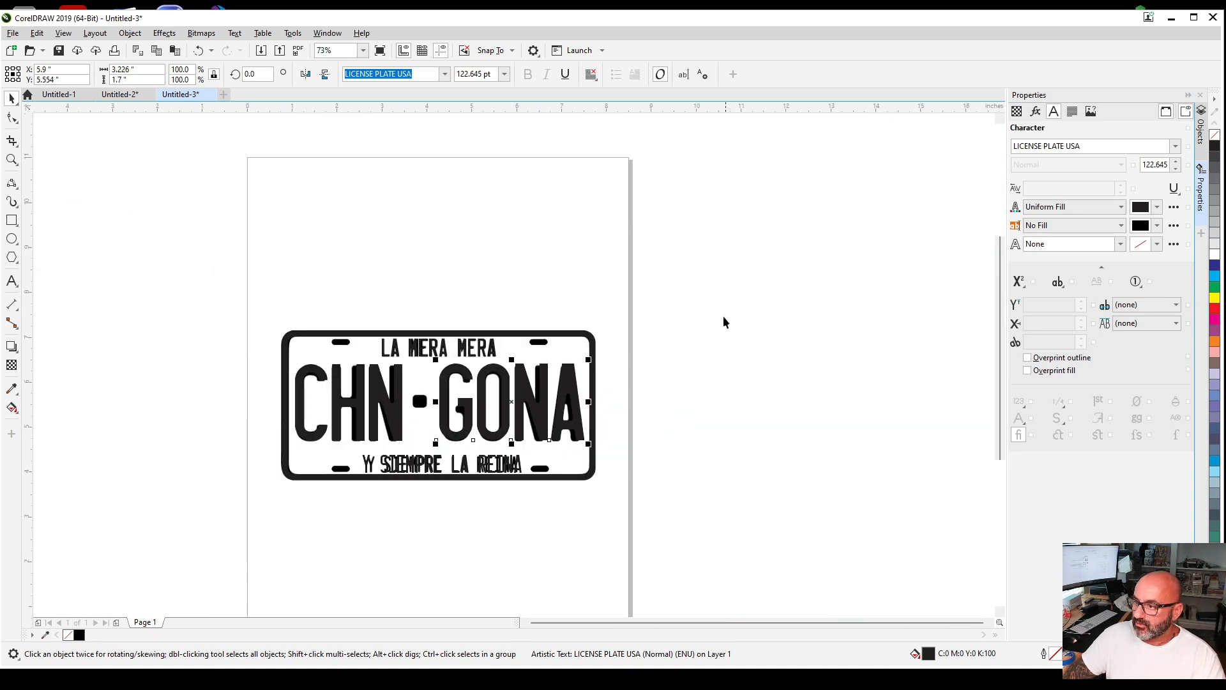
pyautogui.click(1200, 139)
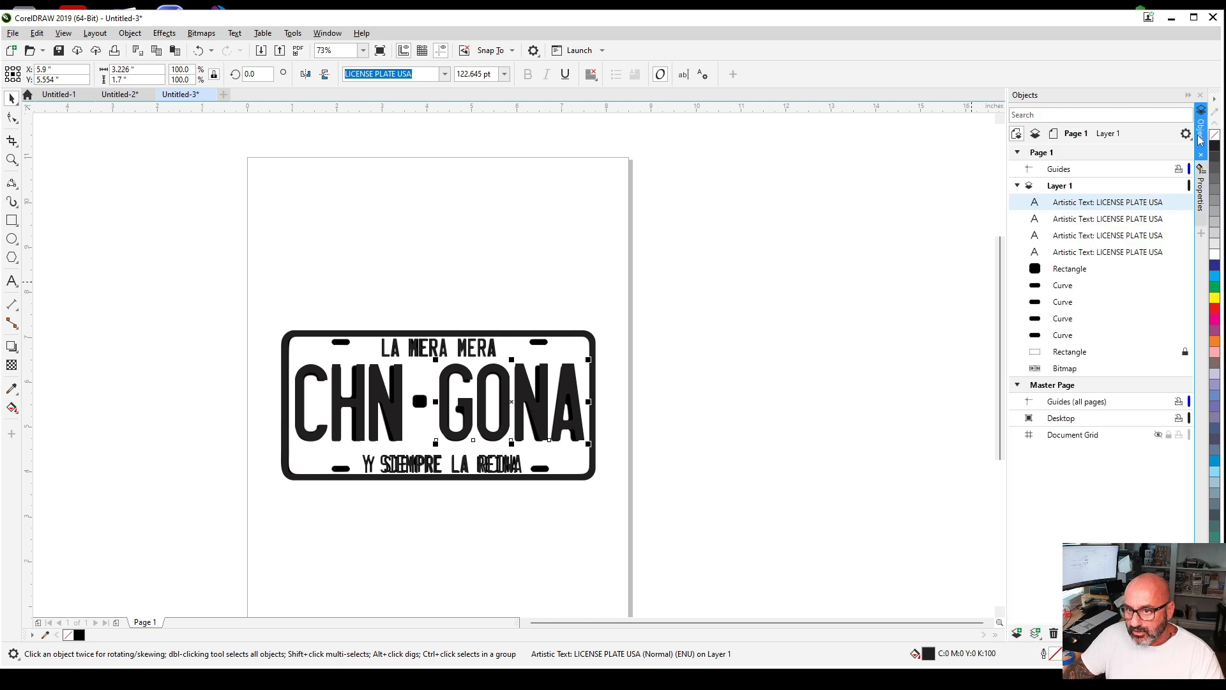
pyautogui.click(1174, 368)
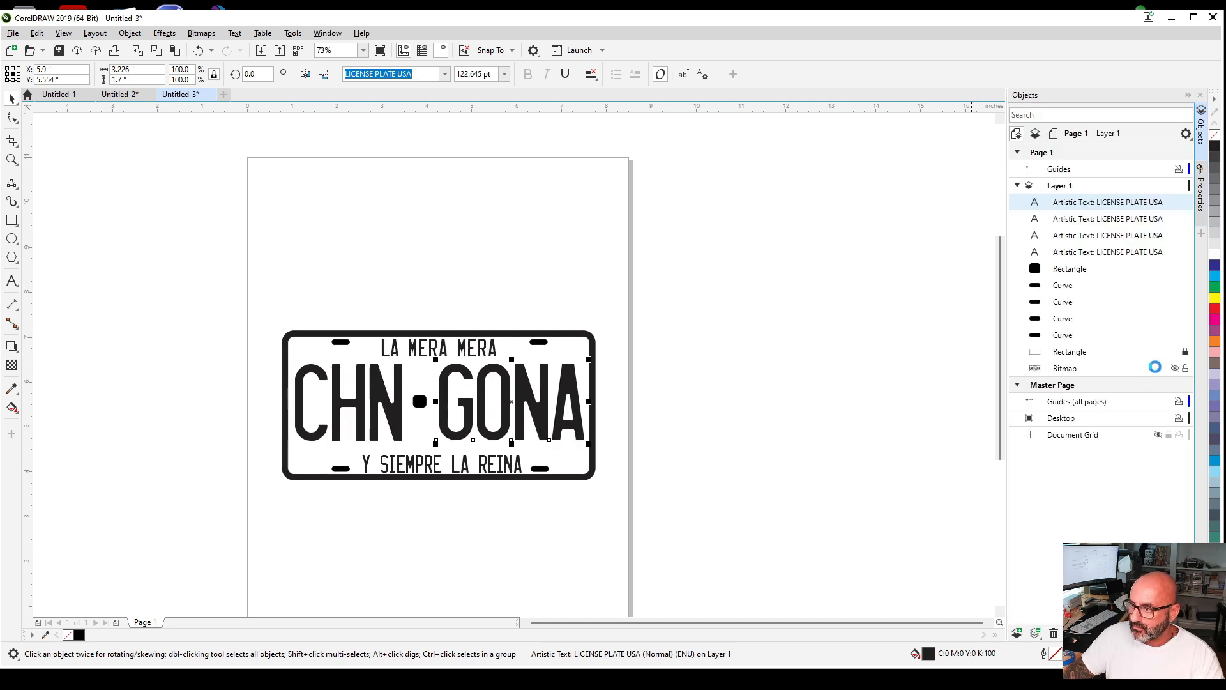
# Nudge the "Y SIEMPRE LA REINA" text slightly to the left within the plate border
pyautogui.click(594, 494)
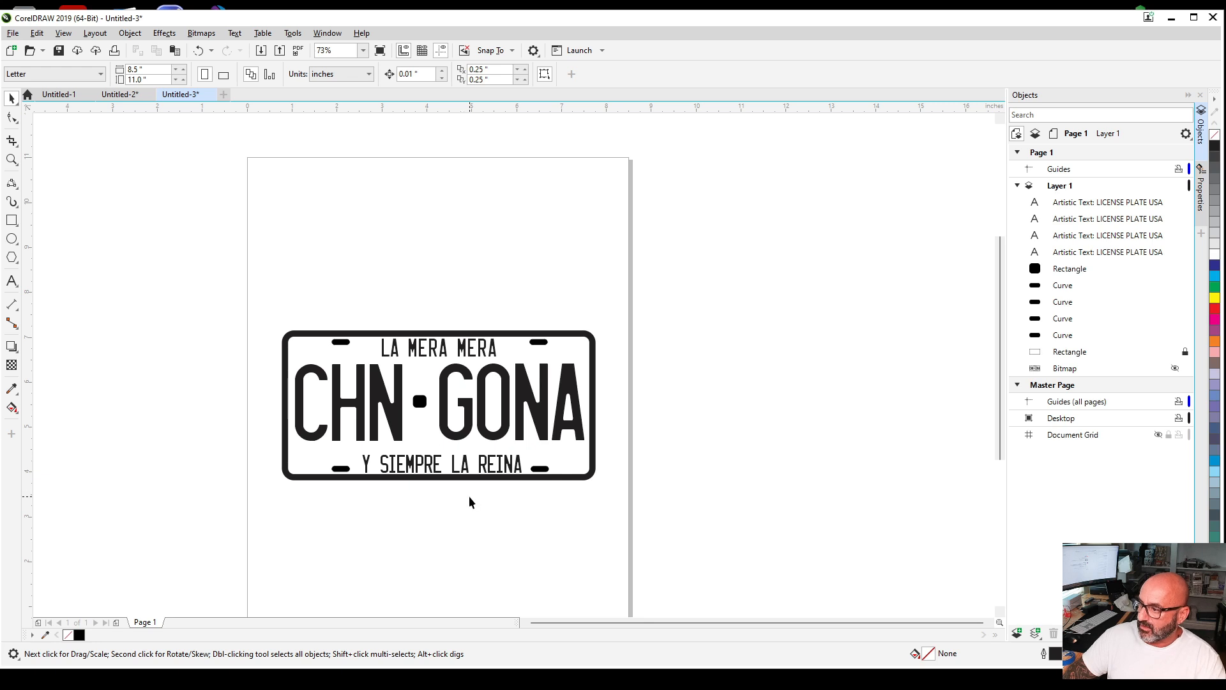
pyautogui.click(402, 466)
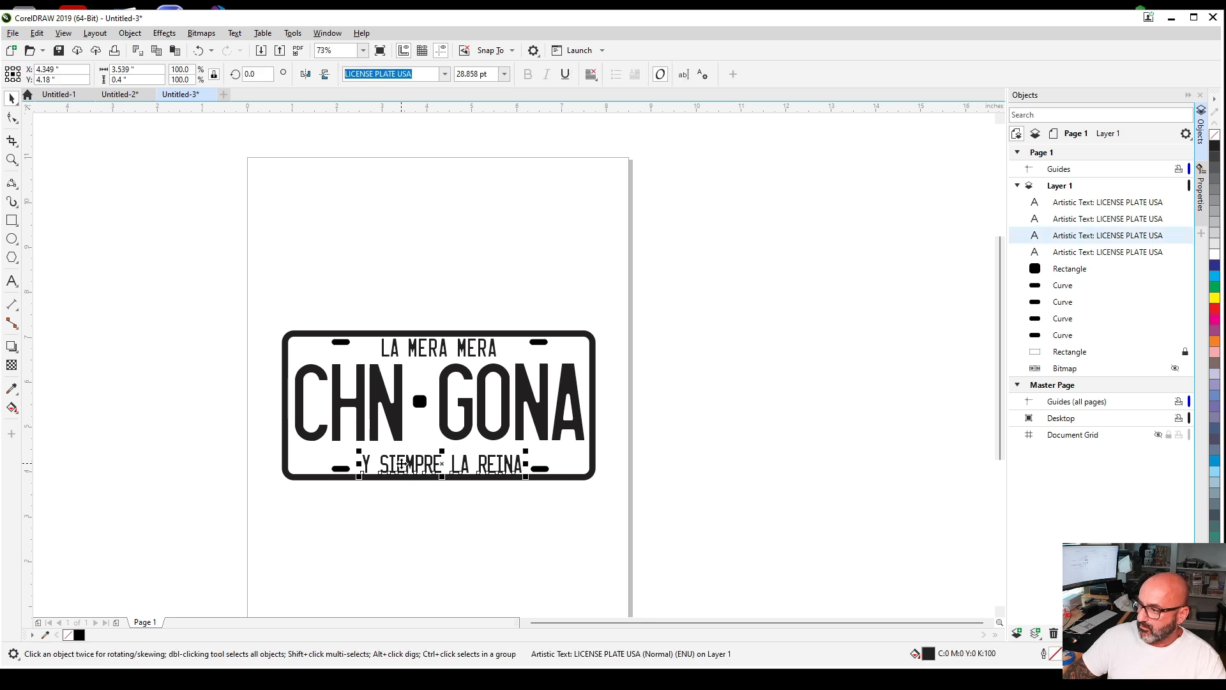
pyautogui.press('Left')
pyautogui.press('Left')
pyautogui.press('Left')
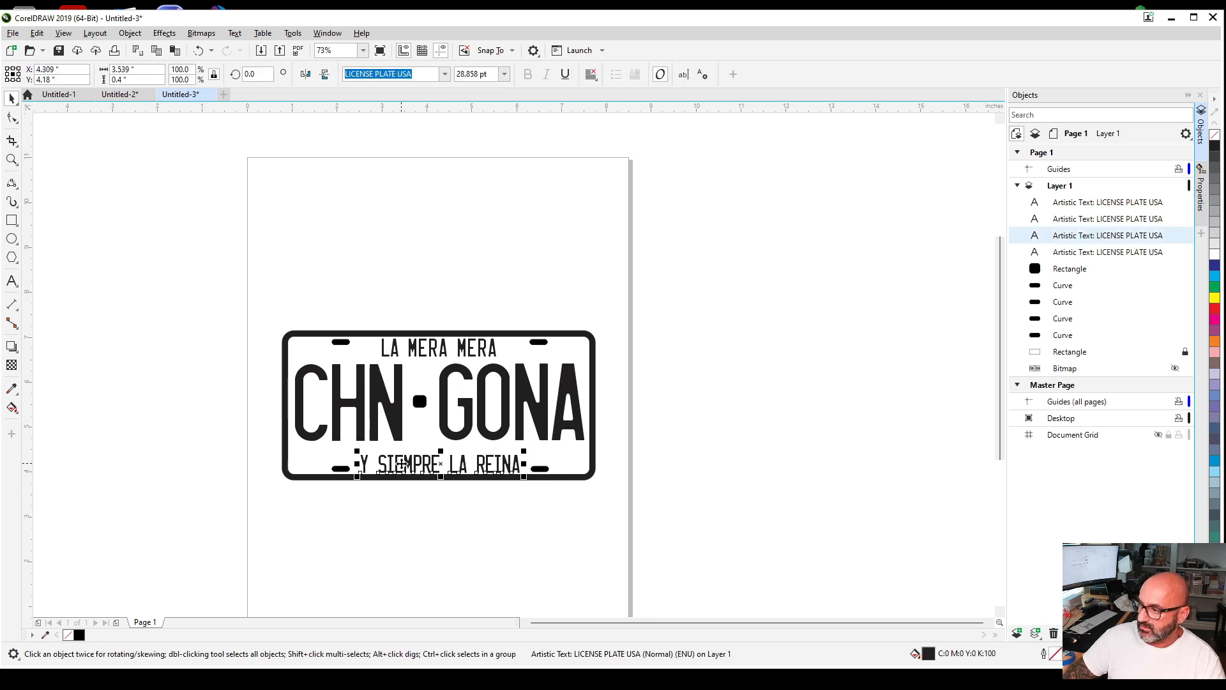
# Nudge the "LA MERA MERA" text slightly left and move the "GONA" text left by 0.03 inches
pyautogui.click(415, 349)
pyautogui.press('Left')
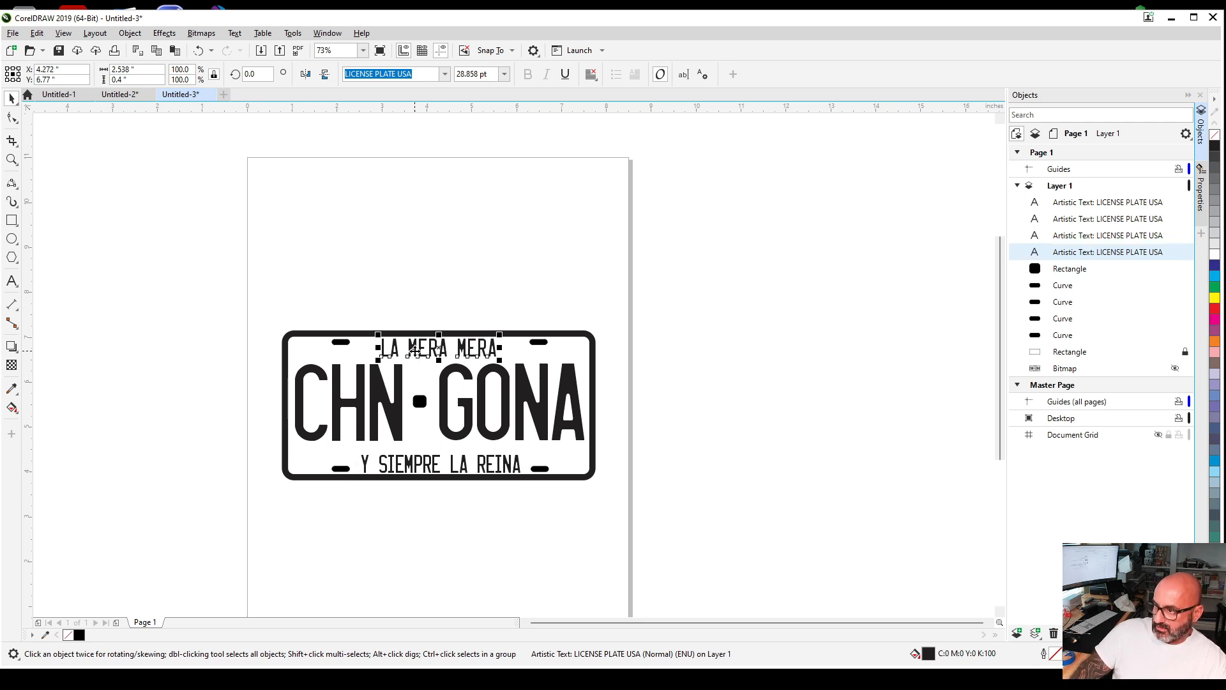
pyautogui.click(448, 432)
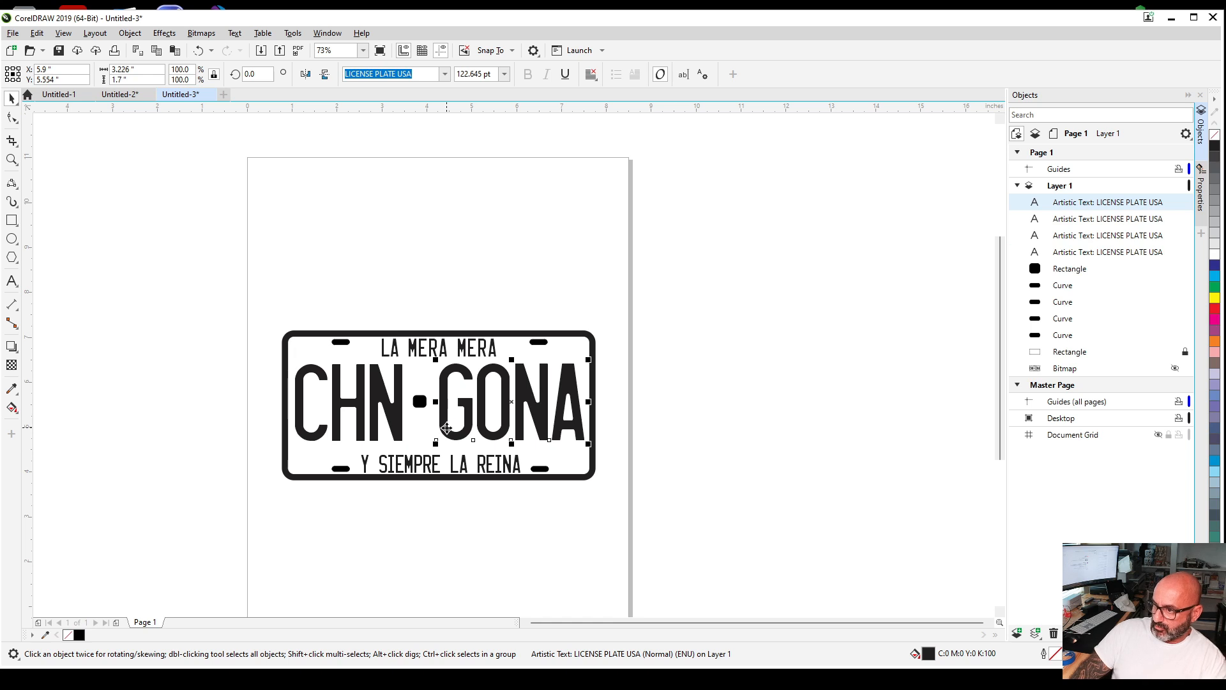
pyautogui.press('Right')
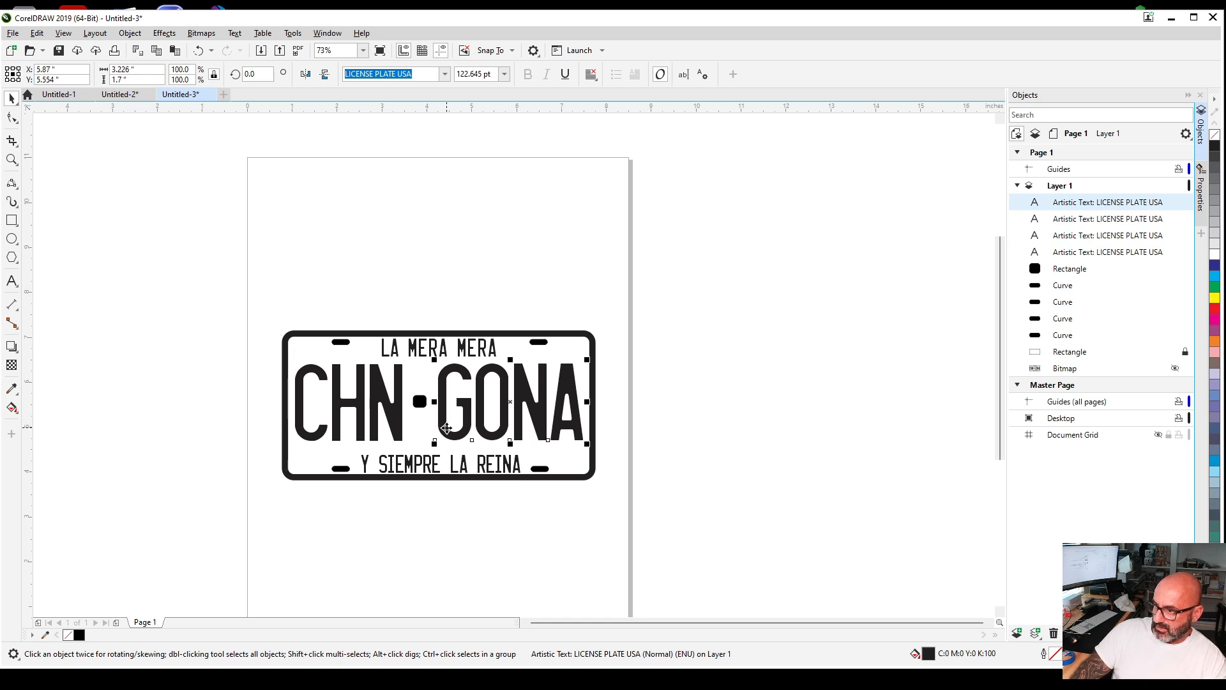
pyautogui.click(729, 310)
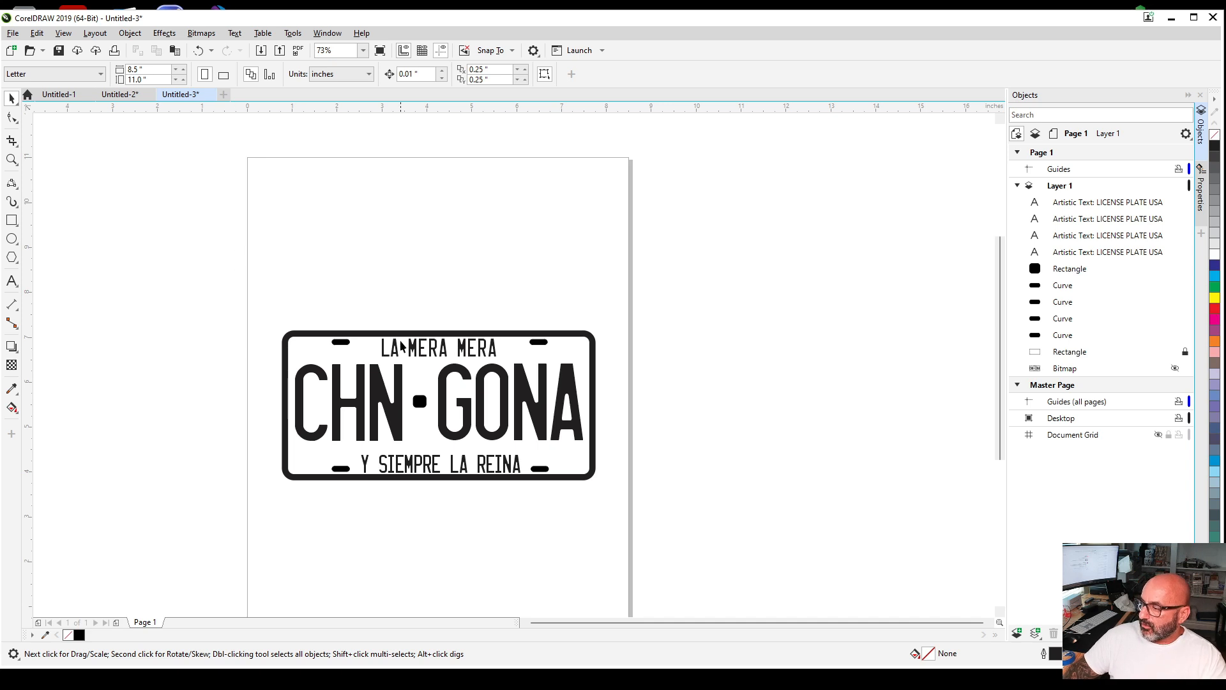
pyautogui.click(13, 34)
pyautogui.click(77, 258)
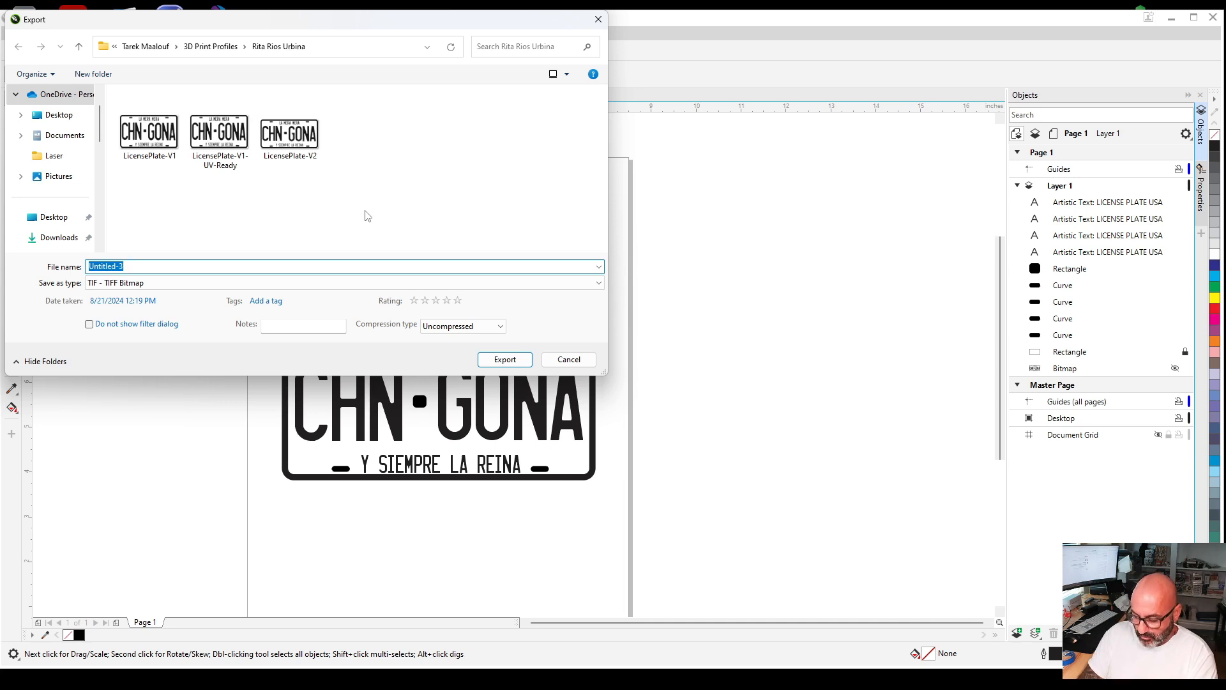
pyautogui.write('vIDE')
pyautogui.press('BackSpace')
pyautogui.press('BackSpace')
pyautogui.press('BackSpace')
pyautogui.press('BackSpace')
pyautogui.press('capslock')
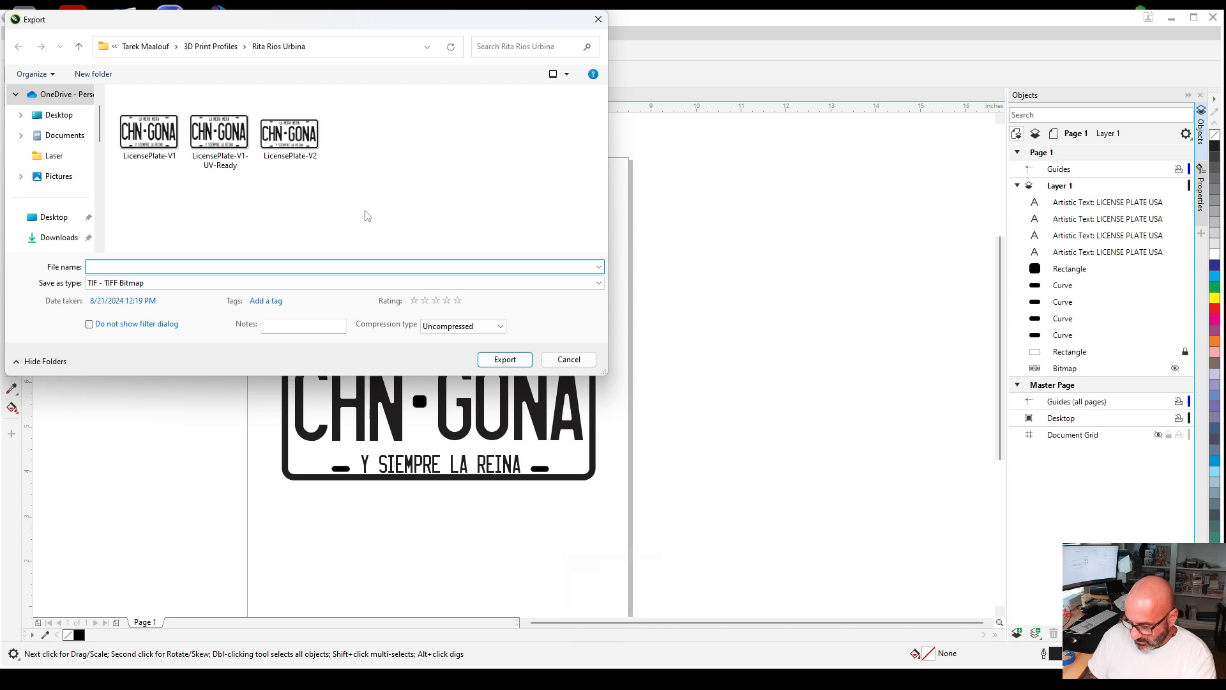
pyautogui.press('capslock')
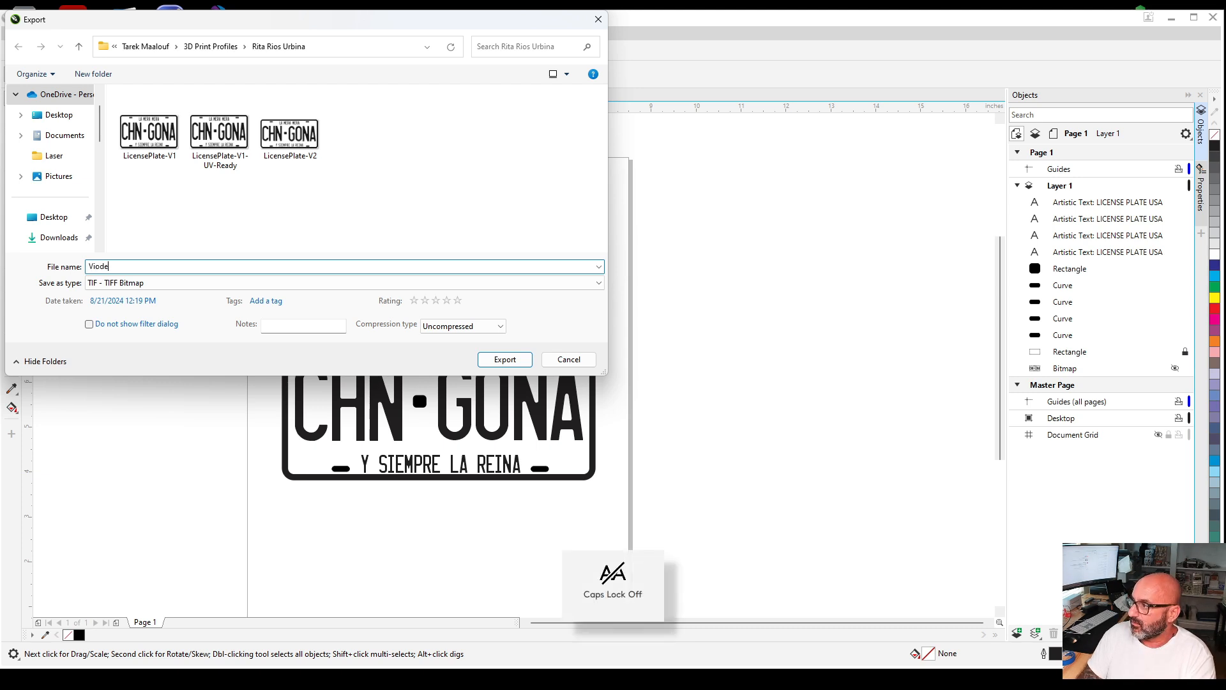
pyautogui.press('BackSpace')
pyautogui.press('BackSpace')
pyautogui.press('BackSpace')
pyautogui.write('d')
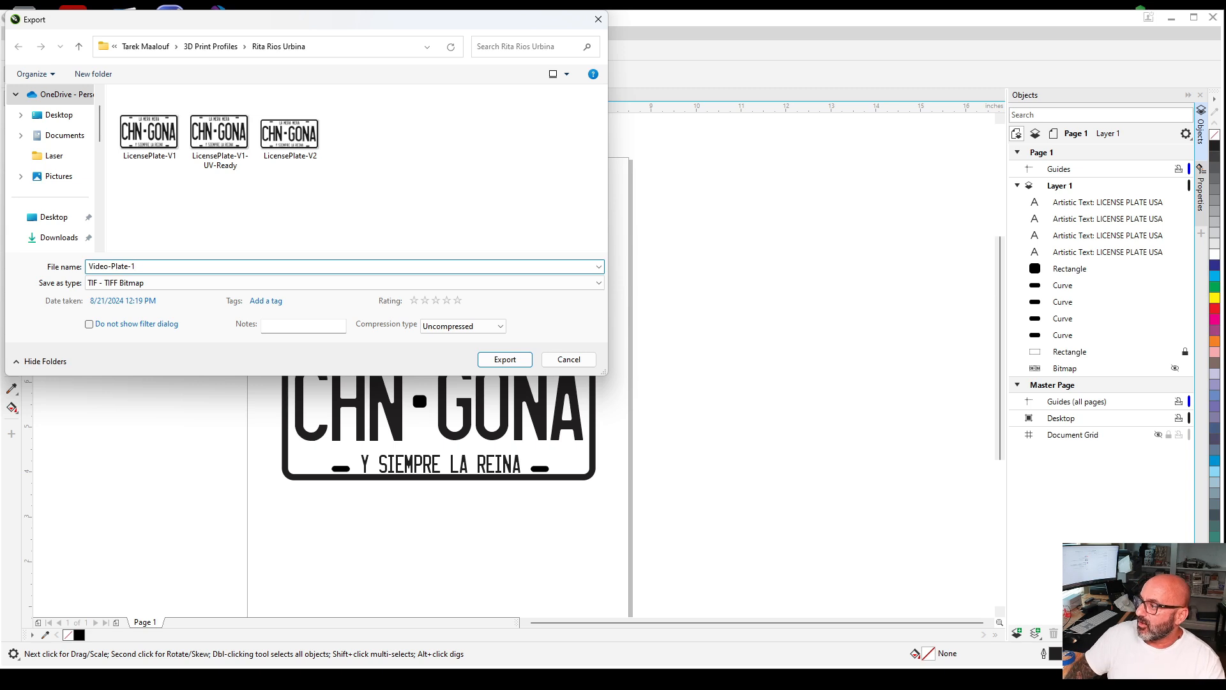
pyautogui.click(503, 359)
pyautogui.click(701, 386)
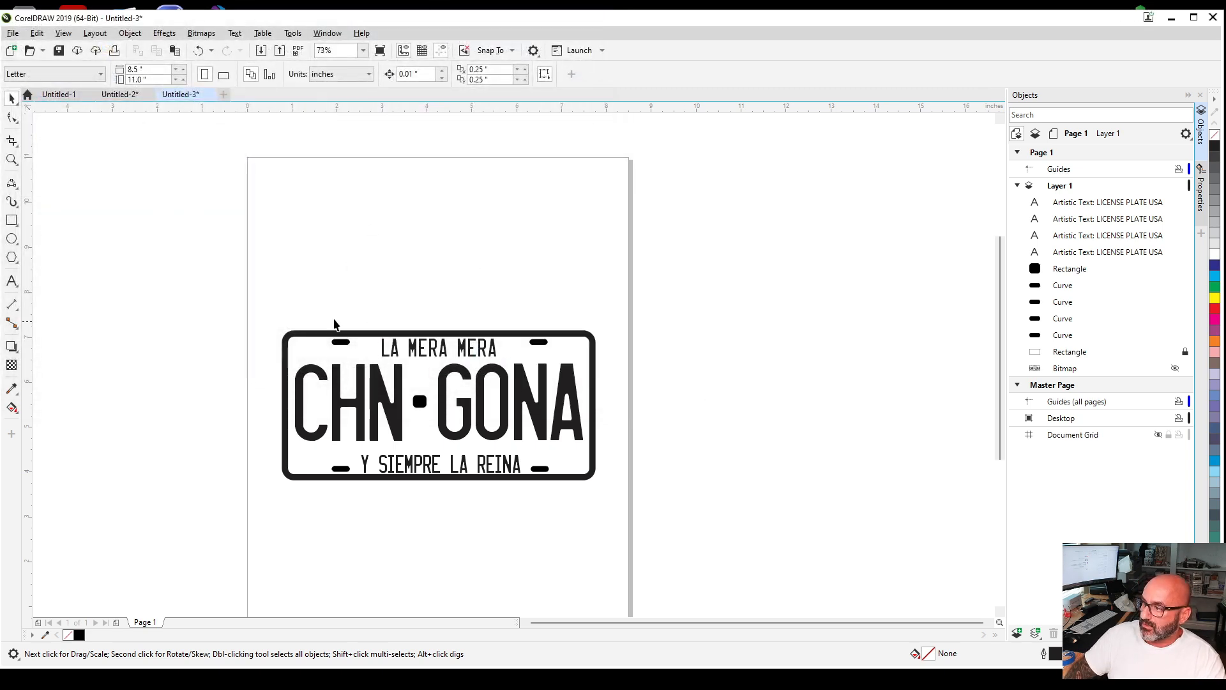
# Convert all the unlocked plate objects, including the four texts, to curves
pyautogui.hotkey('ctrl', 'a')
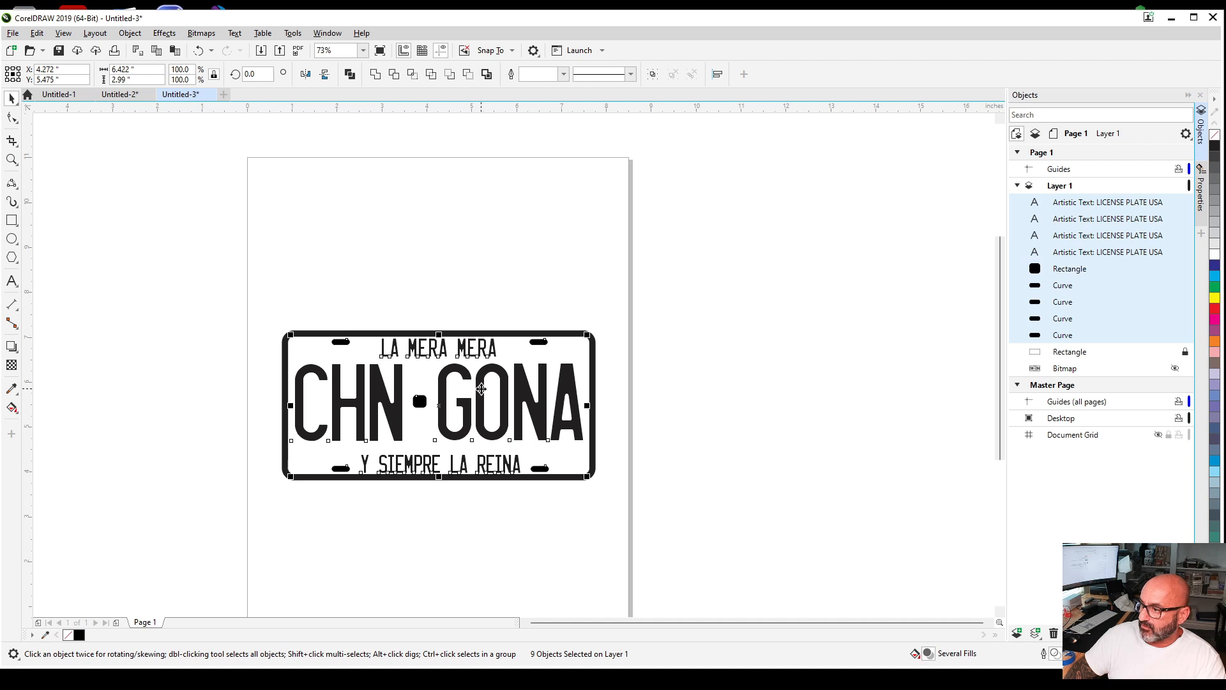
pyautogui.rightClick(483, 393)
pyautogui.click(557, 54)
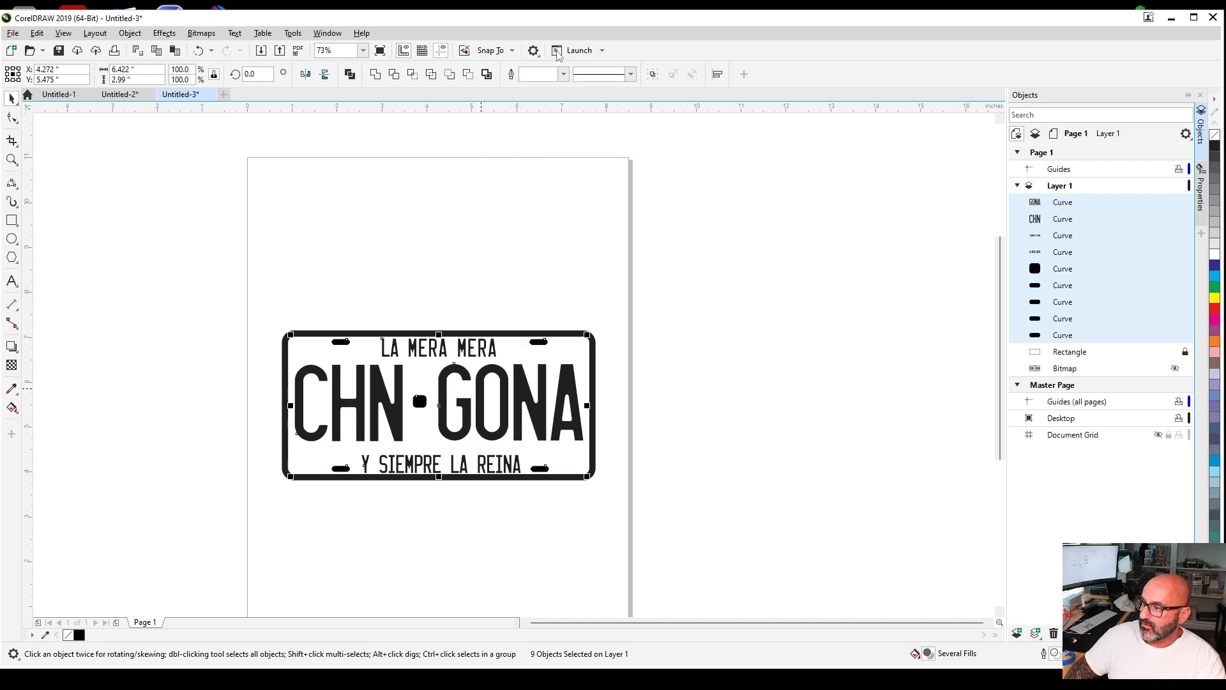
# Export the plate as a TIFF bitmap named "Video Plate 1" in the current folder
pyautogui.click(13, 33)
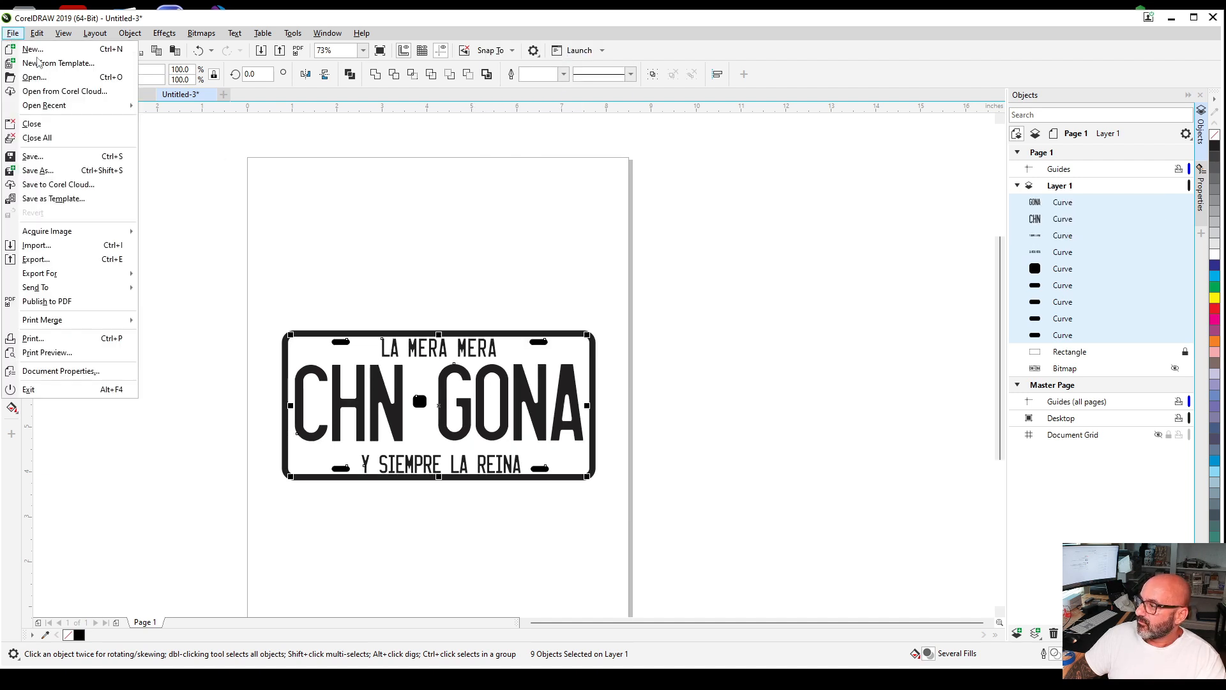
pyautogui.click(82, 263)
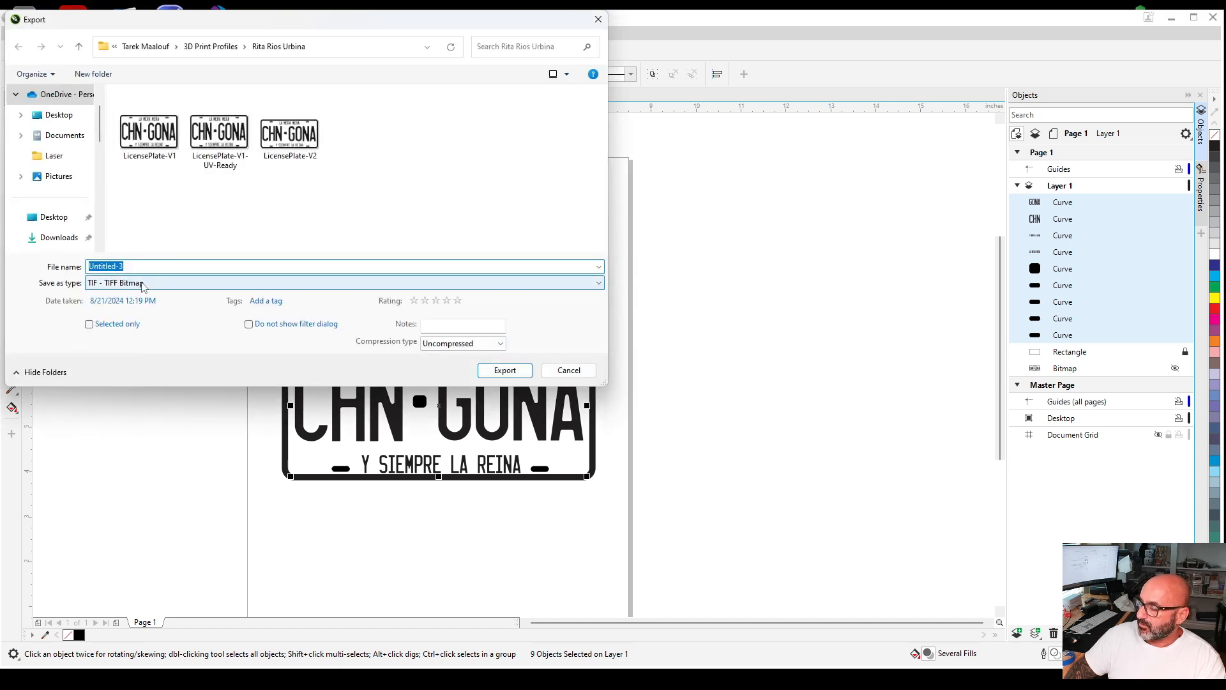
pyautogui.write('Video Playte')
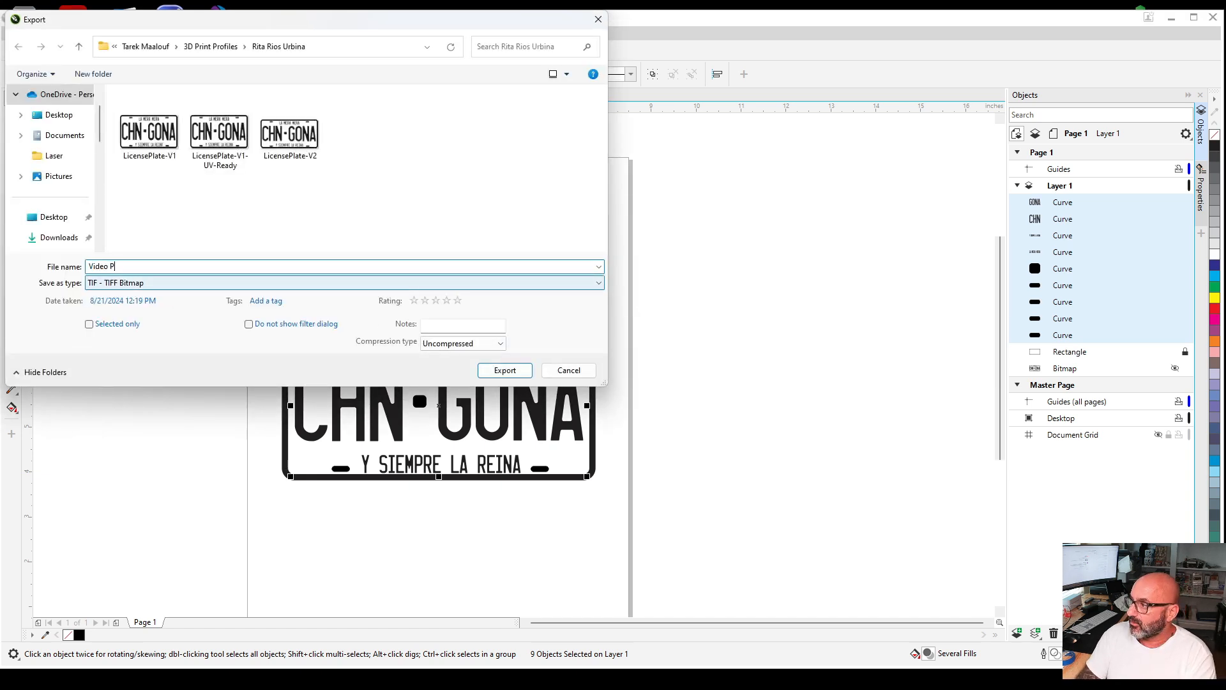
pyautogui.press('BackSpace')
pyautogui.press('BackSpace')
pyautogui.press('BackSpace')
pyautogui.write('te 1')
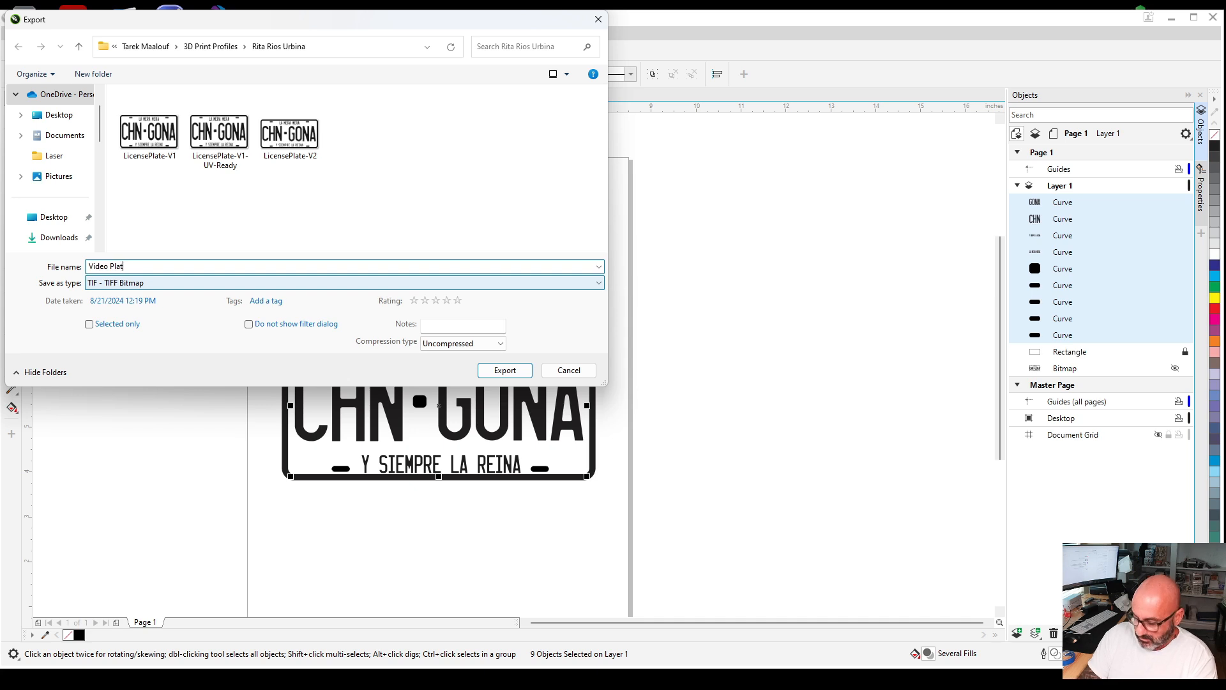
pyautogui.click(504, 371)
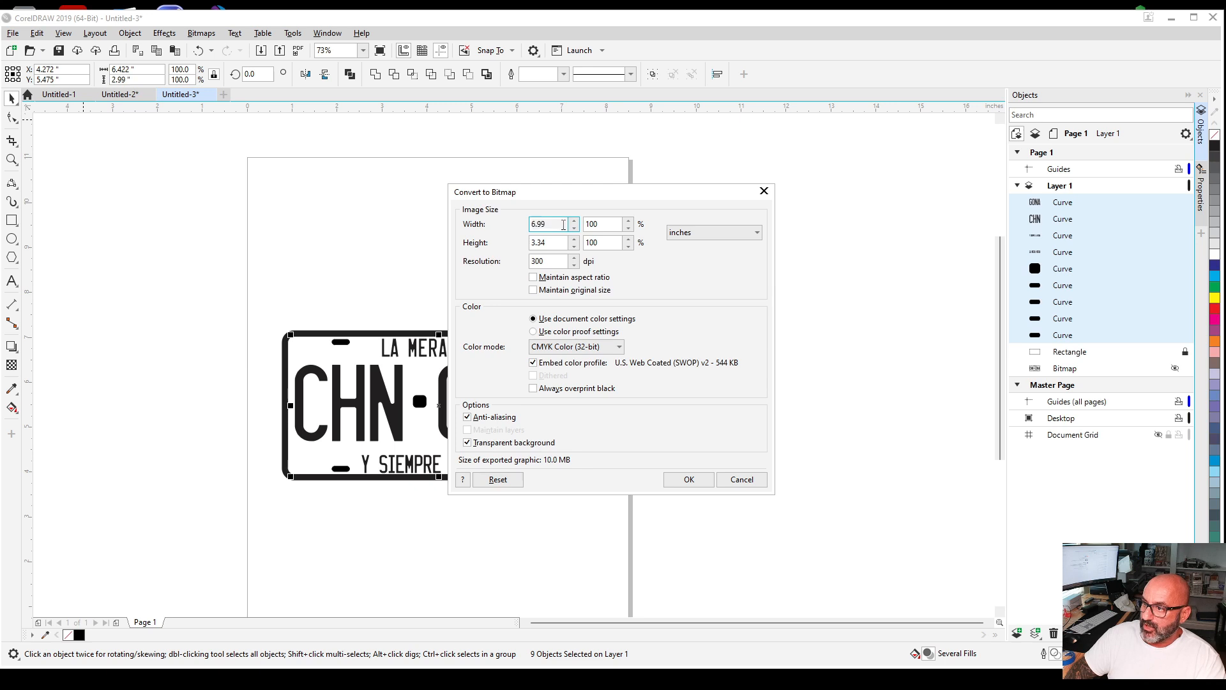
# Set the exported bitmap's size to 12 inches wide by 6 inches high and complete the export
pyautogui.write('12')
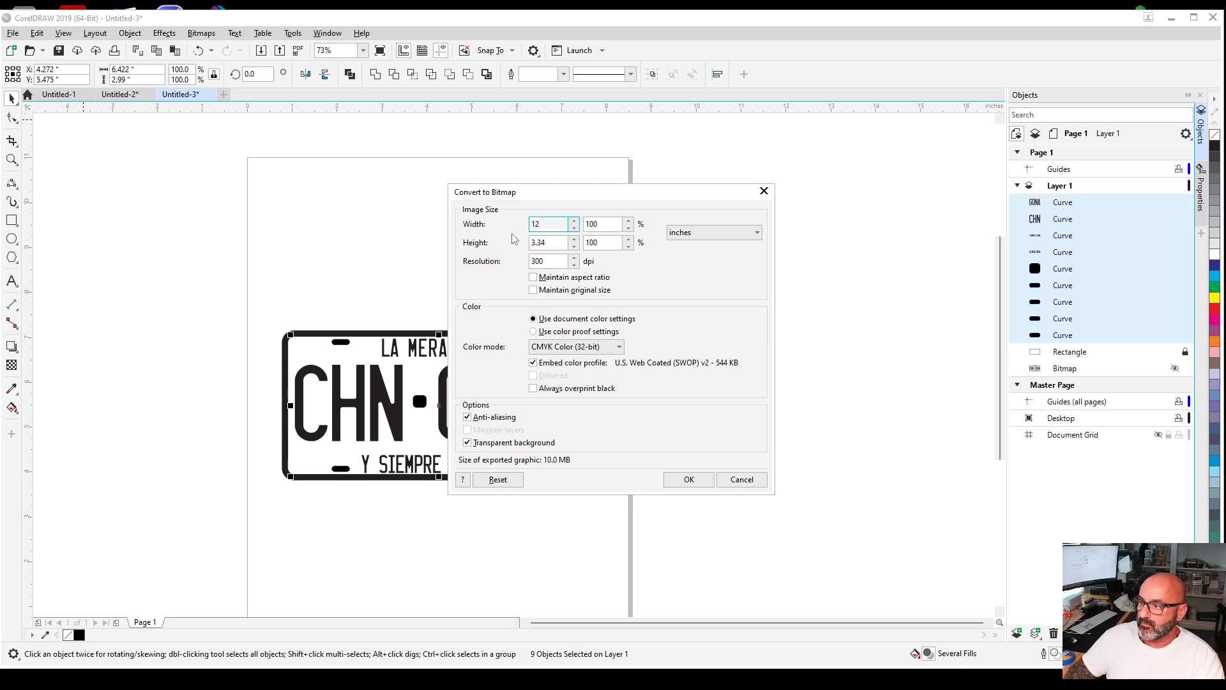
pyautogui.doubleClick(541, 248)
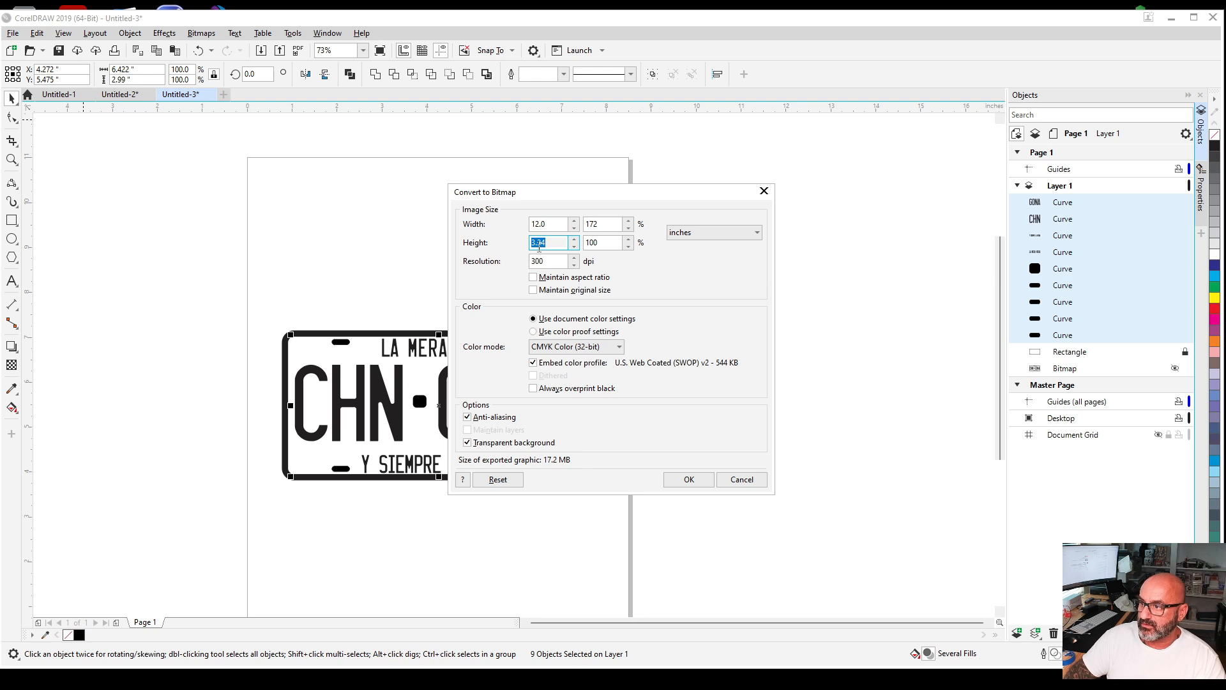
pyautogui.write('6')
pyautogui.press('Tab')
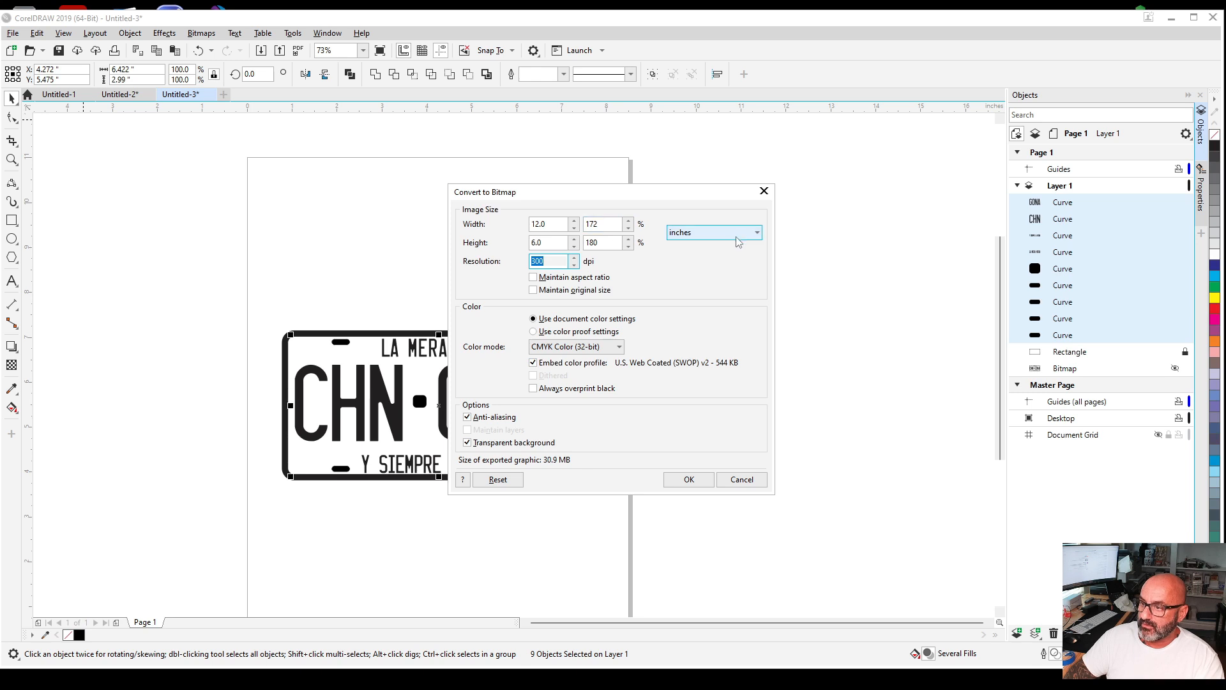
pyautogui.click(689, 480)
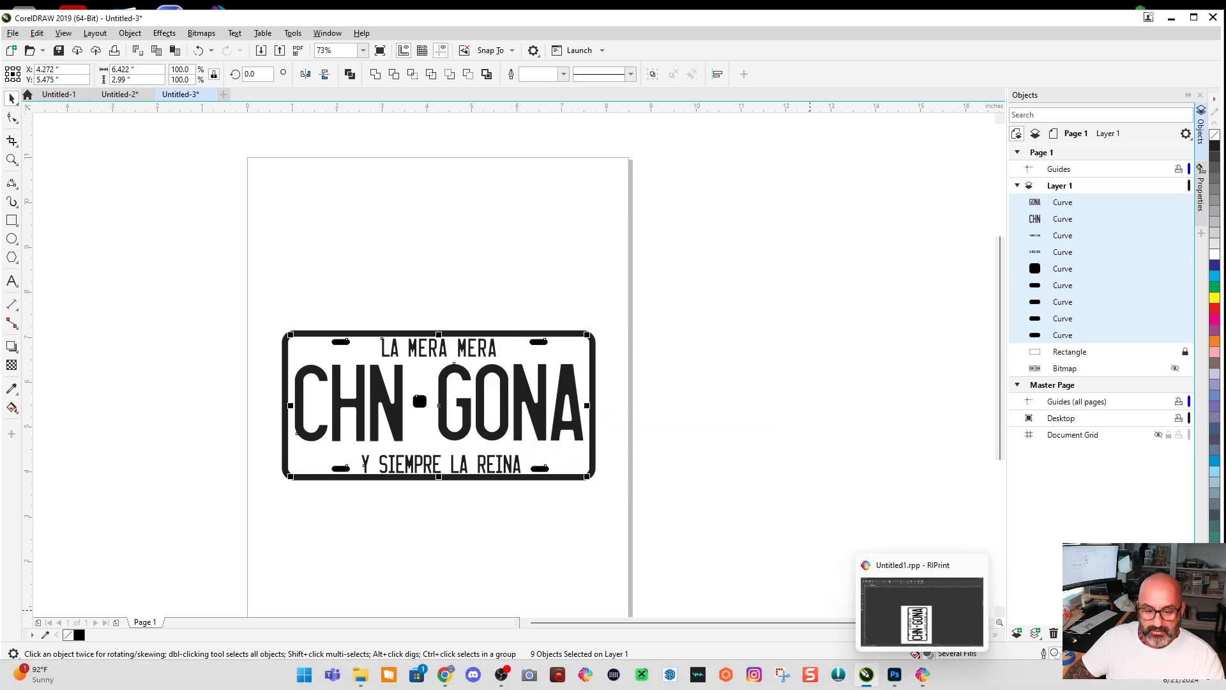
# Find the exported "Video Plate 1" file in File Explorer and open it in Photoshop
pyautogui.click(364, 682)
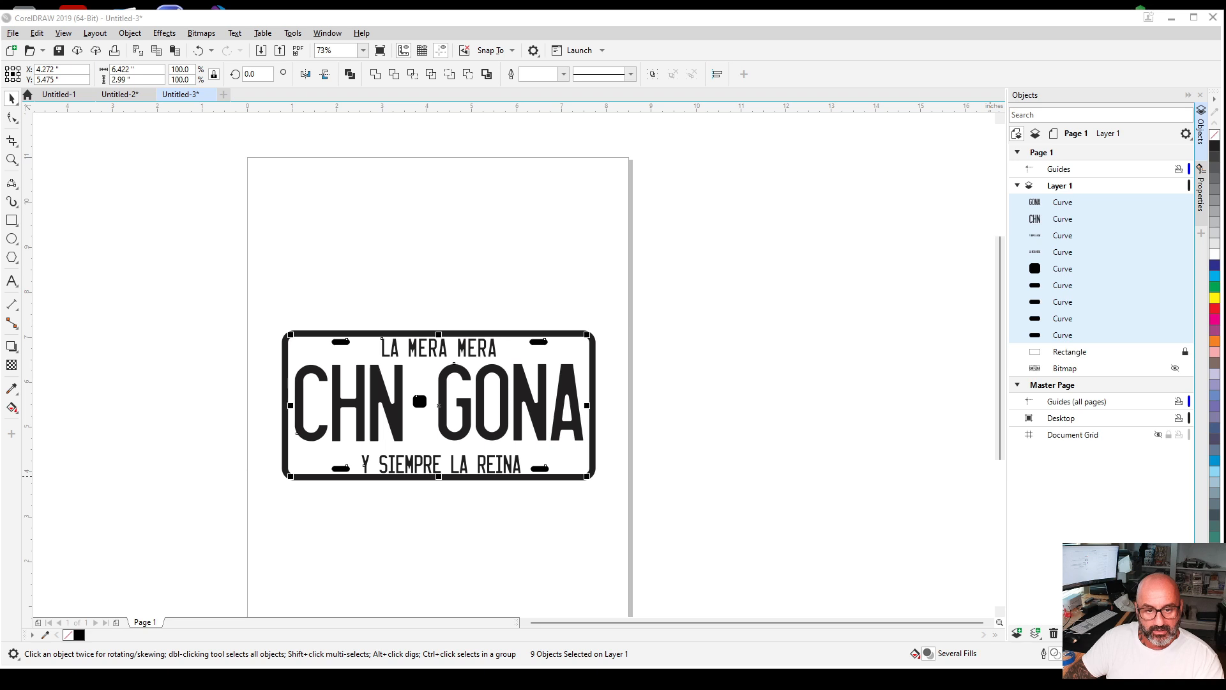
pyautogui.moveTo(1223, 178); pyautogui.dragTo(606, 83)
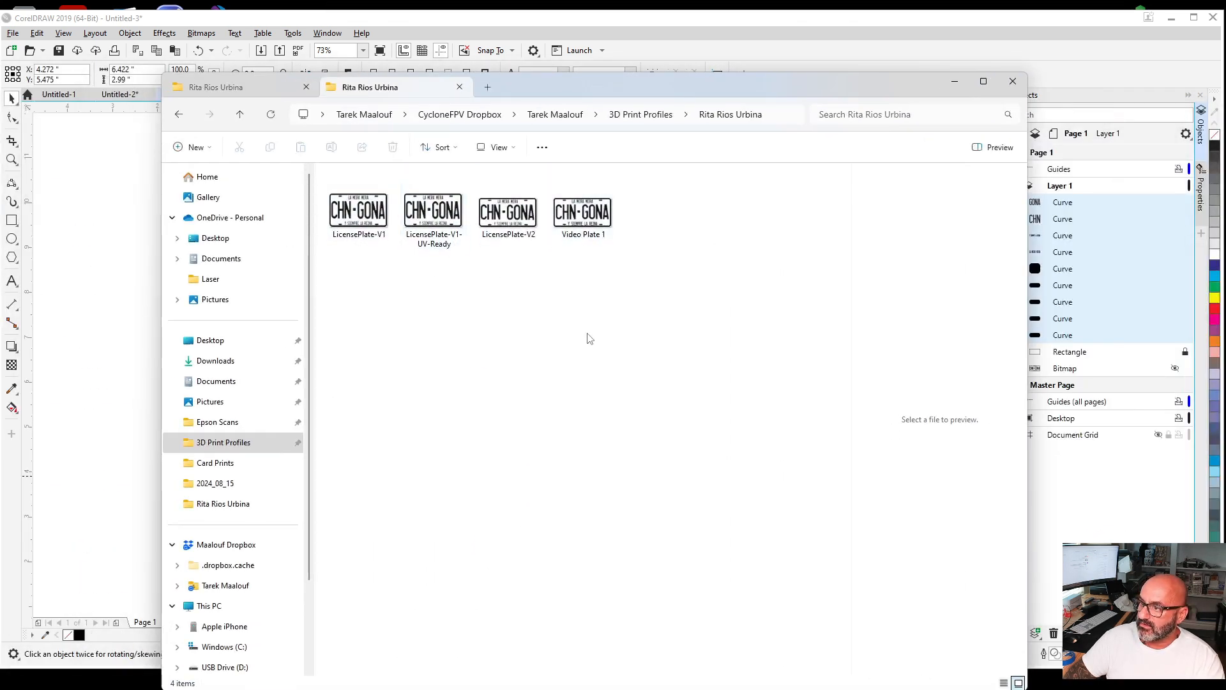
pyautogui.moveTo(591, 221)
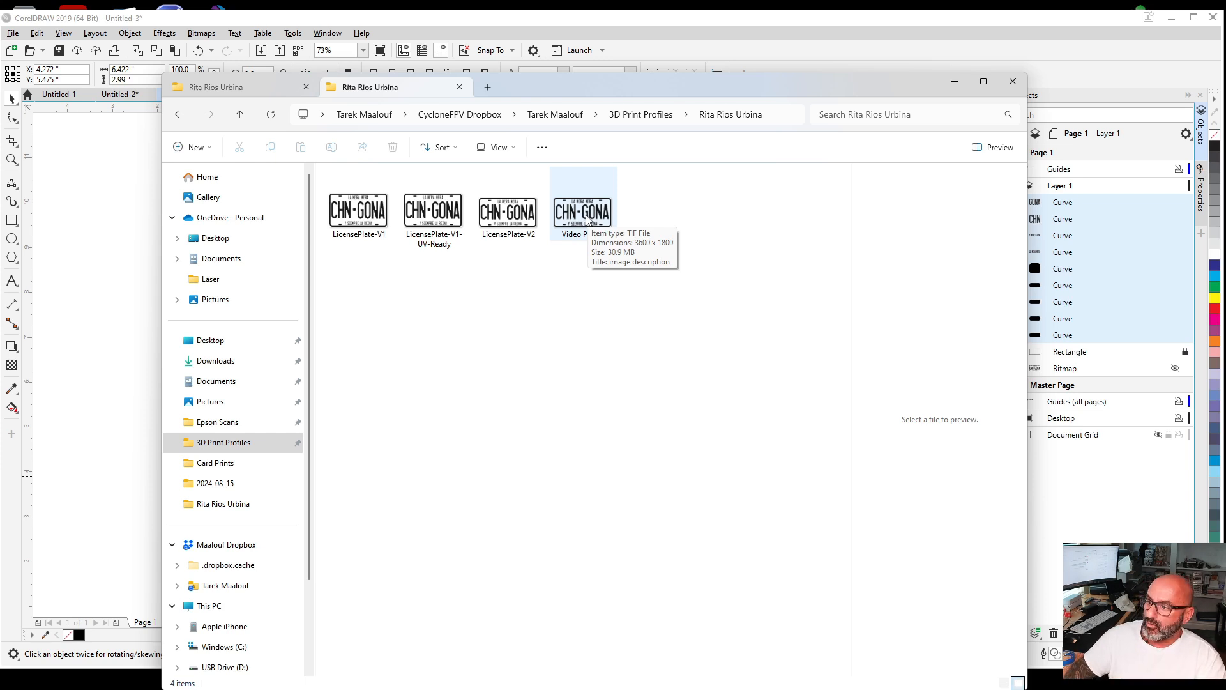
pyautogui.rightClick(586, 219)
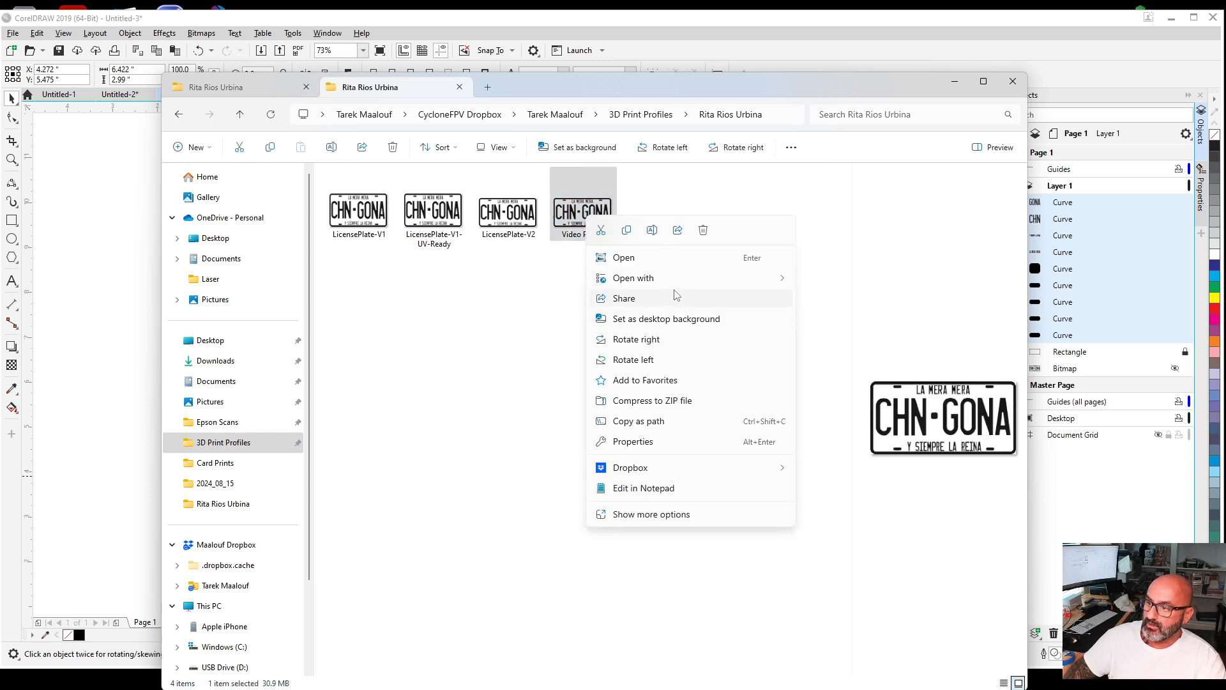
pyautogui.moveTo(680, 285)
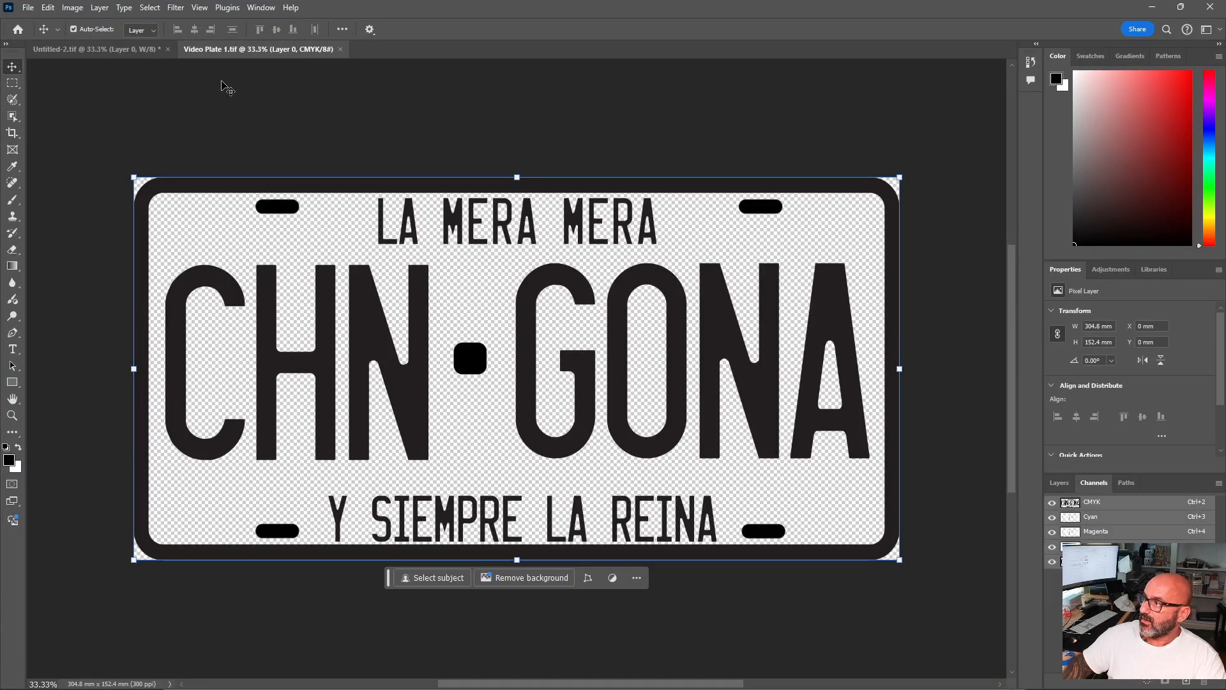
# Examine the opened plate image, show its layers and check its colour mode and bit depth
pyautogui.click(95, 49)
pyautogui.click(221, 50)
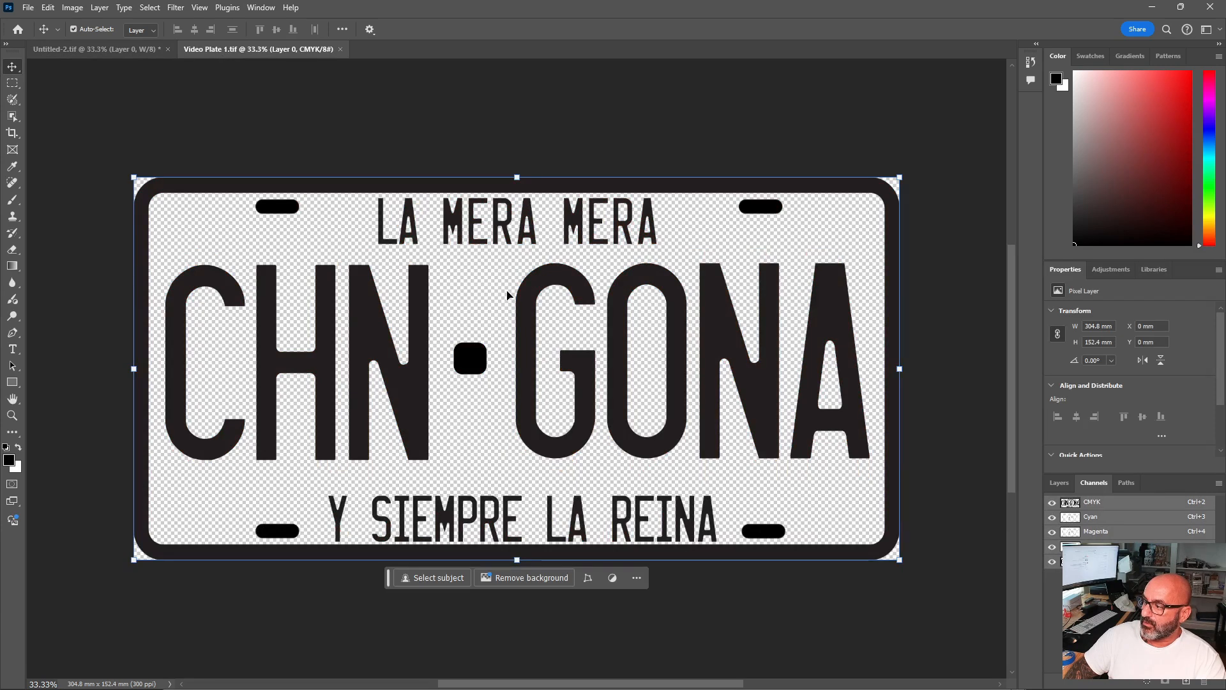
pyautogui.click(496, 155)
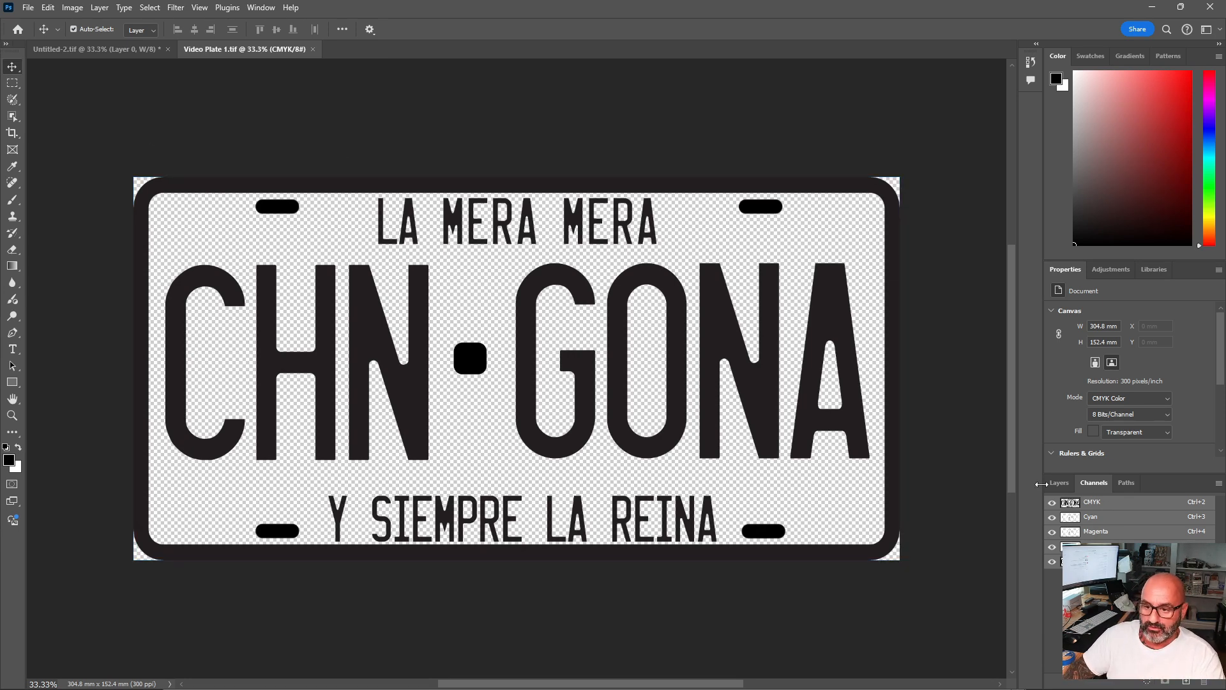
pyautogui.click(1058, 483)
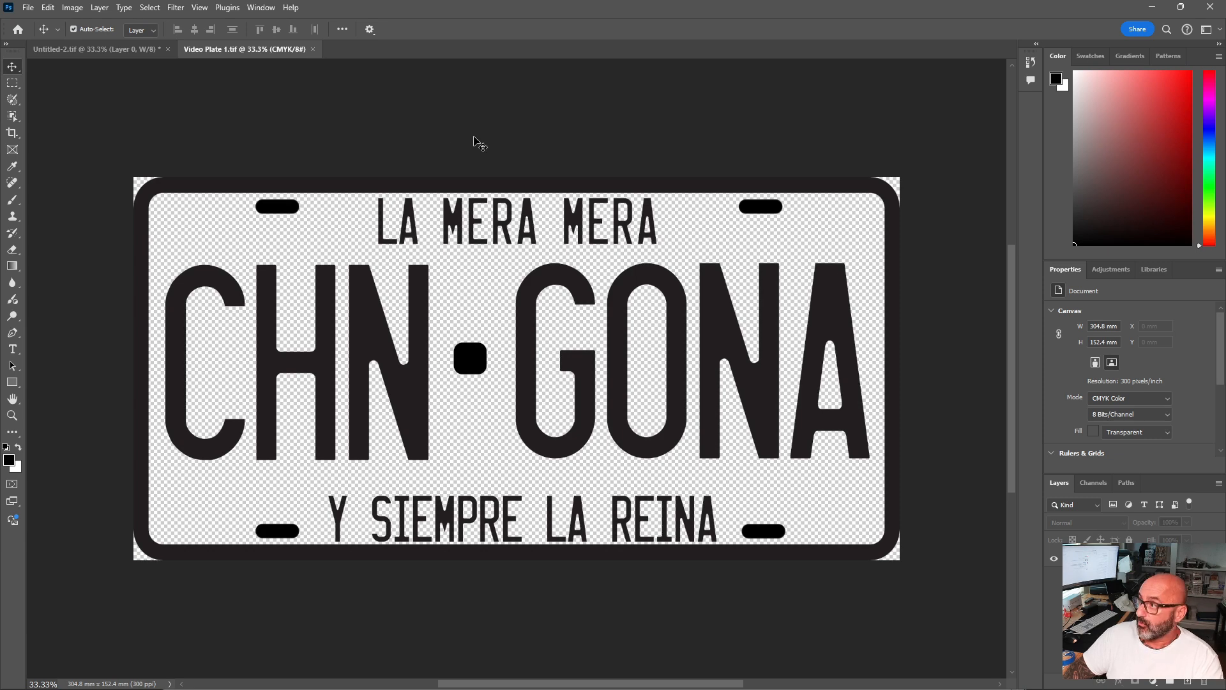
pyautogui.click(76, 8)
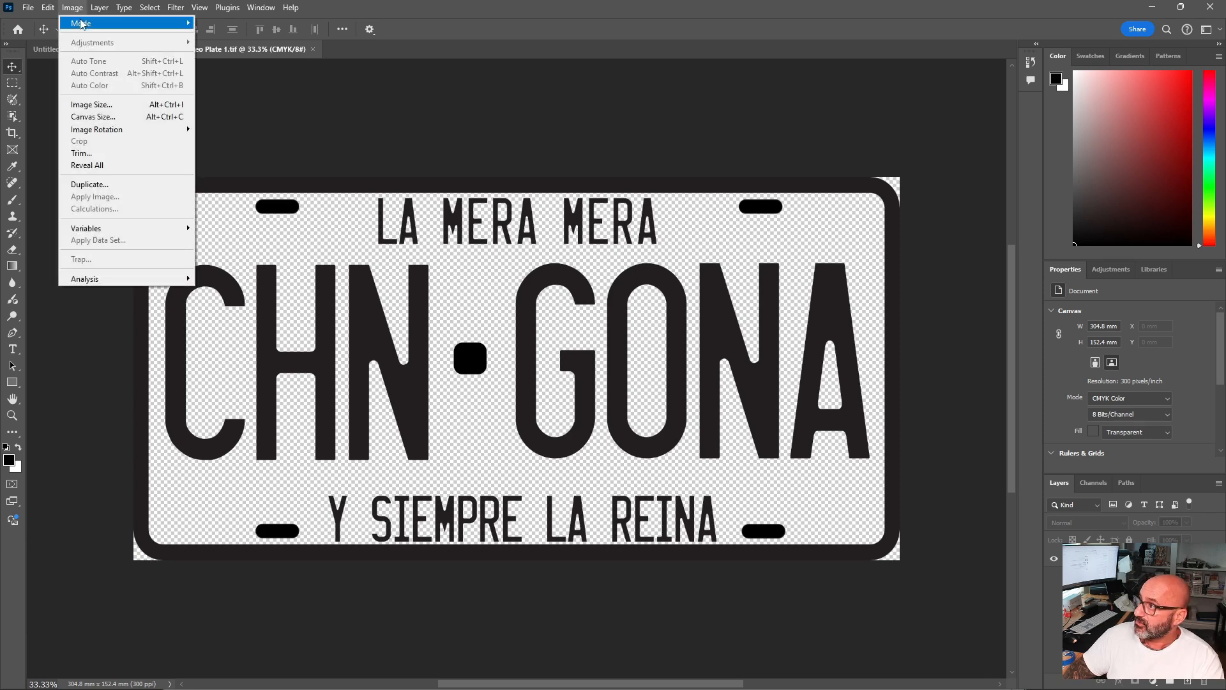
pyautogui.moveTo(83, 24)
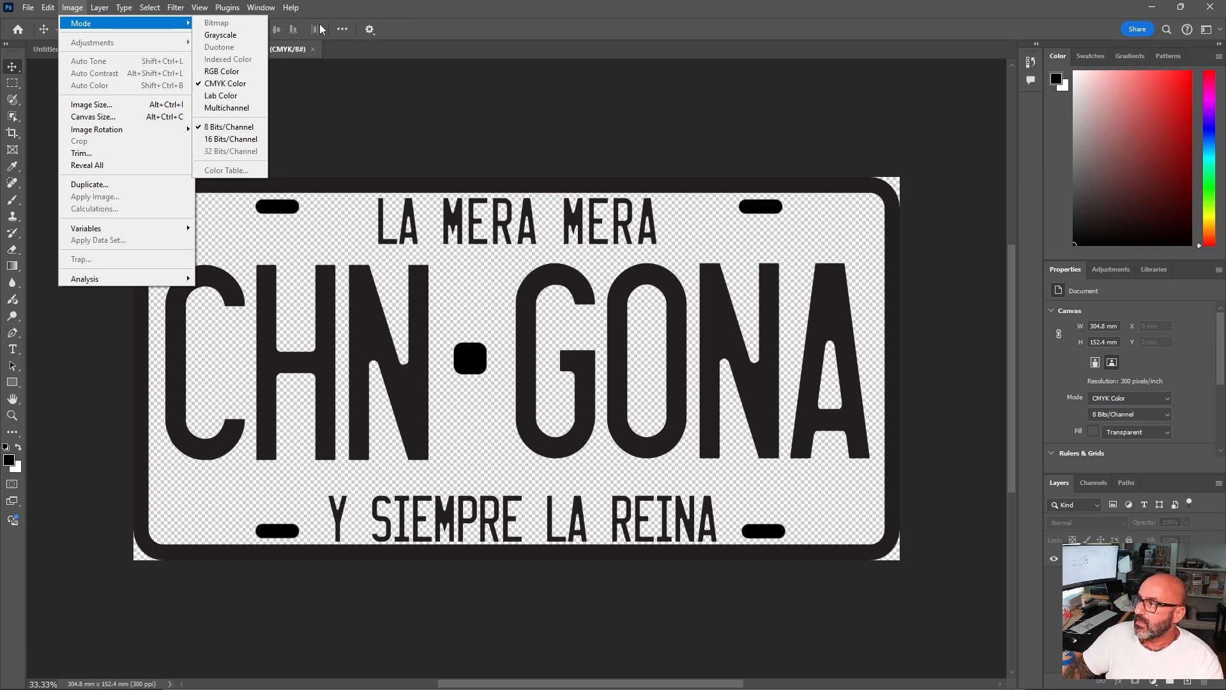
pyautogui.click(394, 7)
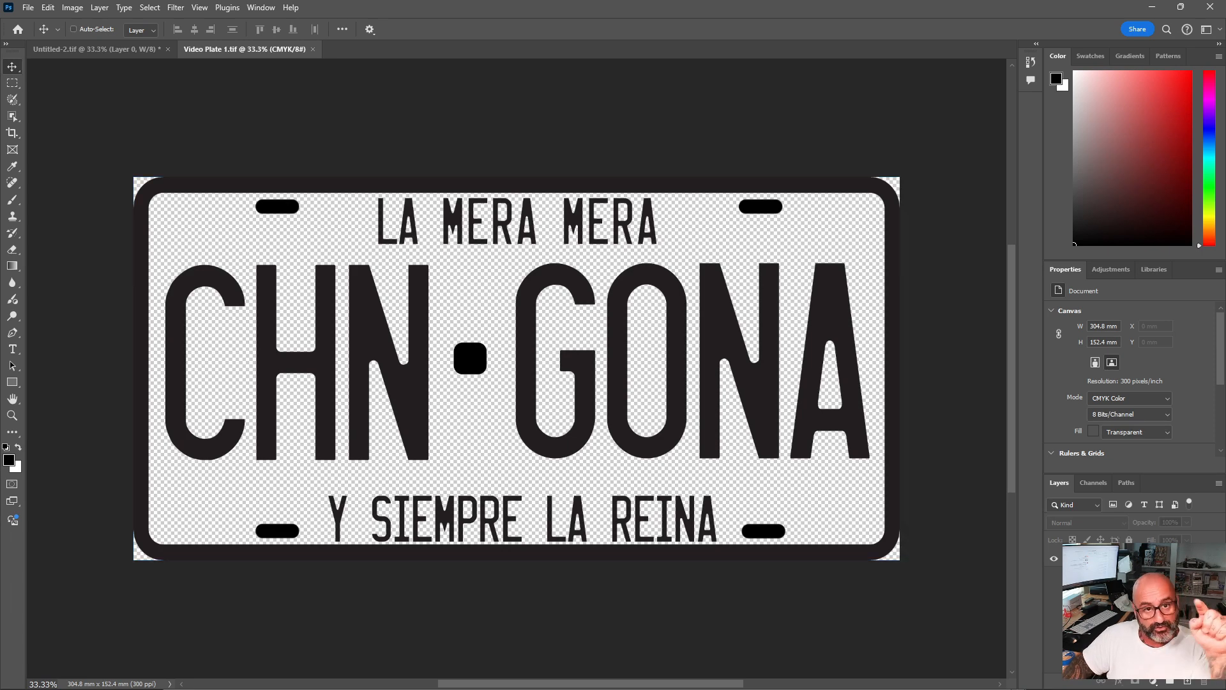
# Load the plate layer's opaque artwork as a selection
pyautogui.keyDown('ctrl'); pyautogui.click(1074, 559); pyautogui.keyUp('ctrl')
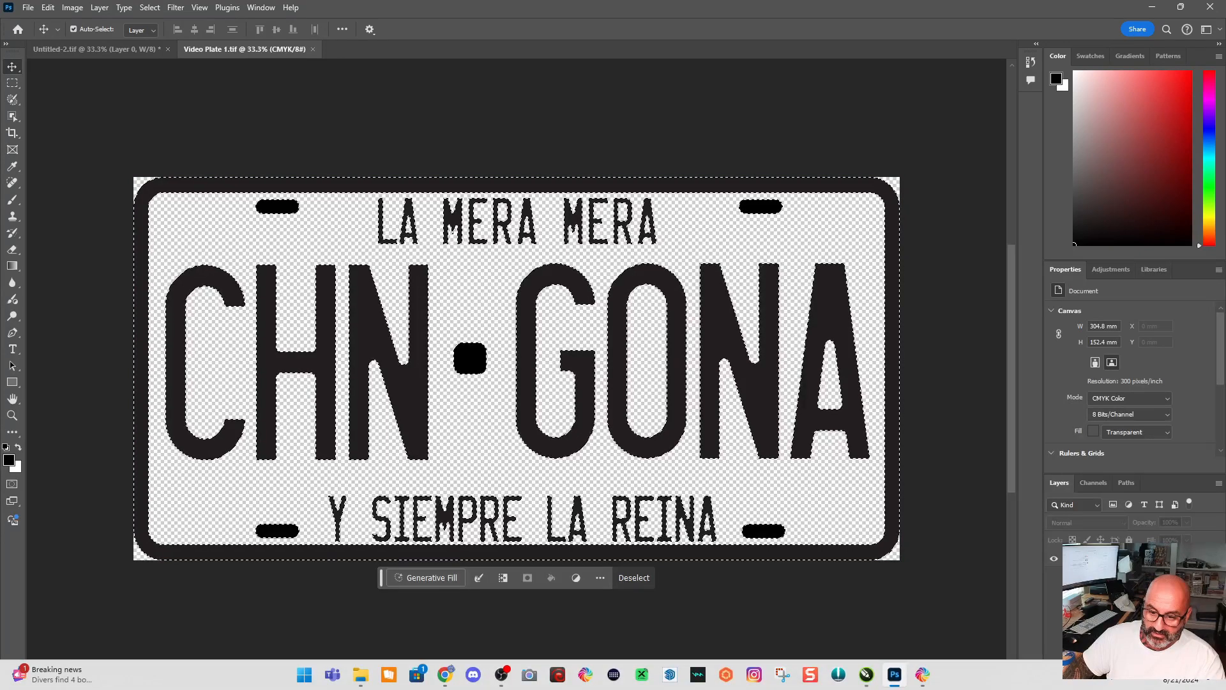
# Add a new layer and contract the plate artwork selection by 1 pixel
pyautogui.click(1189, 682)
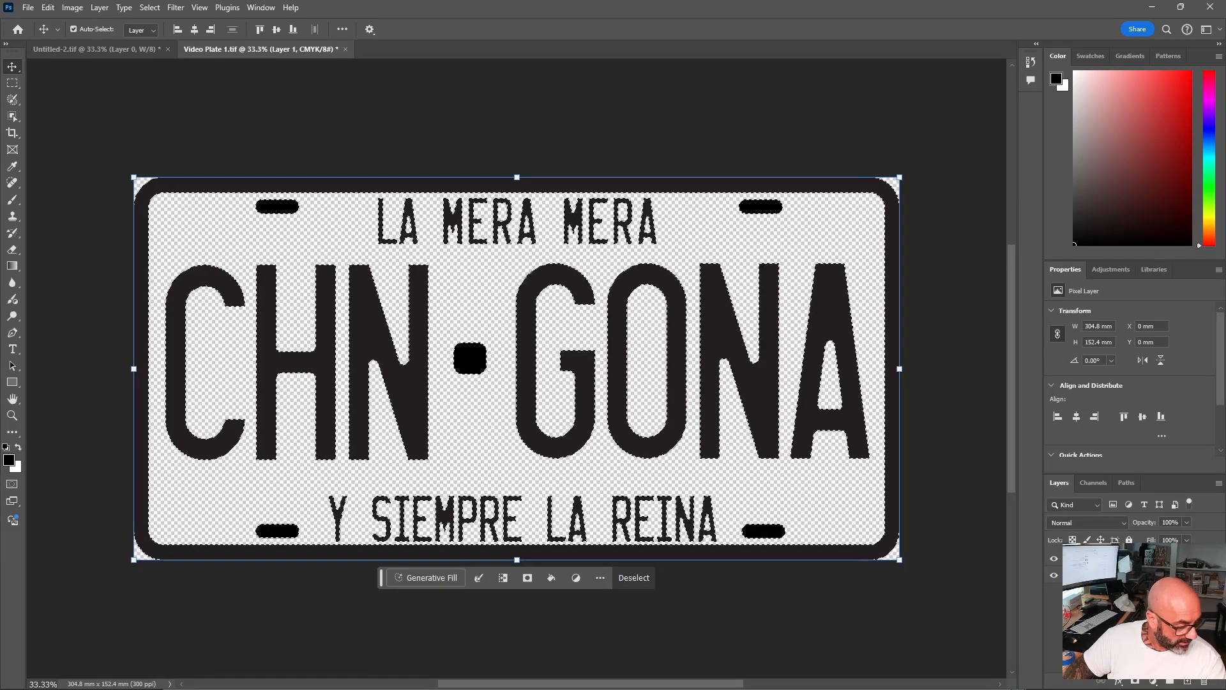
pyautogui.click(150, 7)
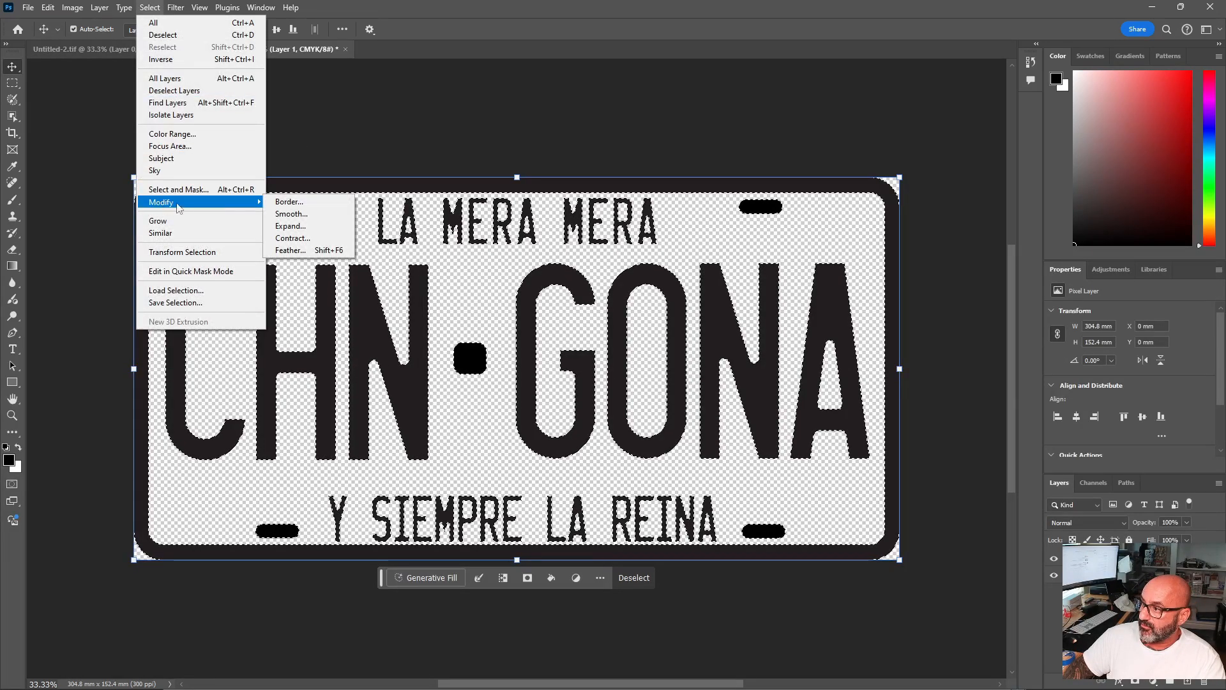
pyautogui.click(344, 239)
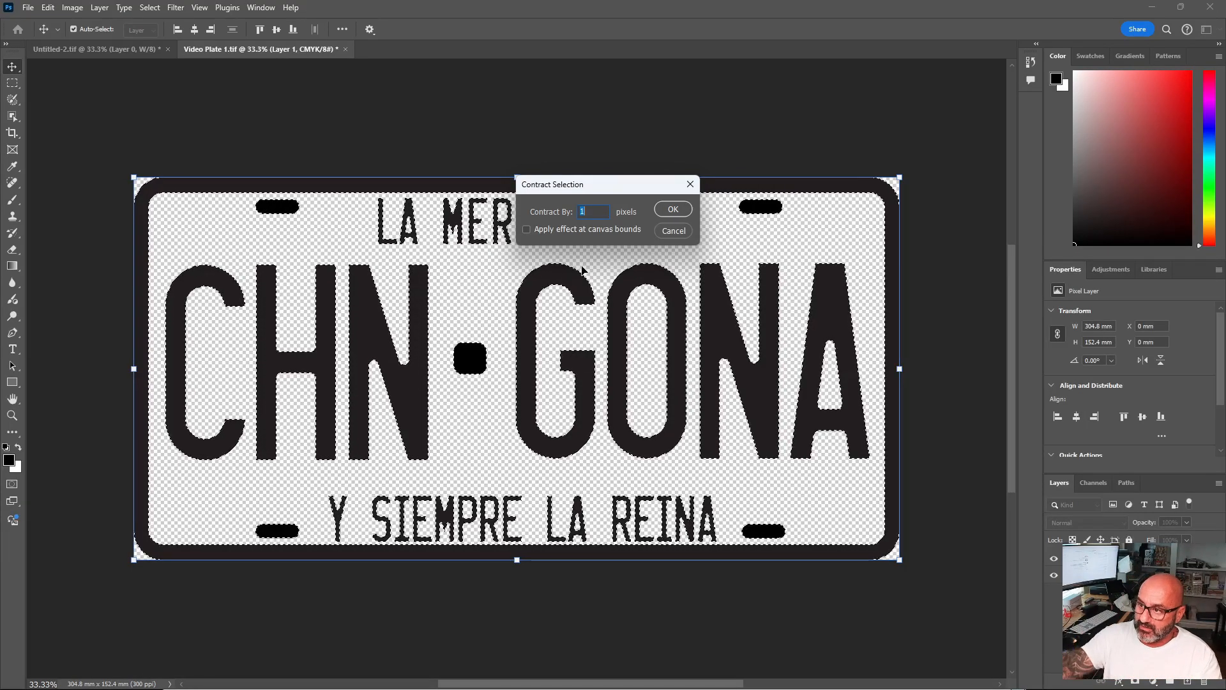
pyautogui.click(690, 210)
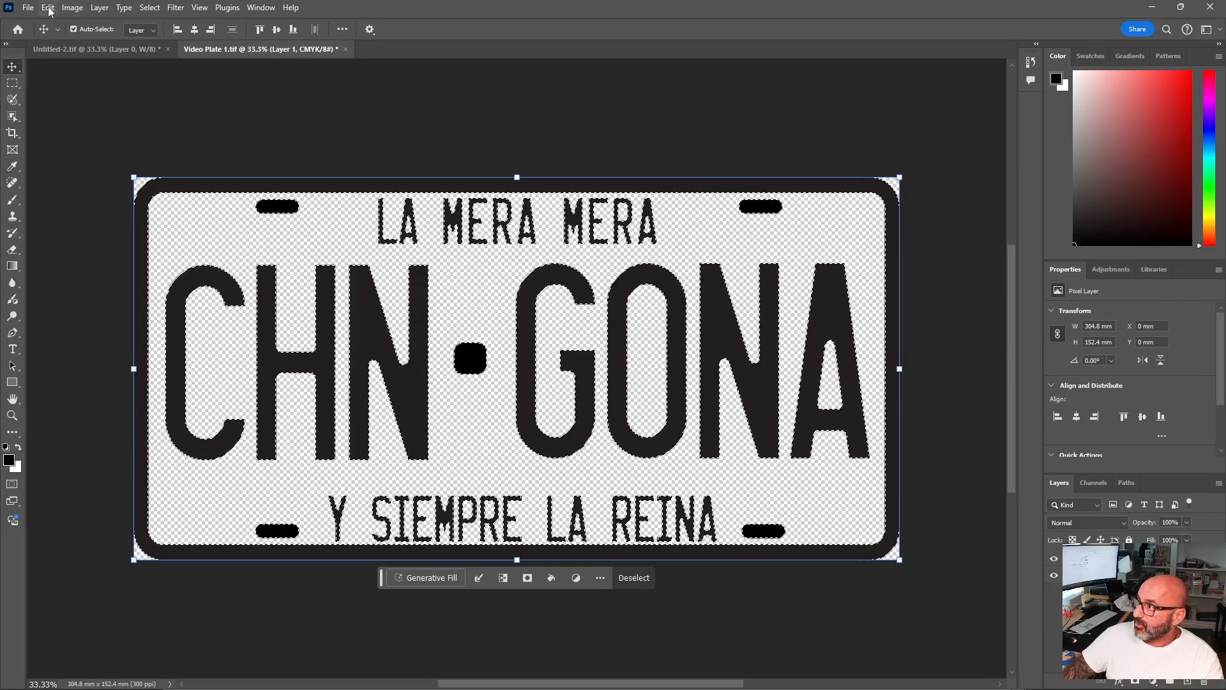
# Fill the selection on the new layer with white in Normal mode at 100% opacity and place that layer beneath the black artwork
pyautogui.click(29, 7)
pyautogui.moveTo(48, 8)
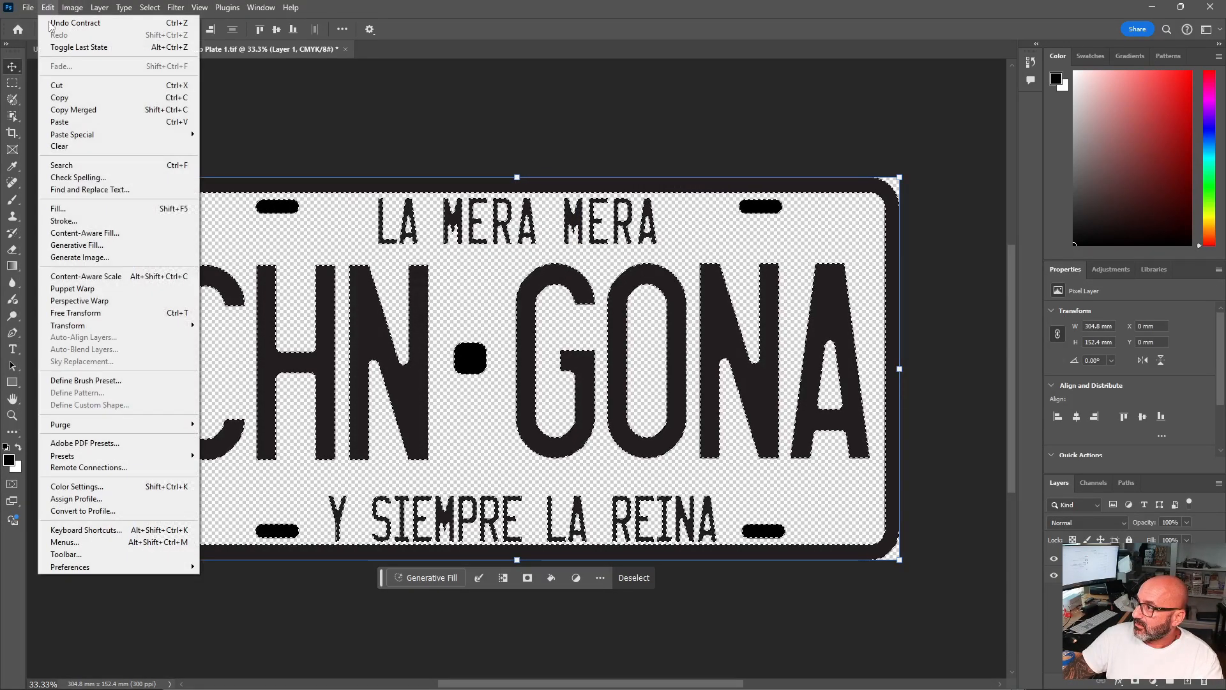
pyautogui.click(58, 209)
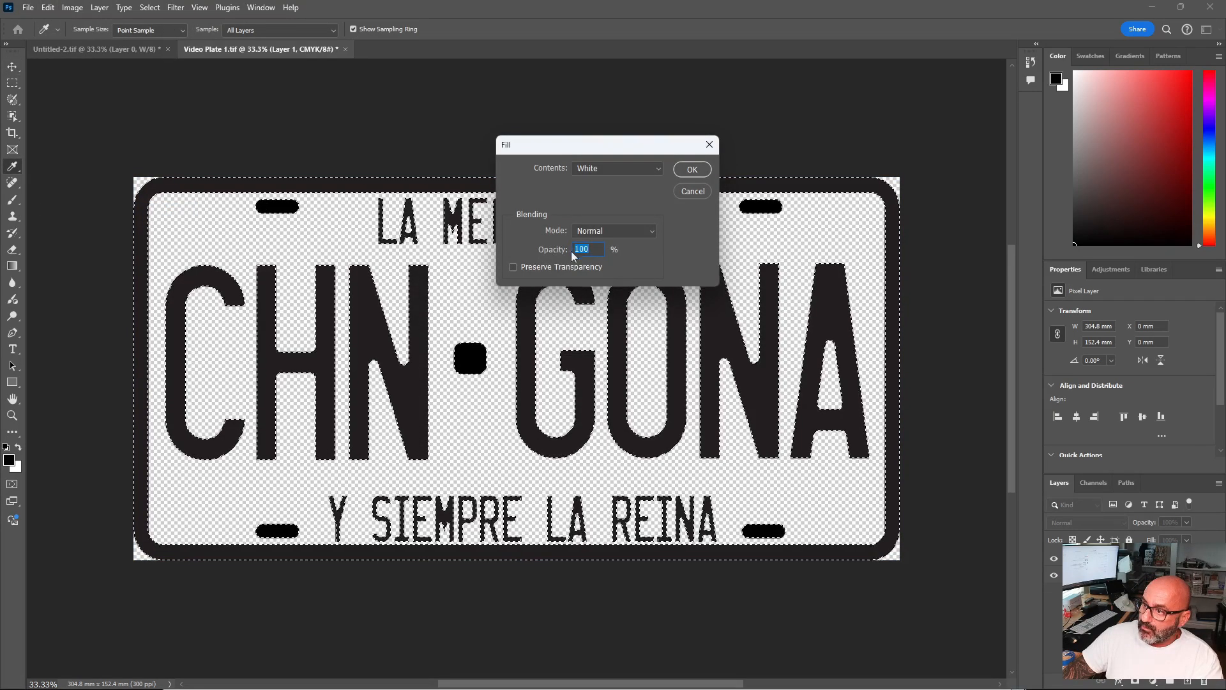
pyautogui.click(692, 169)
pyautogui.press('v')
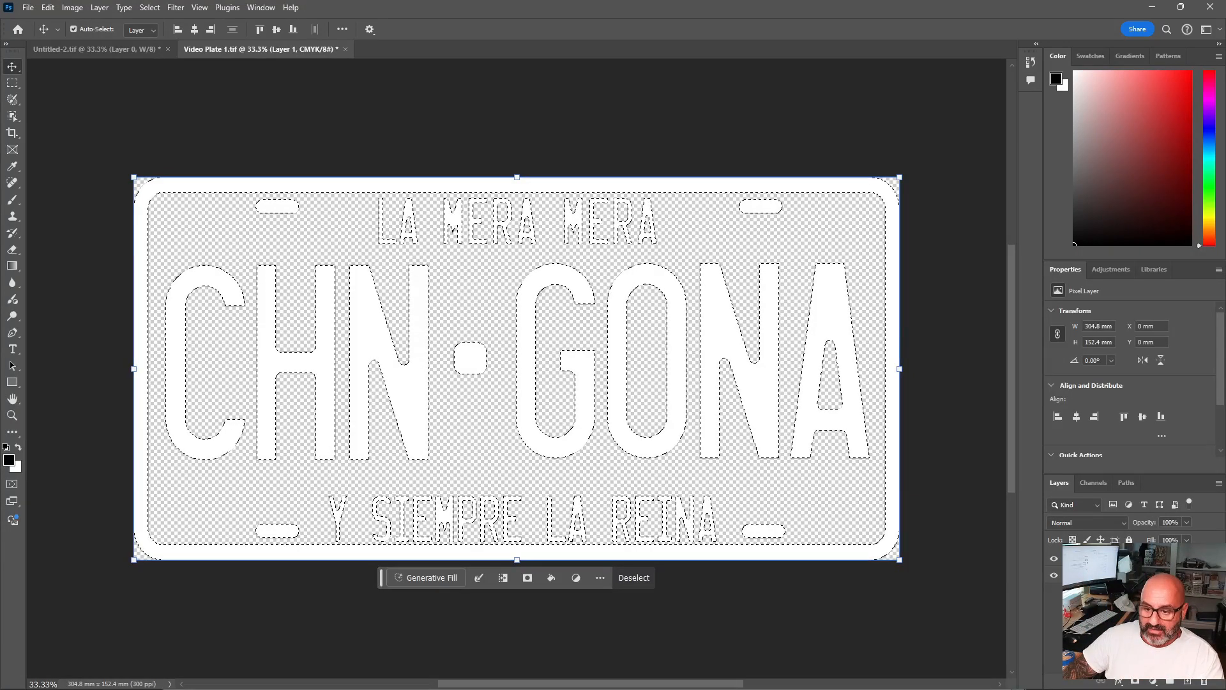
pyautogui.moveTo(1108, 576); pyautogui.dragTo(1108, 567)
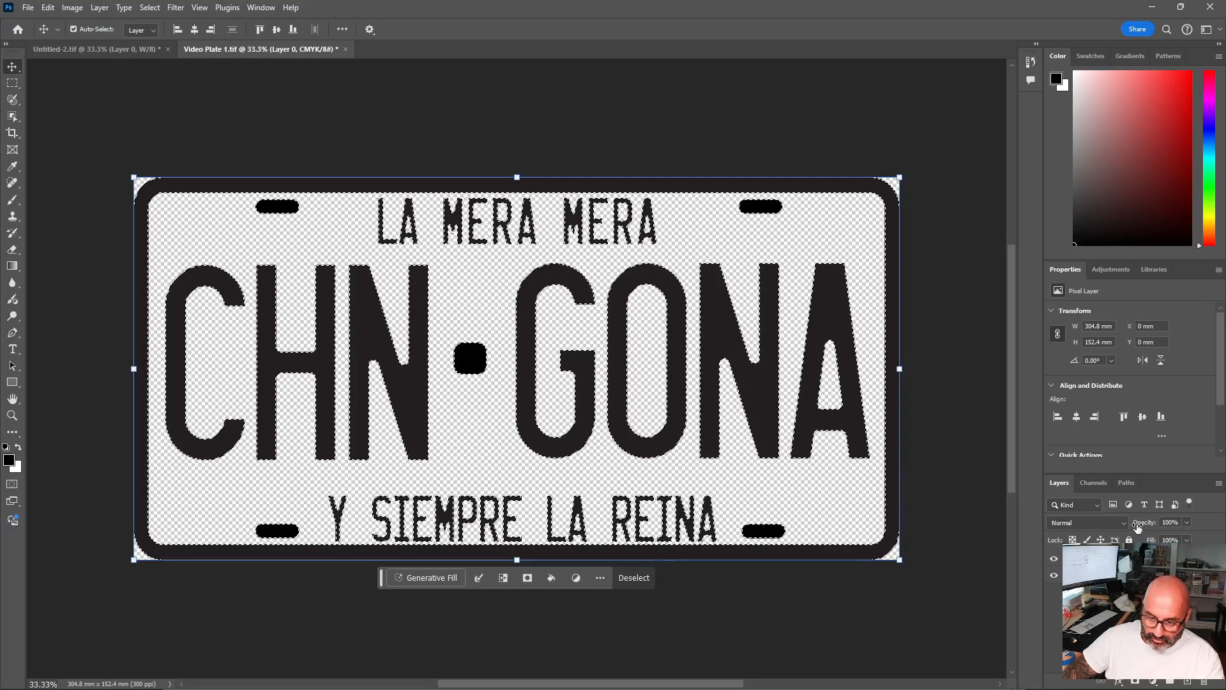
# Create a spot channel from the selection, named W, with red ink colour and 100% solidity
pyautogui.click(1101, 485)
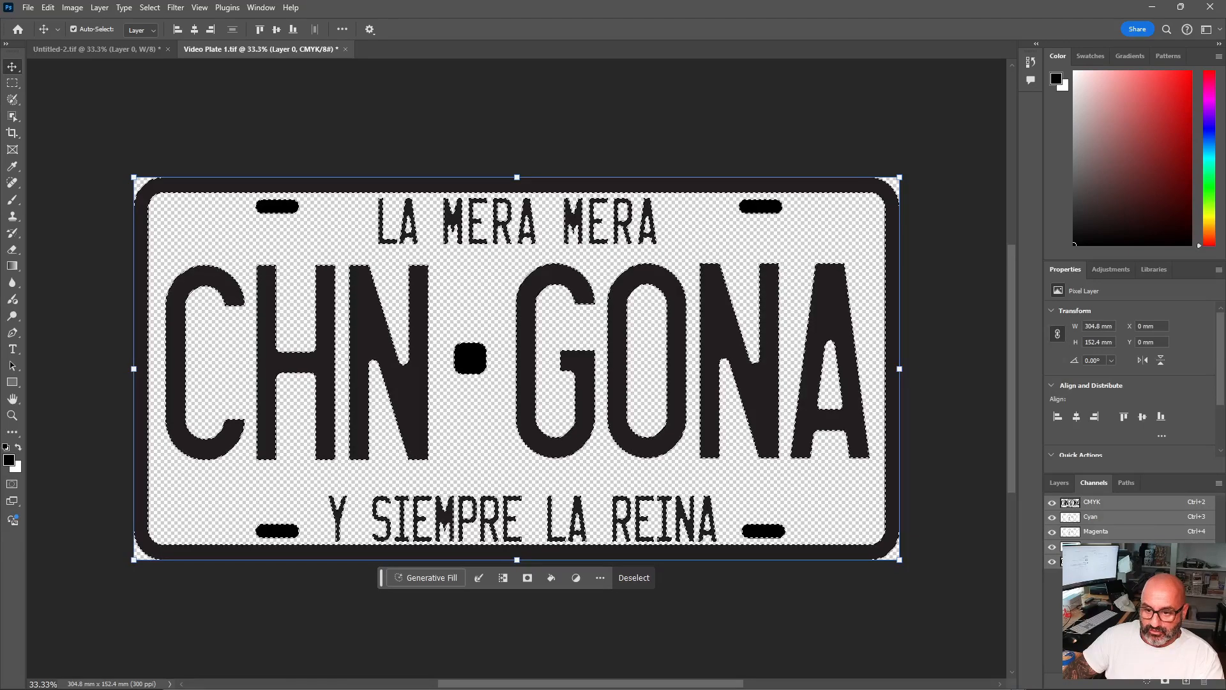
pyautogui.click(1218, 484)
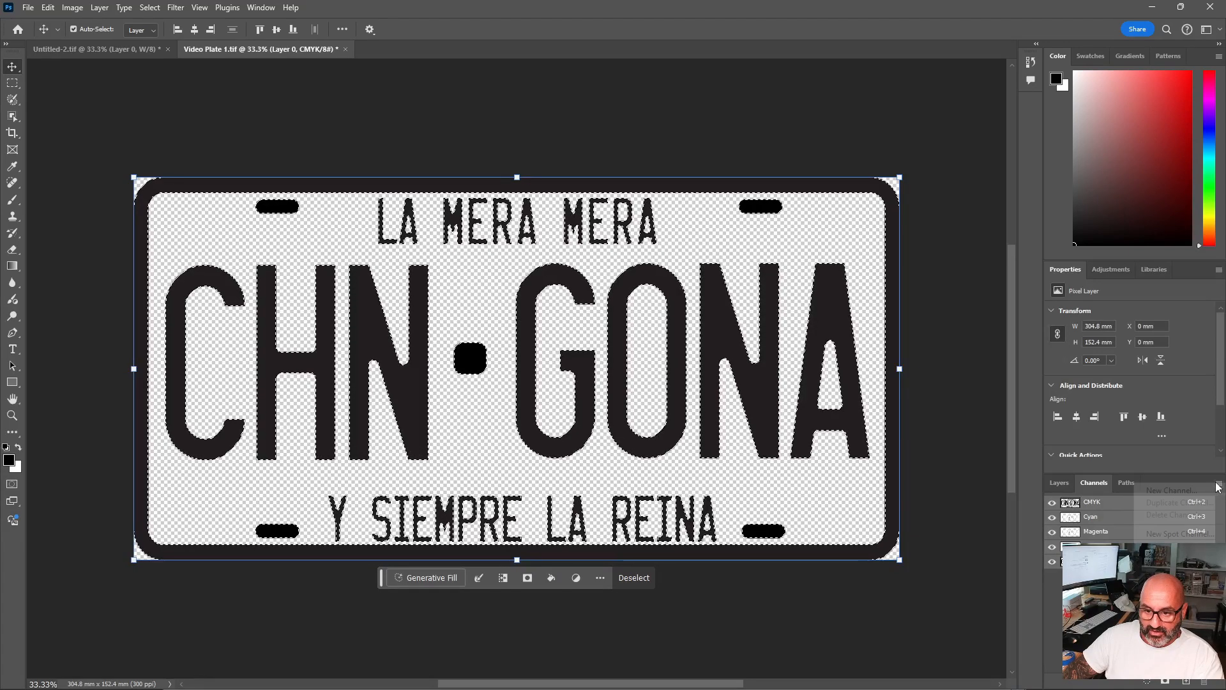
pyautogui.click(1171, 533)
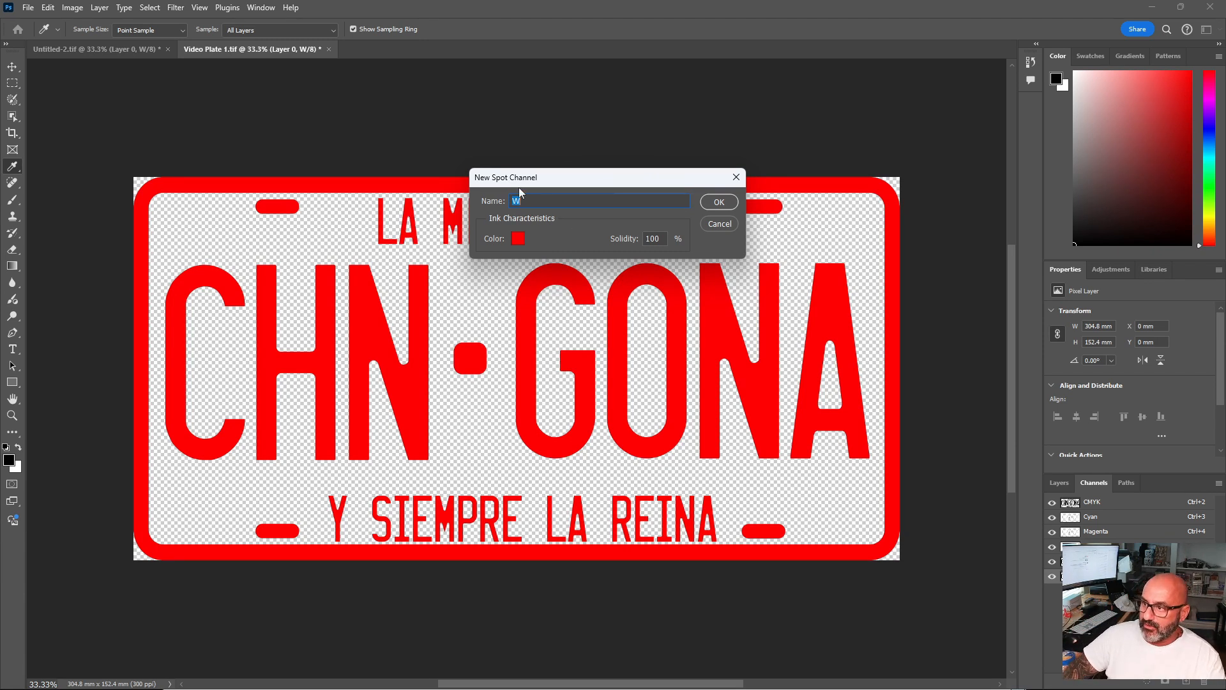
pyautogui.click(719, 201)
pyautogui.press('v')
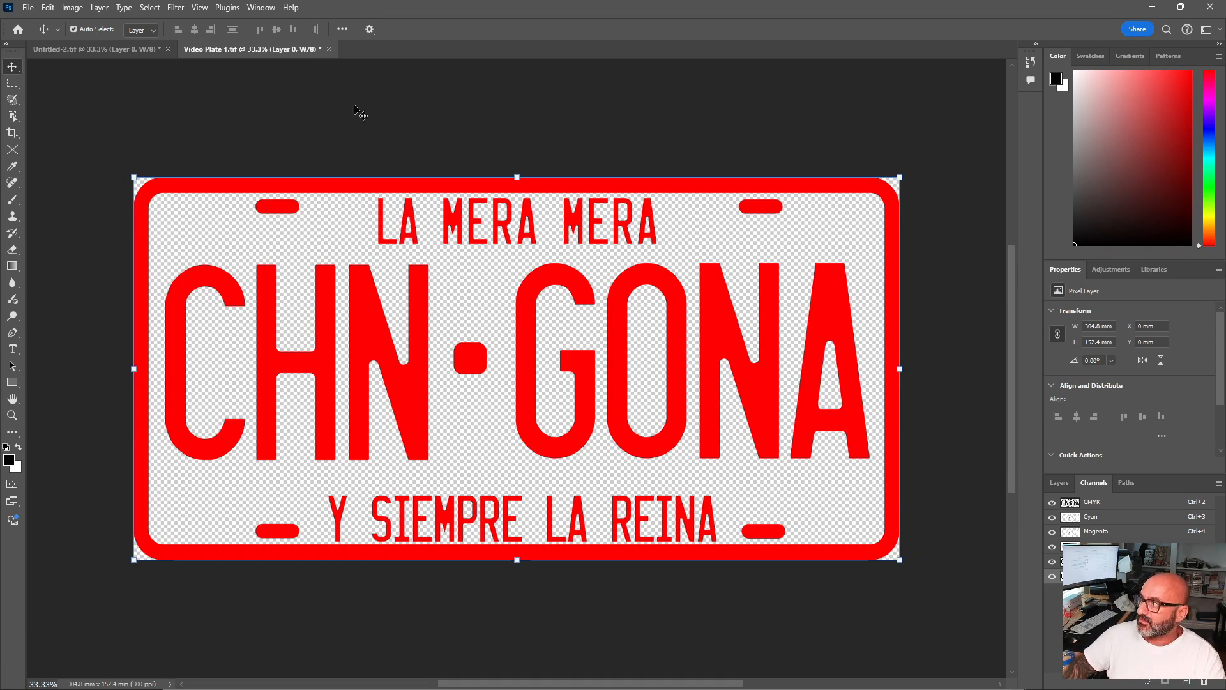
# Start saving a TIFF copy of the plate under the file name "Video Plate 1 - UV Ready"
pyautogui.click(28, 7)
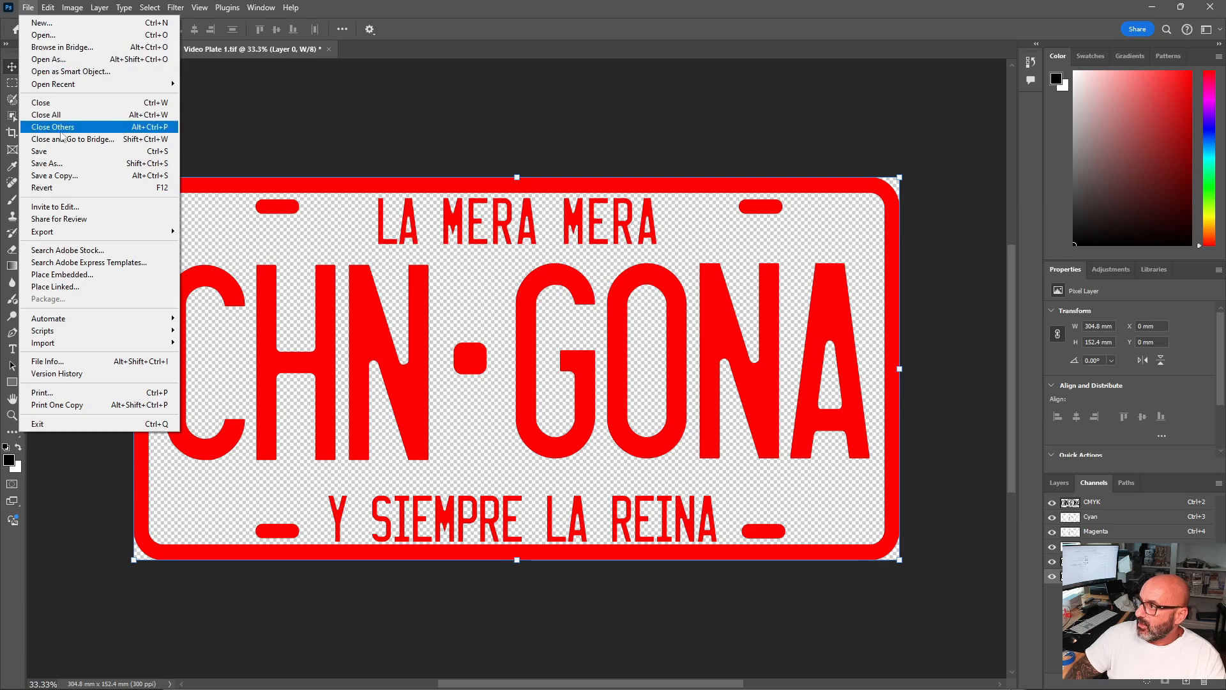
pyautogui.click(72, 177)
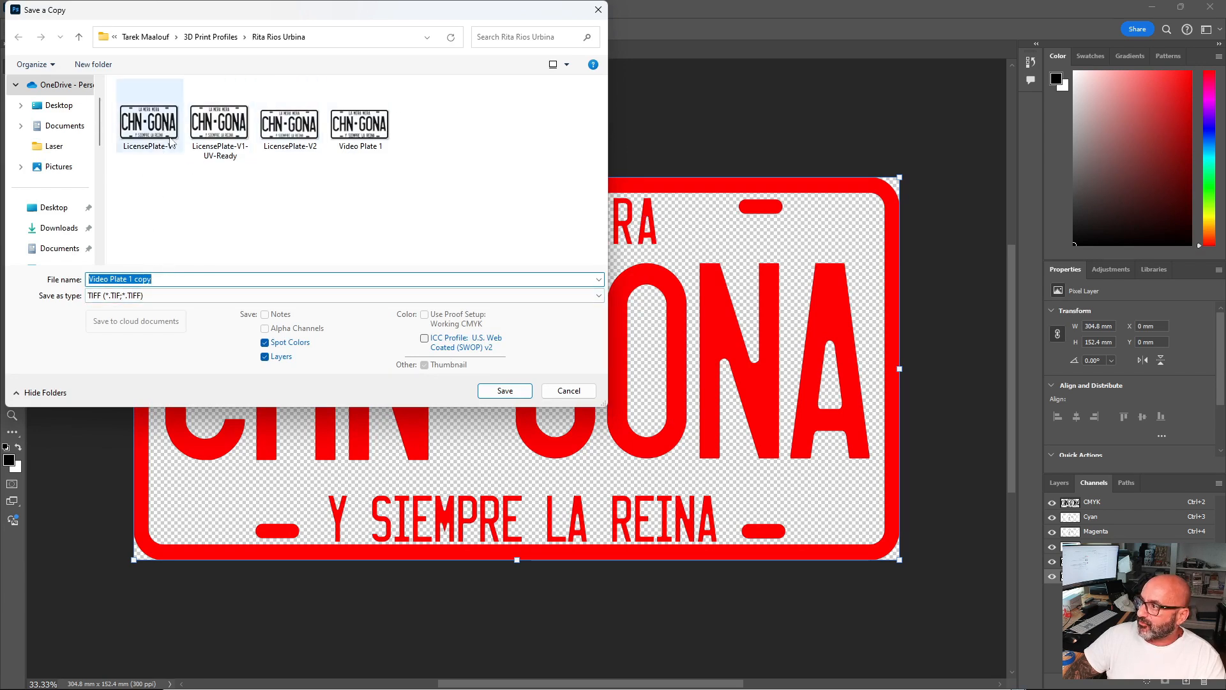
pyautogui.click(140, 279)
pyautogui.doubleClick(140, 279)
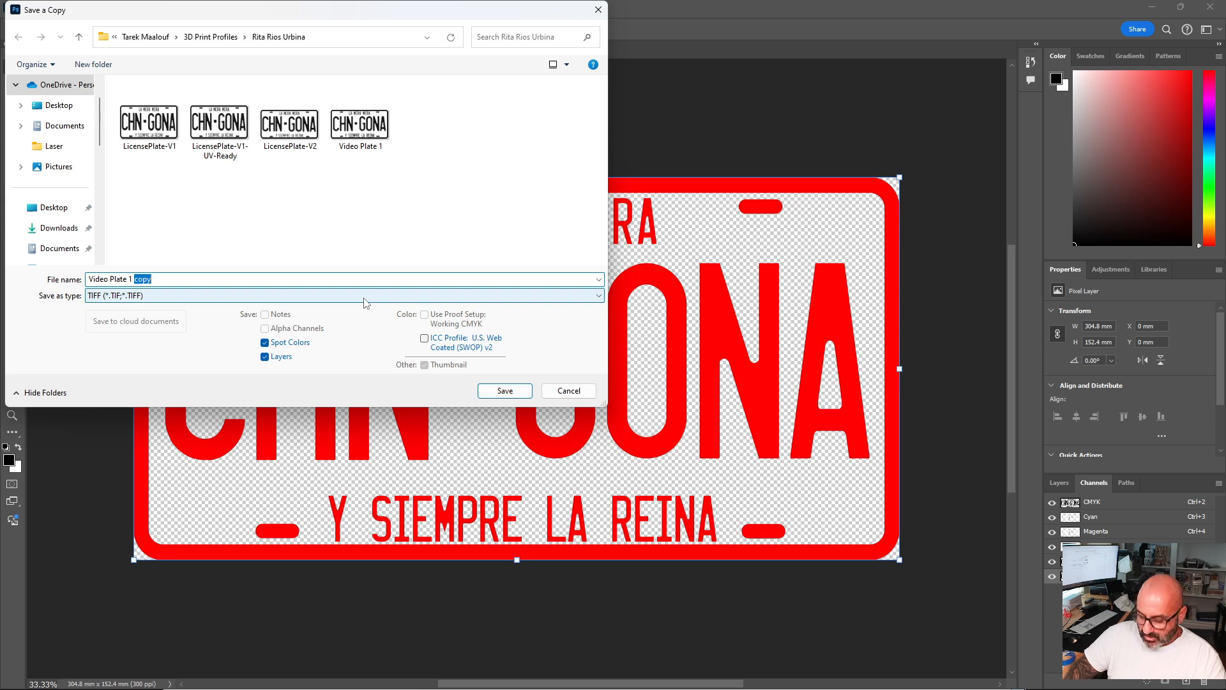
pyautogui.write('- ')
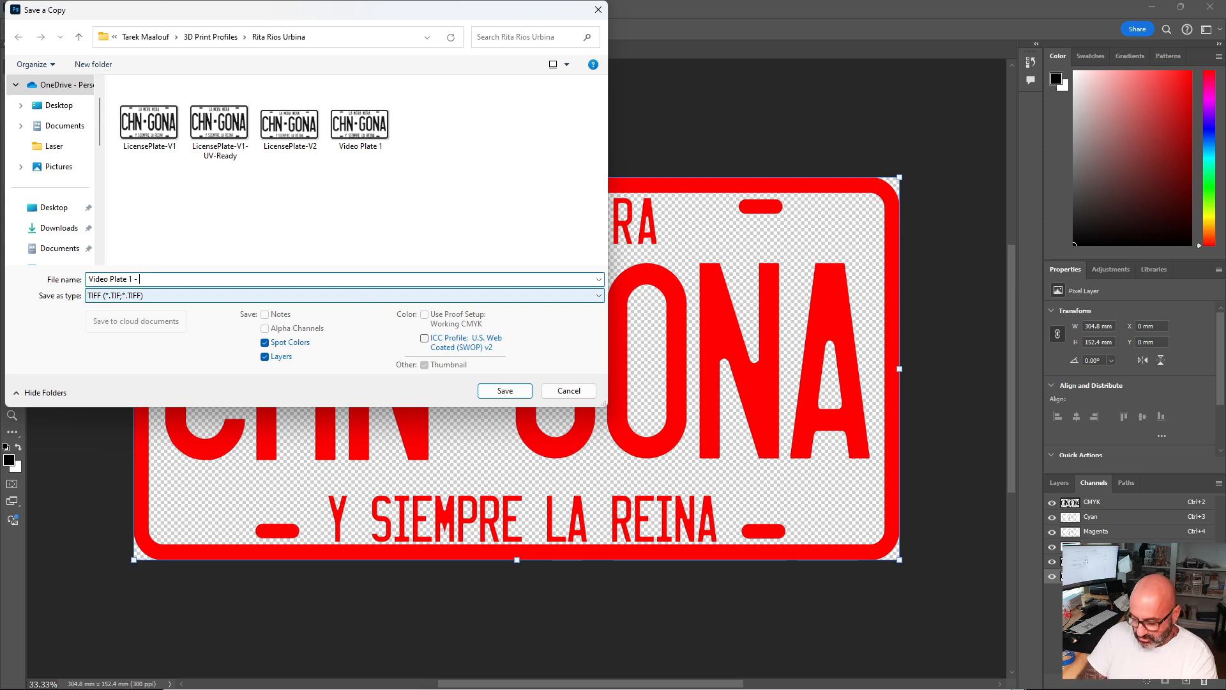
pyautogui.write('UV Readu')
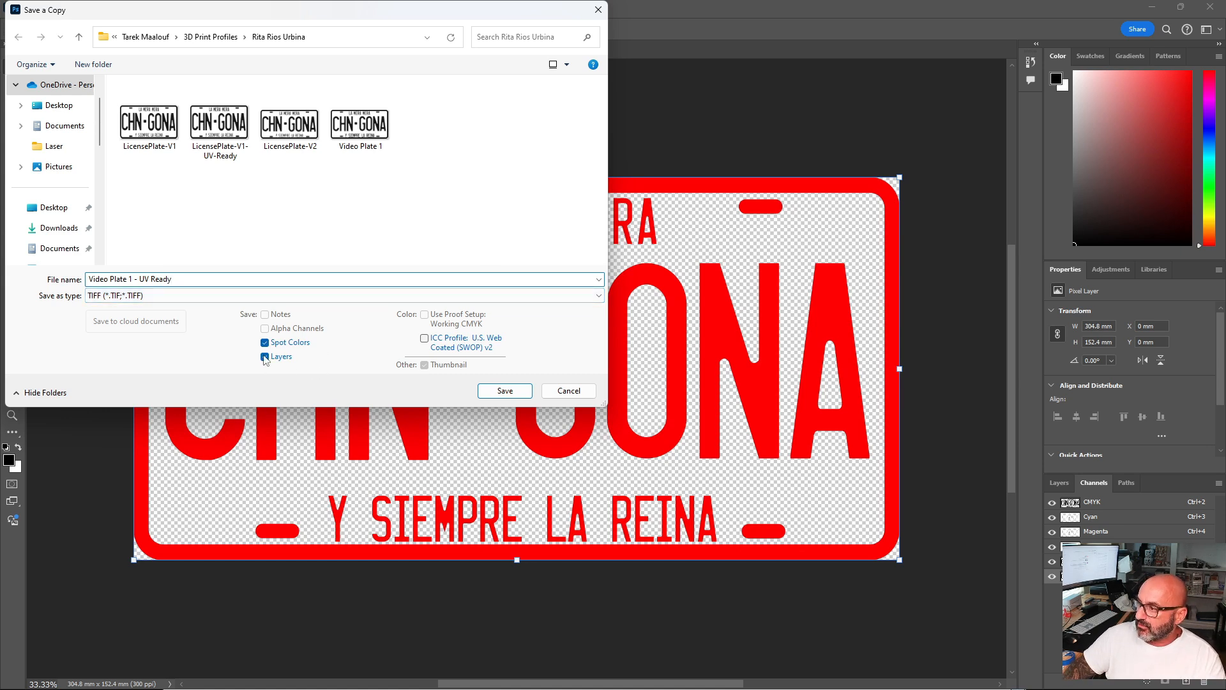
# Embed the U.S. Web Coated (SWOP) v2 ICC profile and save the copy with no image compression, transparency kept and RLE layer compression
pyautogui.click(424, 338)
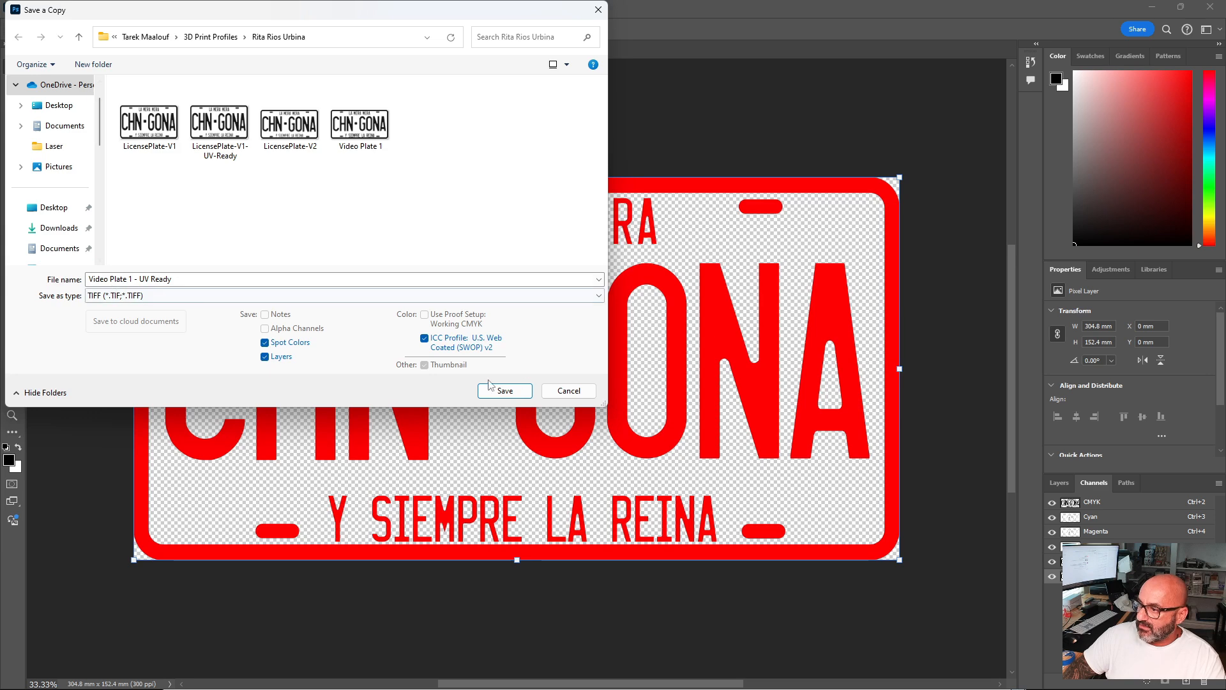
pyautogui.hotkey('ctrl', 's')
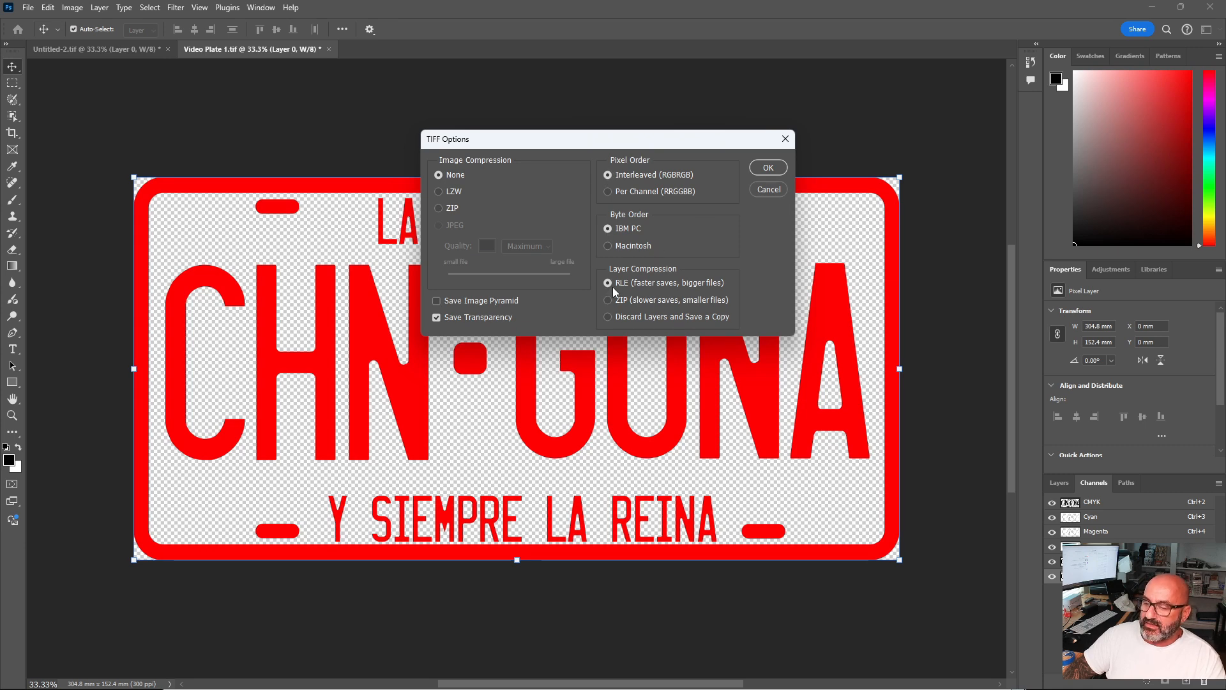
pyautogui.click(769, 167)
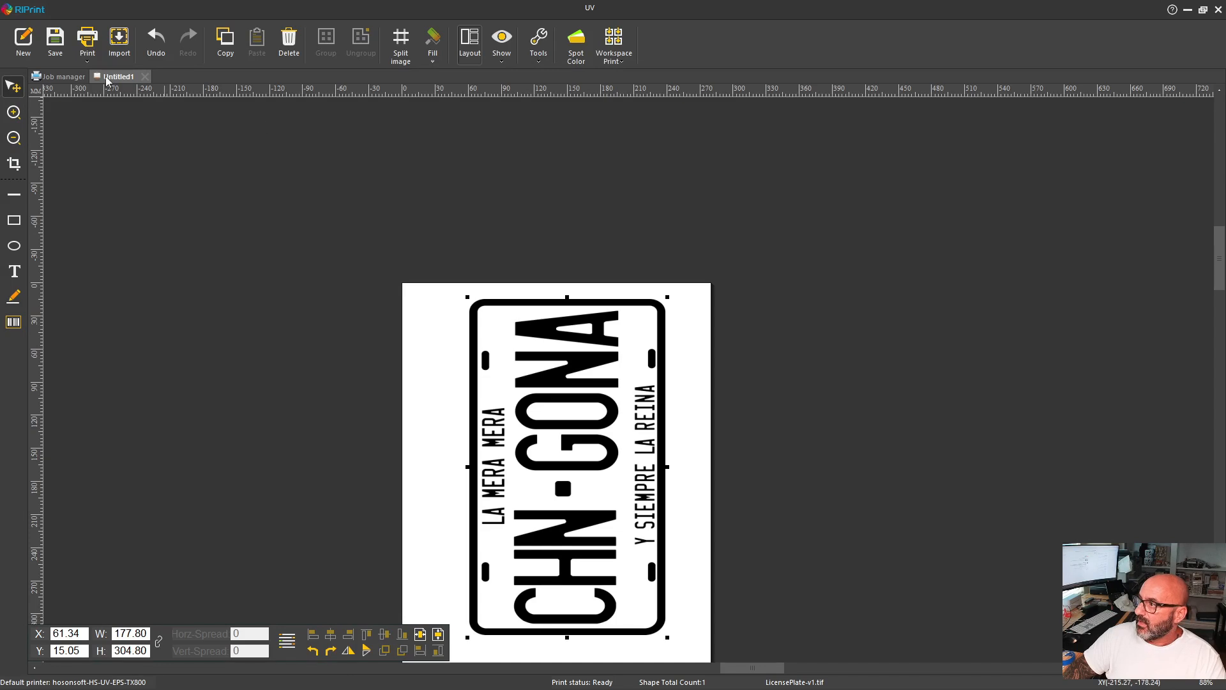
# In RIPrint, create a new document and import "Video Plate 1 - UV Ready" at its original size
pyautogui.click(23, 39)
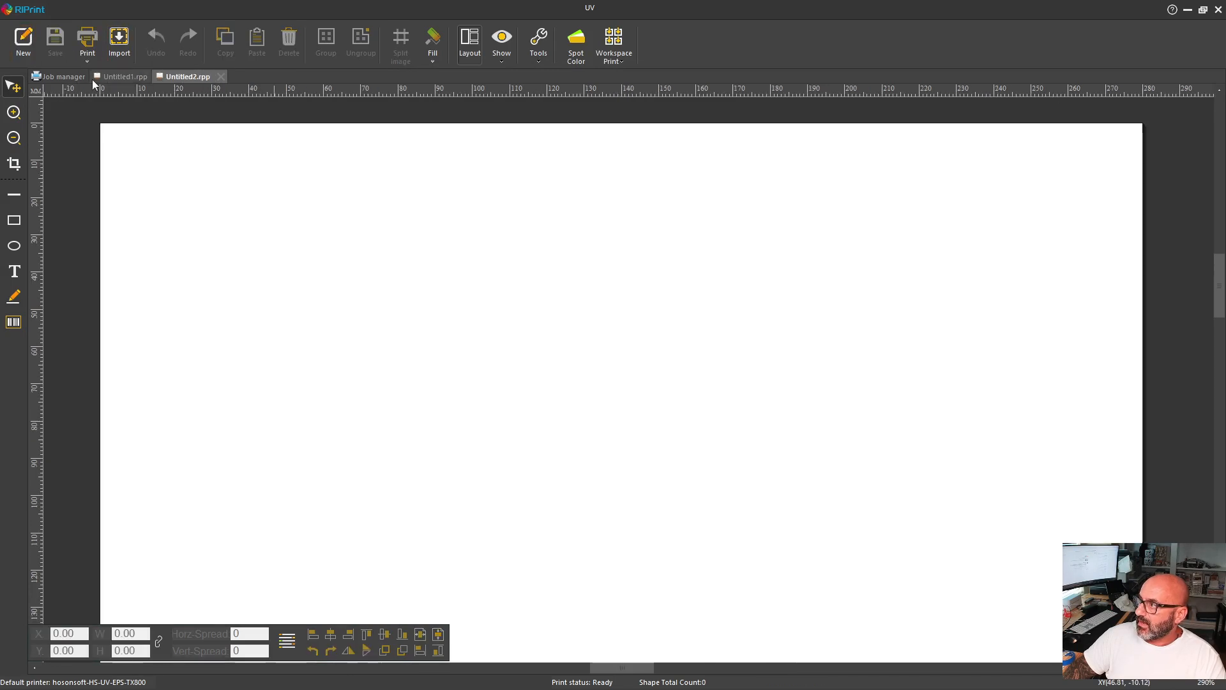
pyautogui.click(119, 40)
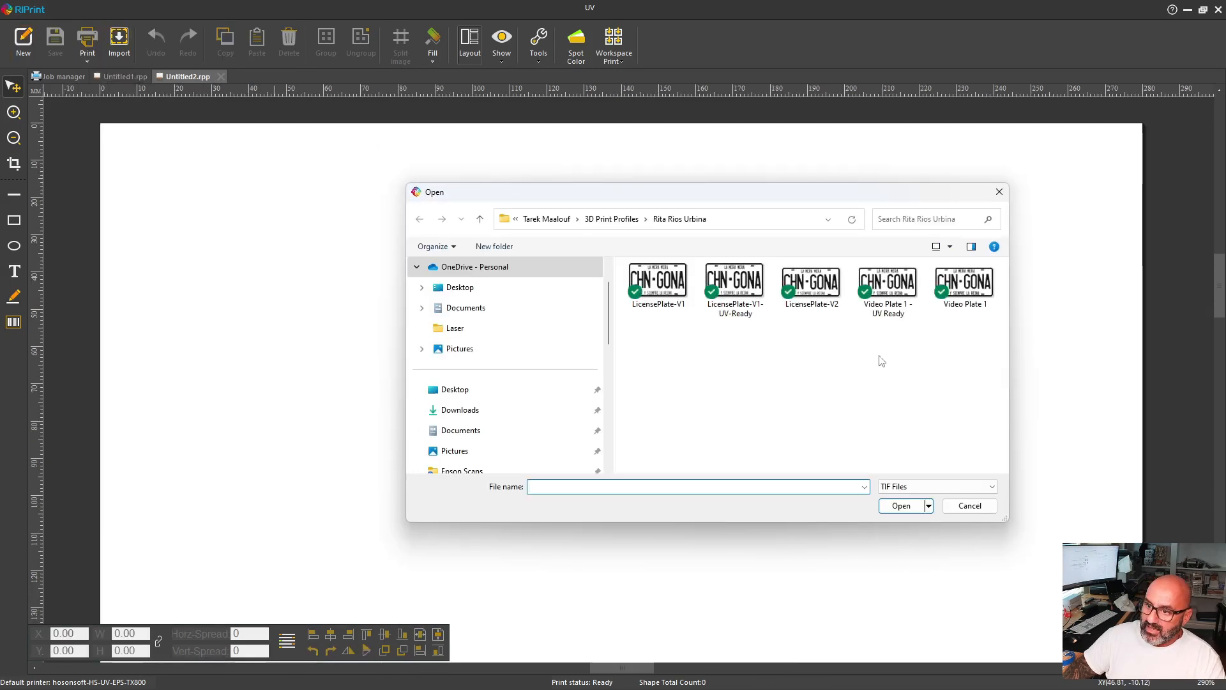
pyautogui.click(899, 323)
pyautogui.doubleClick(896, 292)
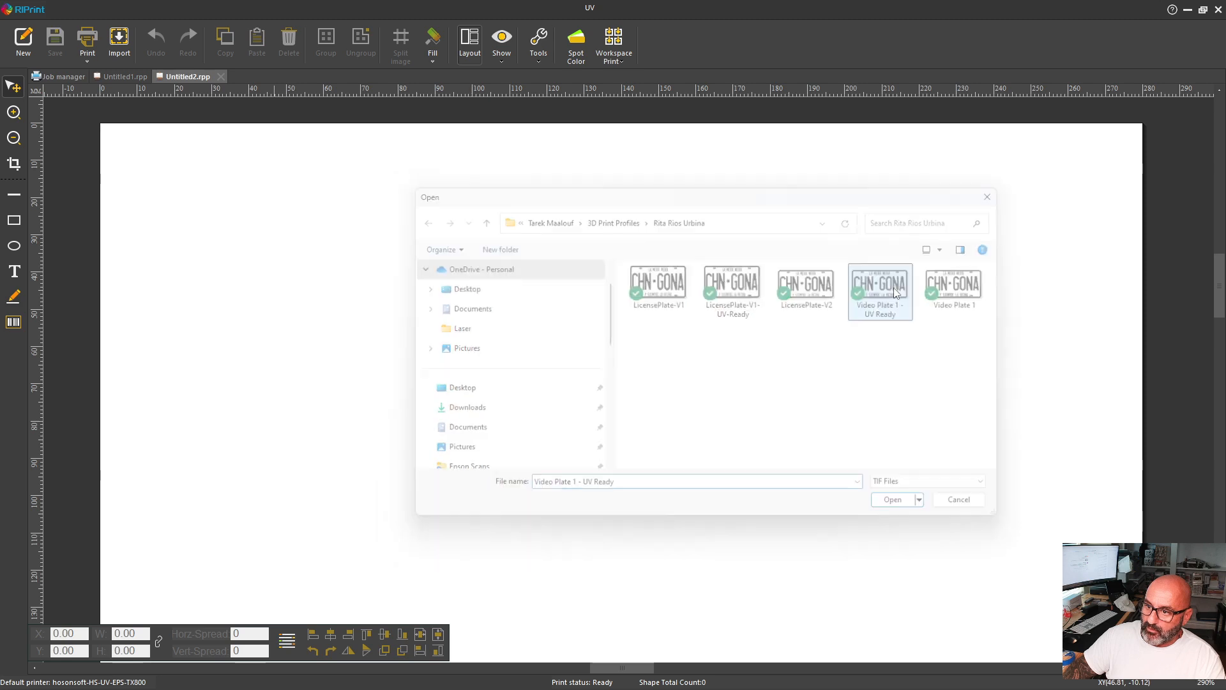
pyautogui.click(640, 384)
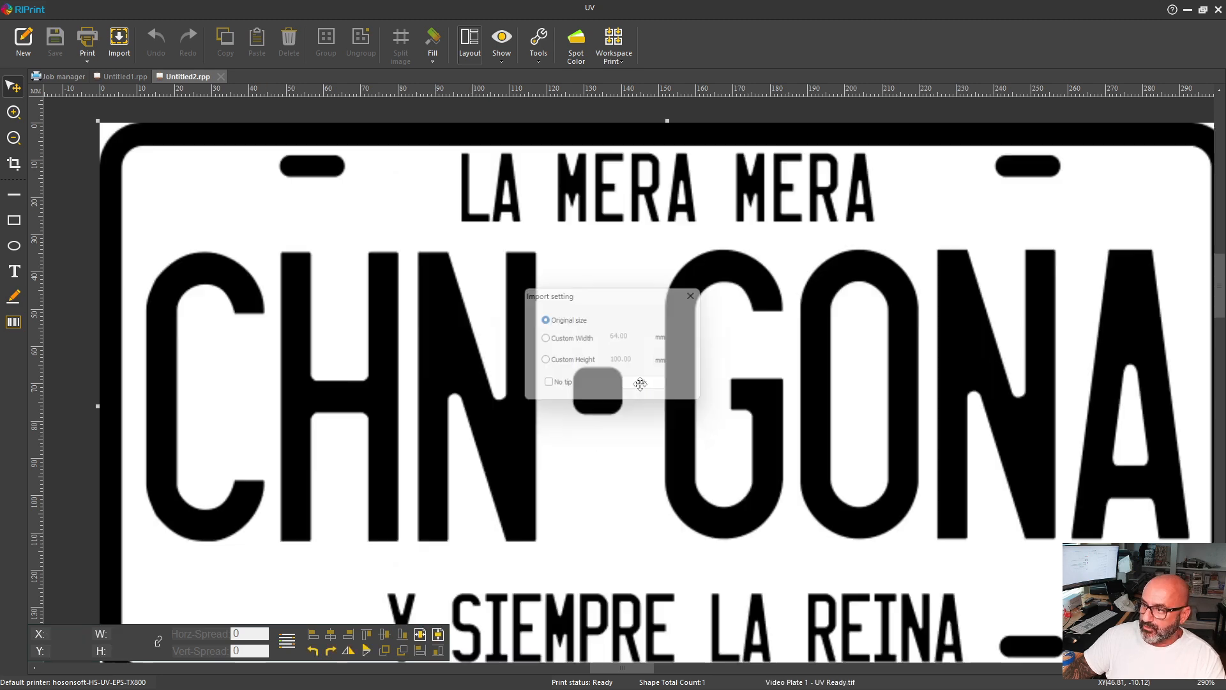
# Rotate the imported plate 90° counterclockwise and move it onto the page at about X 55, Y 21 mm
pyautogui.scroll(-5, 547, 365)
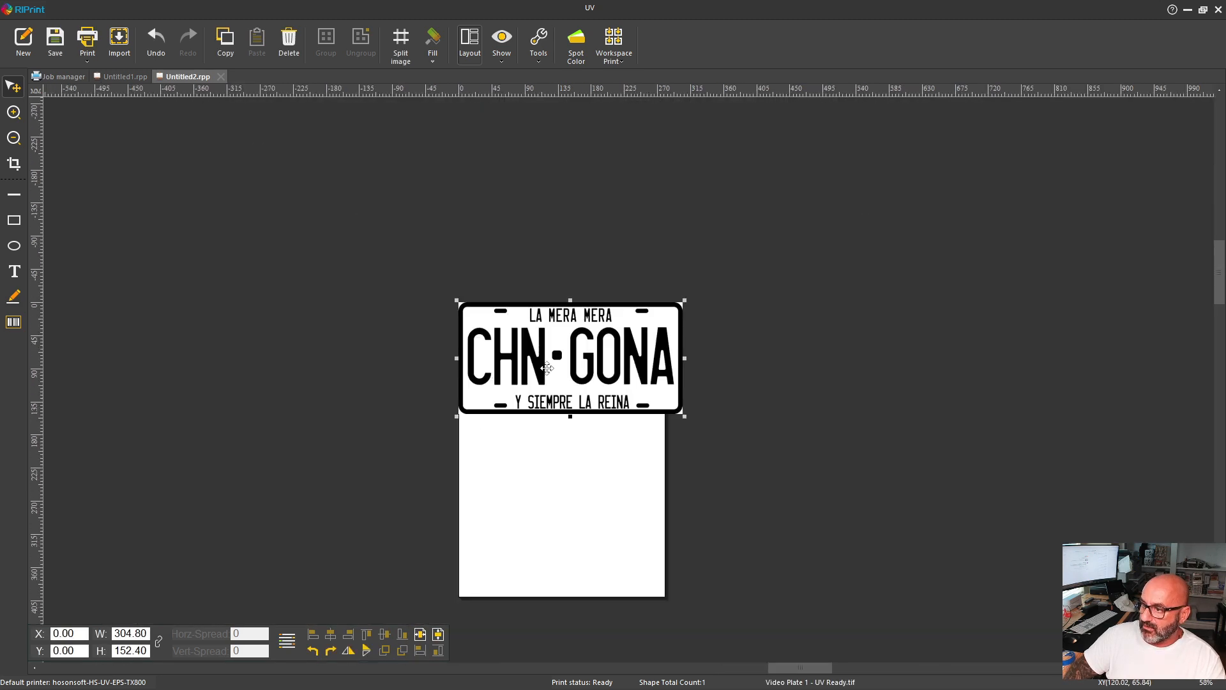
pyautogui.scroll(2, 547, 368)
pyautogui.click(313, 650)
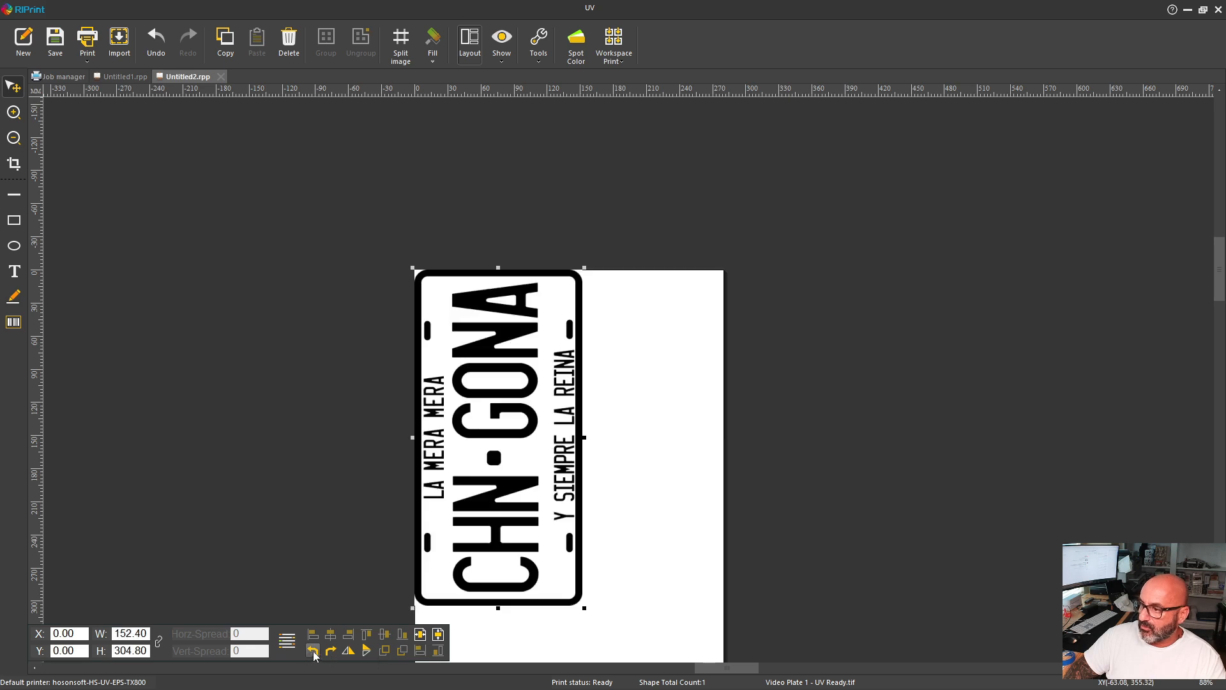
pyautogui.moveTo(508, 420); pyautogui.dragTo(568, 443)
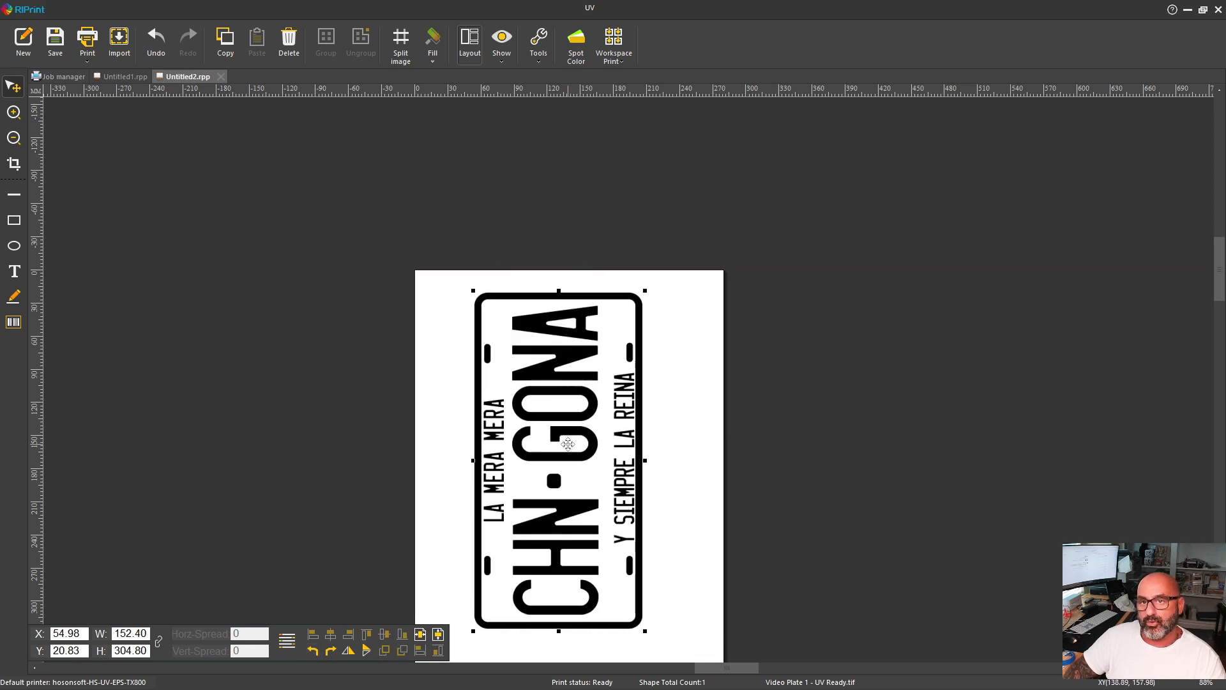